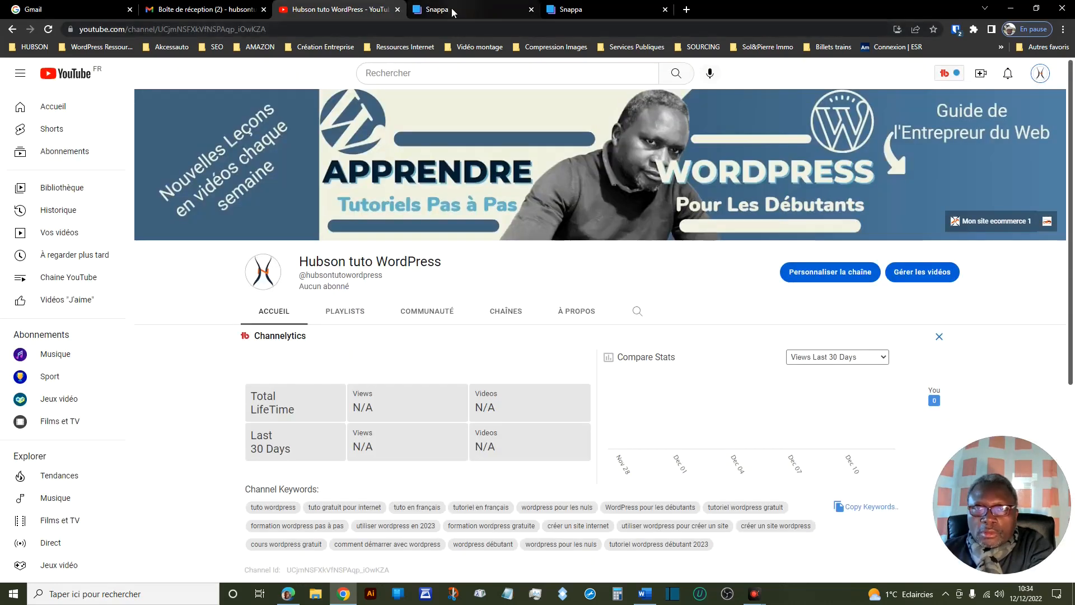
Switch to the Snappa website, view its free account sign-up form and close it.
{"action": "left_click", "coordinate": [452, 9]}
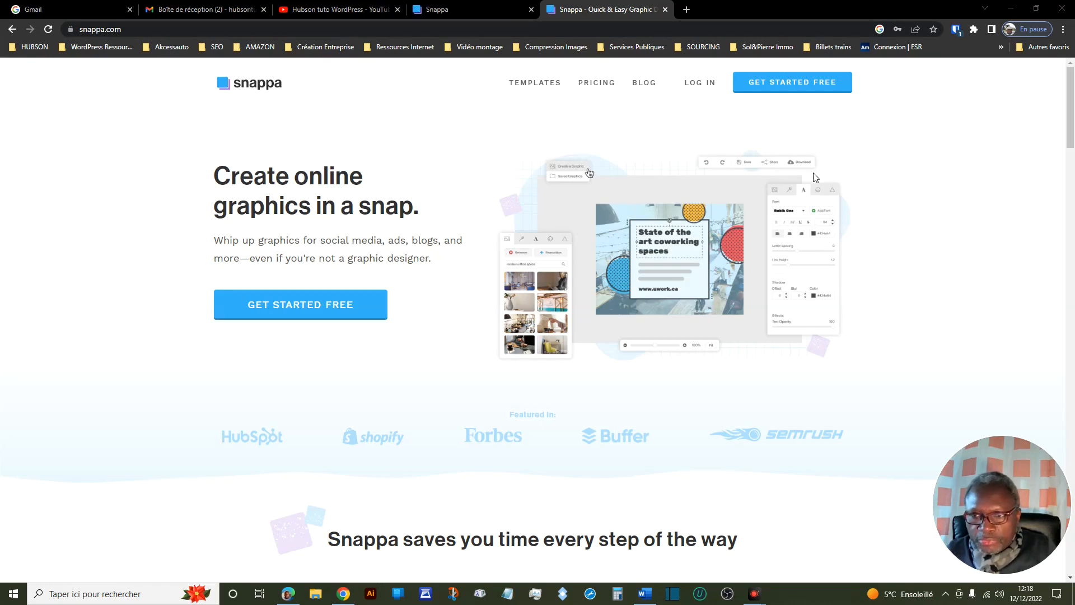
{"action": "left_click", "coordinate": [784, 84]}
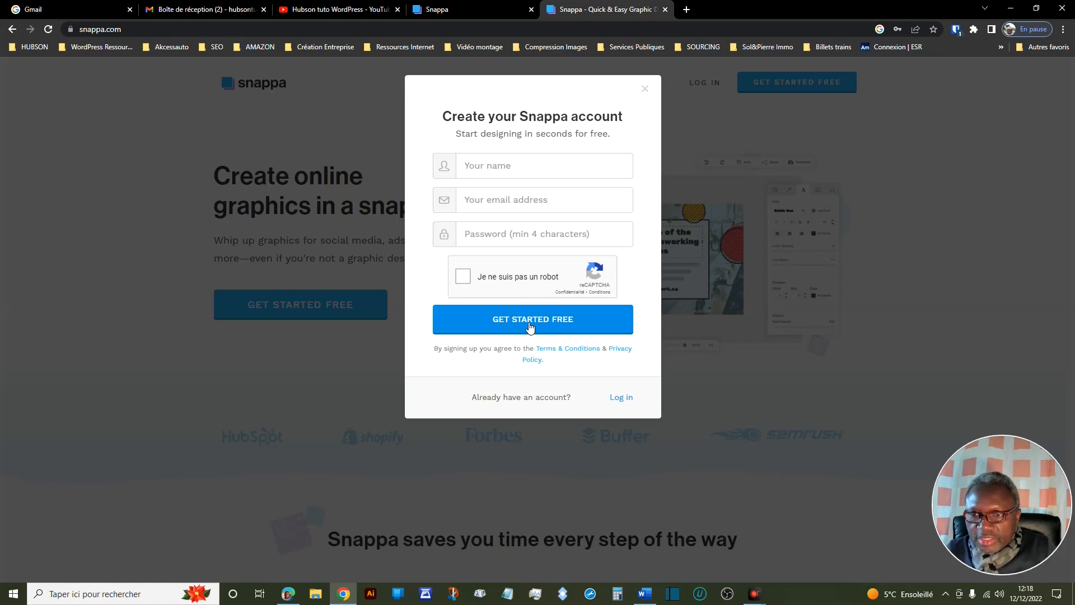
{"action": "left_click", "coordinate": [644, 89]}
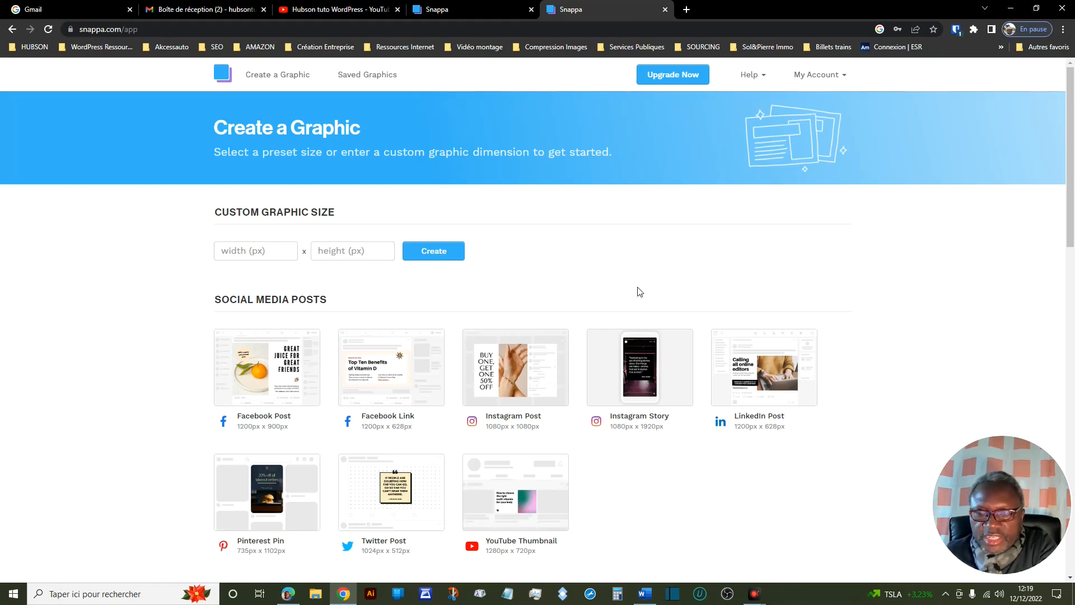
Examine the preset graphic sizes for social media posts, blogging and infographics, headers and banners, and display ads.
{"action": "scroll", "coordinate": [601, 341], "scroll_direction": "down", "scroll_amount": 10}
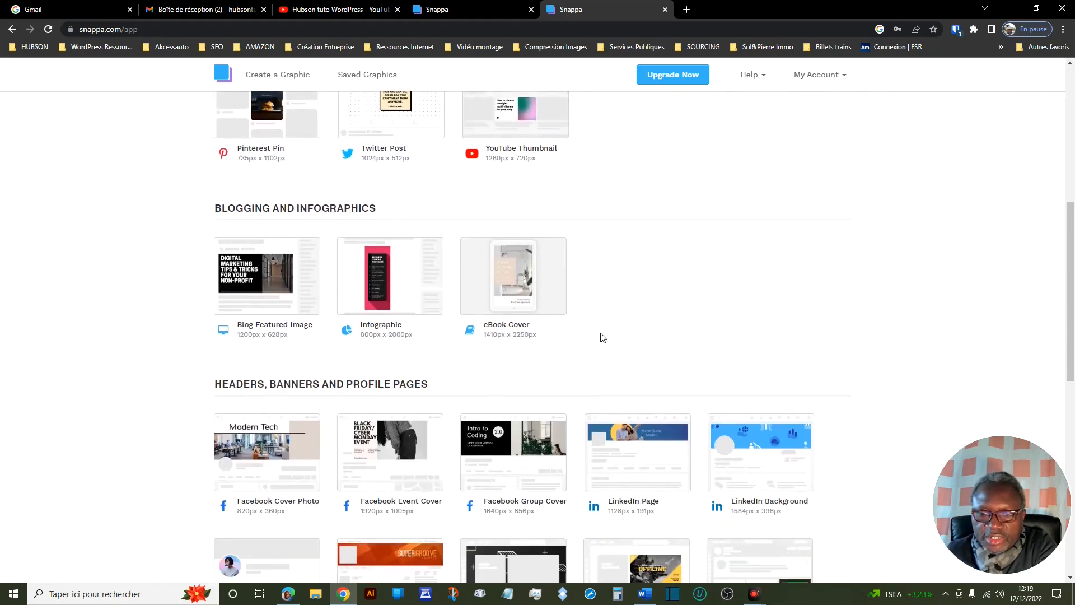
{"action": "scroll", "coordinate": [601, 336], "scroll_direction": "down", "scroll_amount": 6}
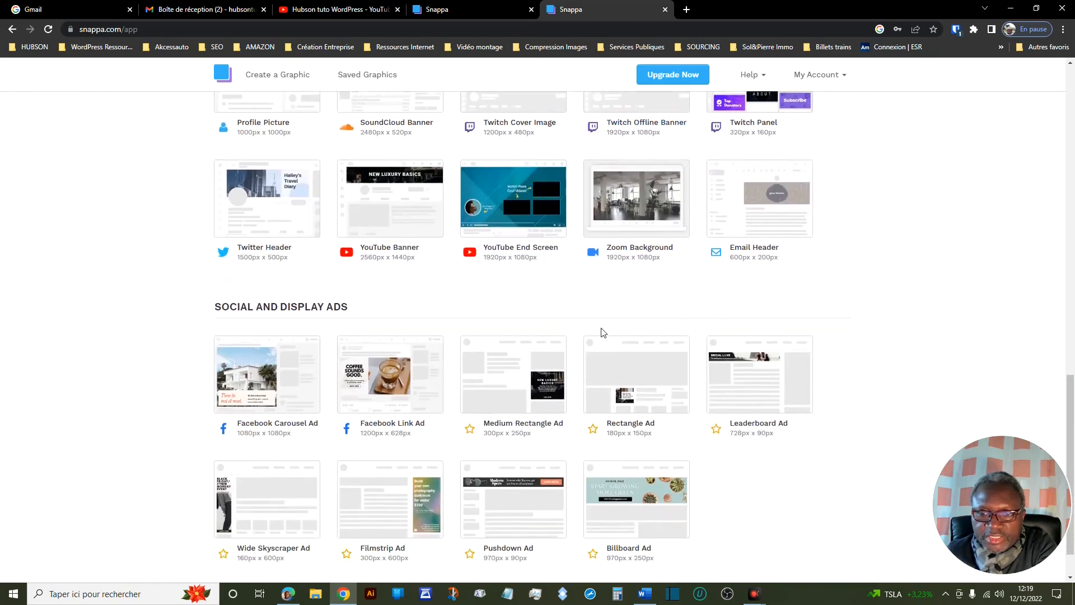
{"action": "scroll", "coordinate": [603, 332], "scroll_direction": "up", "scroll_amount": 10}
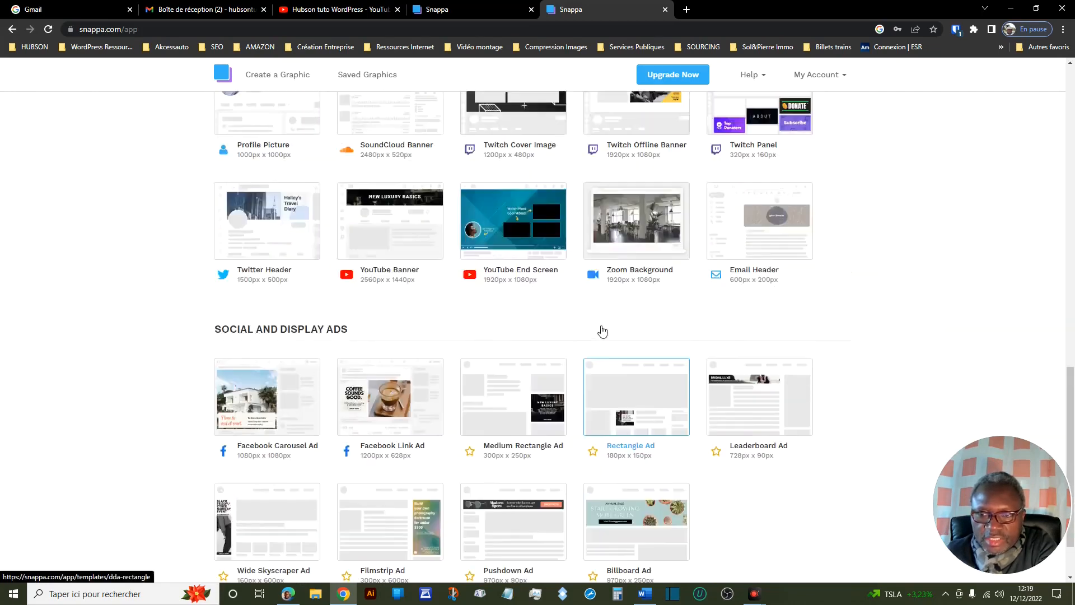
{"action": "scroll", "coordinate": [602, 332], "scroll_direction": "up", "scroll_amount": 7}
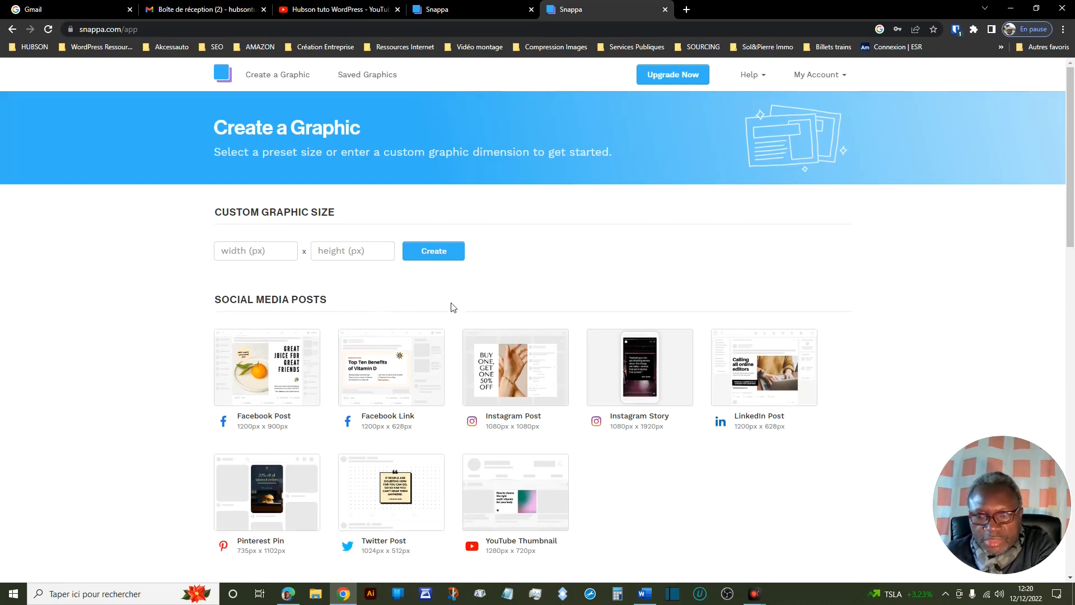
{"action": "scroll", "coordinate": [449, 308], "scroll_direction": "down", "scroll_amount": 5}
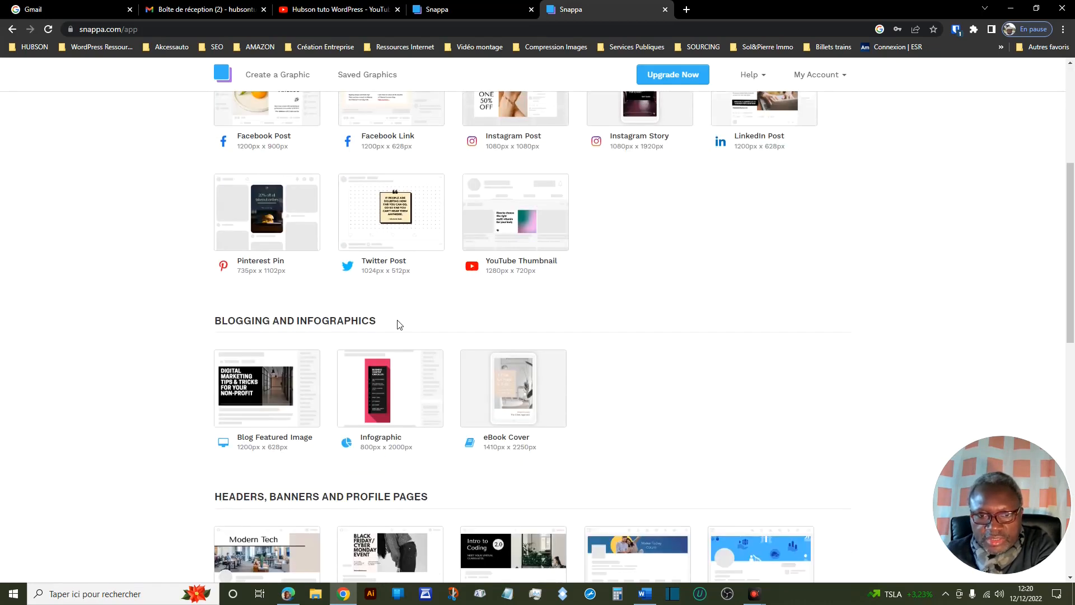
{"action": "scroll", "coordinate": [401, 323], "scroll_direction": "down", "scroll_amount": 2}
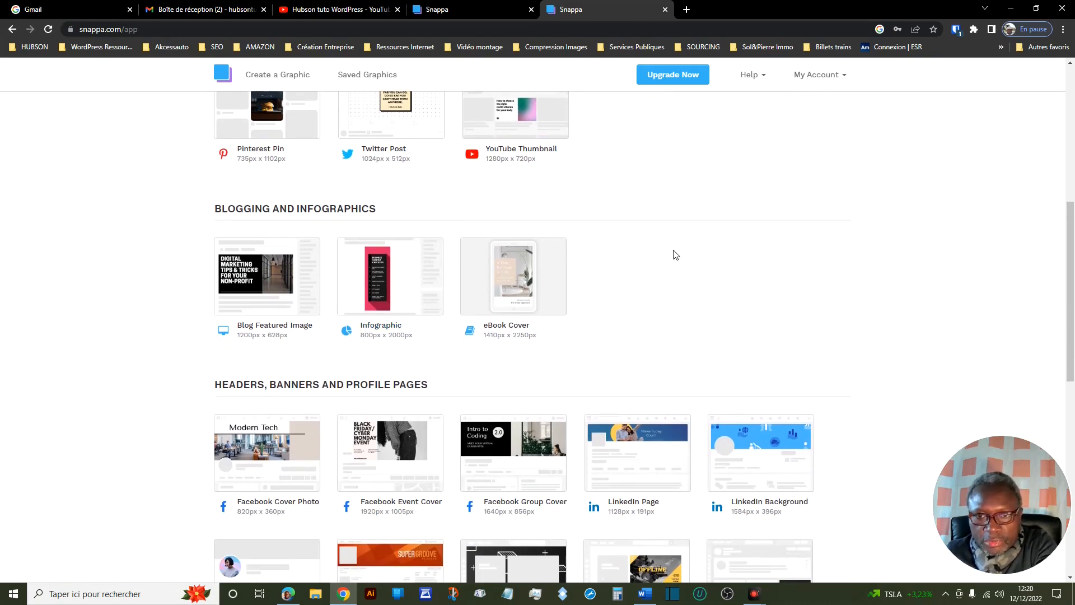
{"action": "scroll", "coordinate": [667, 251], "scroll_direction": "down", "scroll_amount": 5}
{"action": "scroll", "coordinate": [526, 239], "scroll_direction": "up", "scroll_amount": 3}
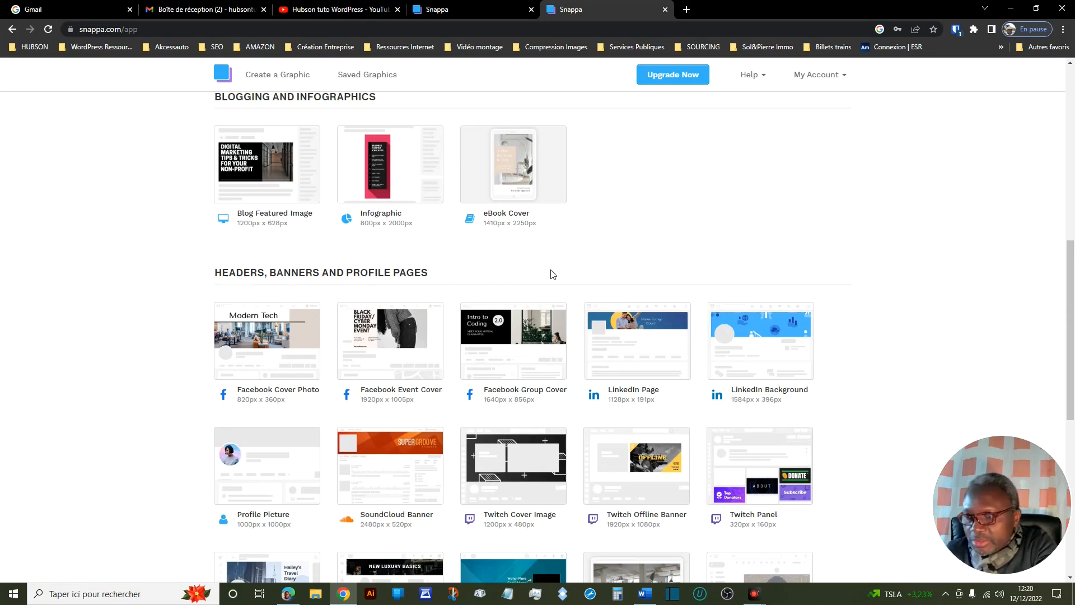
{"action": "scroll", "coordinate": [611, 245], "scroll_direction": "down", "scroll_amount": 8}
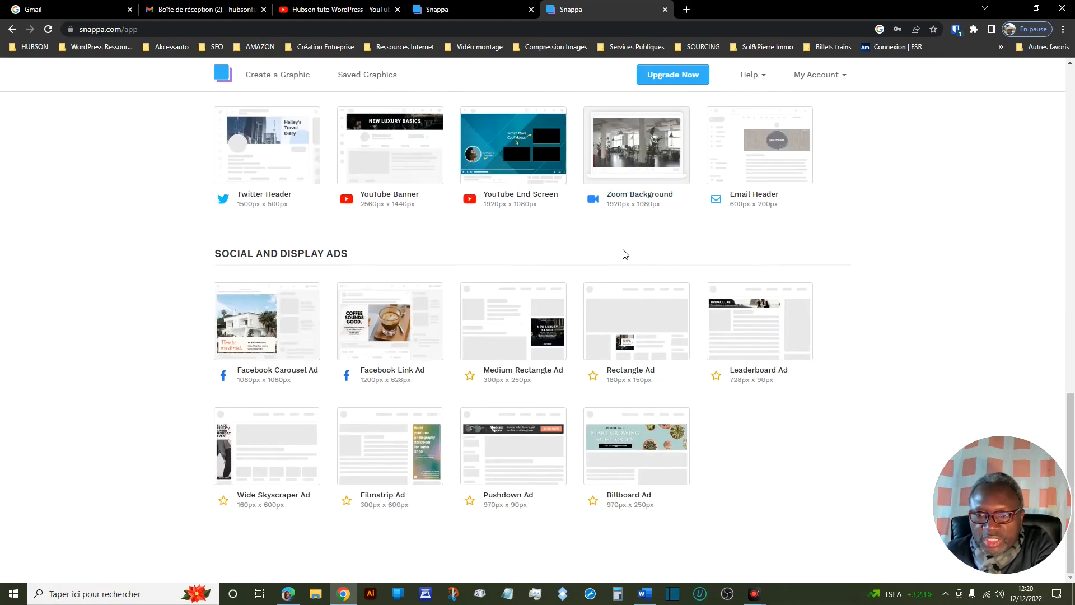
{"action": "scroll", "coordinate": [623, 253], "scroll_direction": "up", "scroll_amount": 8}
{"action": "scroll", "coordinate": [624, 256], "scroll_direction": "up", "scroll_amount": 1}
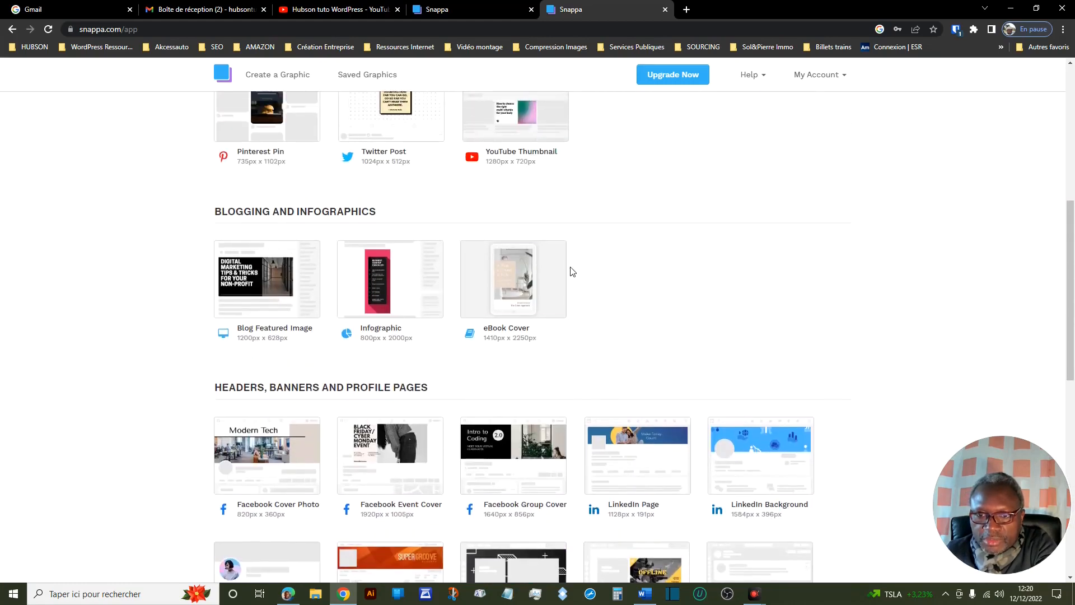
Choose the YouTube Banner preset (2560px x 1440px) from the headers, banners and profile pages section.
{"action": "scroll", "coordinate": [620, 254], "scroll_direction": "down", "scroll_amount": 1}
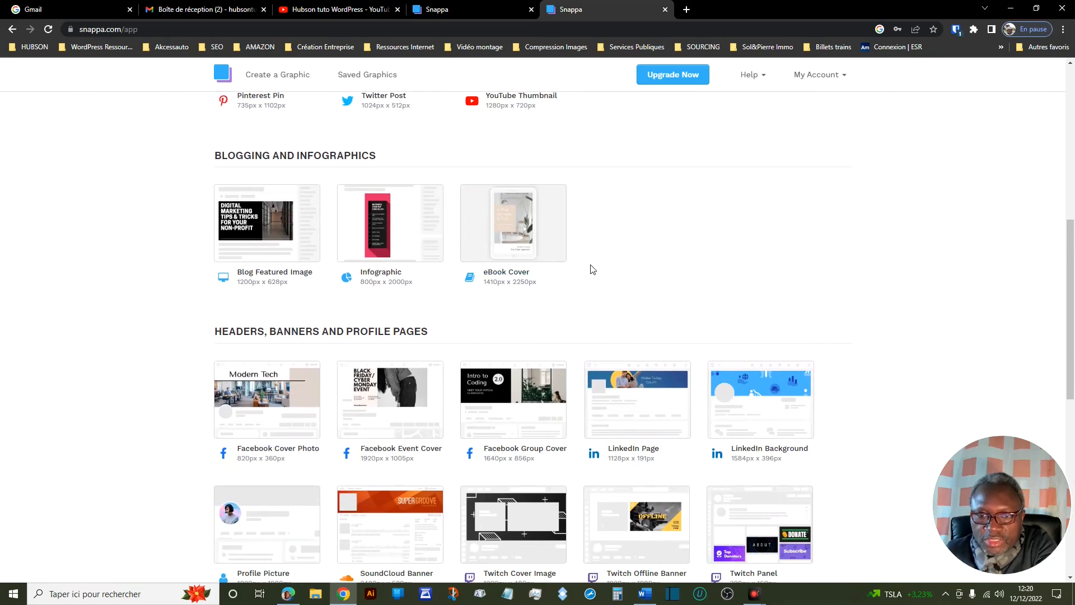
{"action": "scroll", "coordinate": [590, 267], "scroll_direction": "down", "scroll_amount": 2}
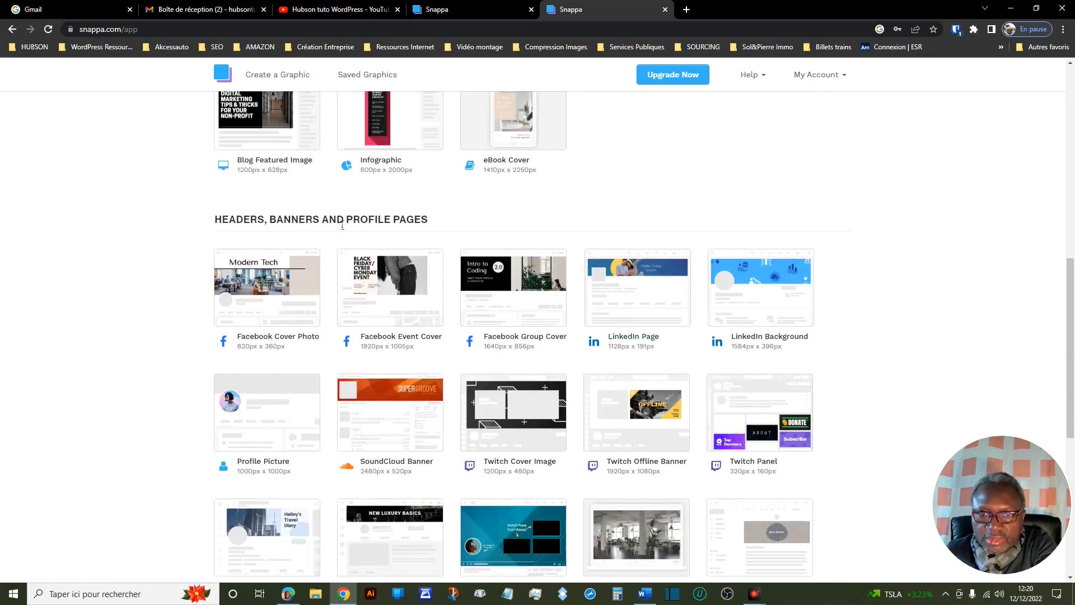
{"action": "scroll", "coordinate": [538, 230], "scroll_direction": "down", "scroll_amount": 4}
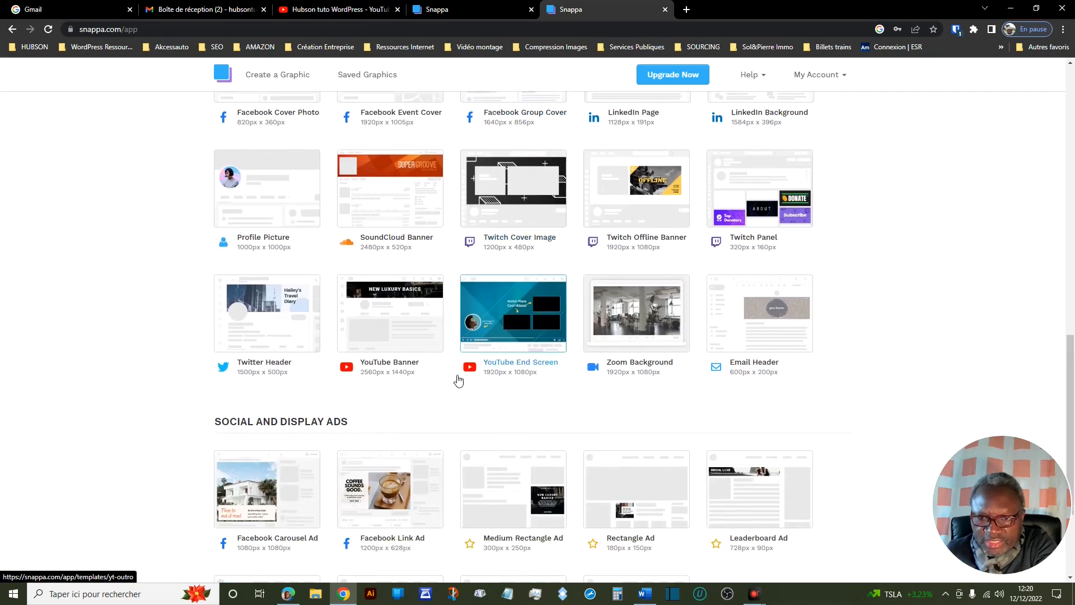
{"action": "left_click", "coordinate": [399, 368]}
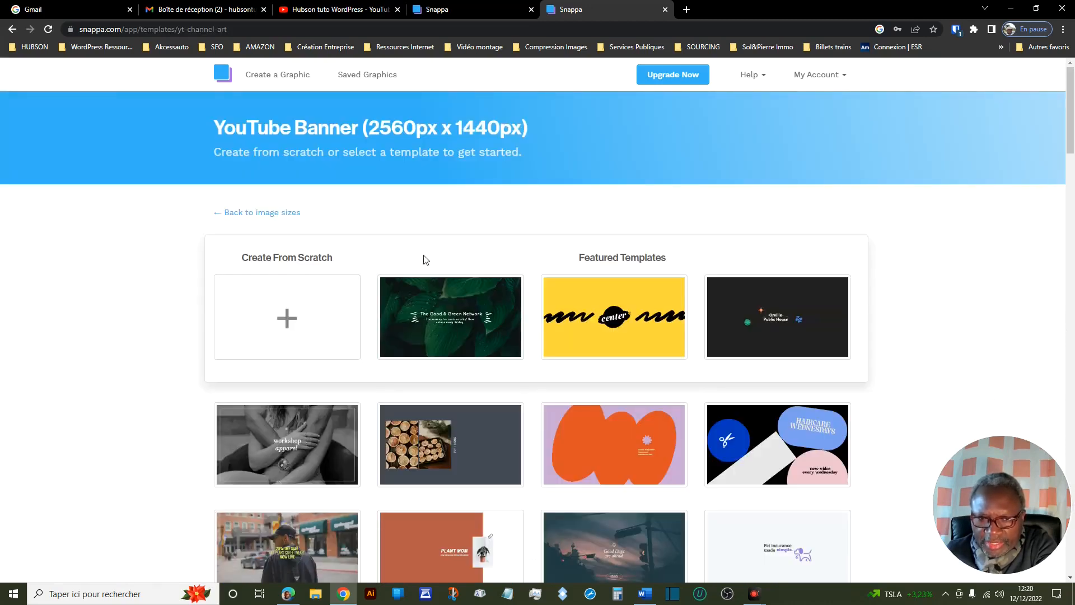
Browse the YouTube banner templates and open the light one with a man's cut-out portrait in front of an orange triangle.
{"action": "scroll", "coordinate": [474, 218], "scroll_direction": "down", "scroll_amount": 1}
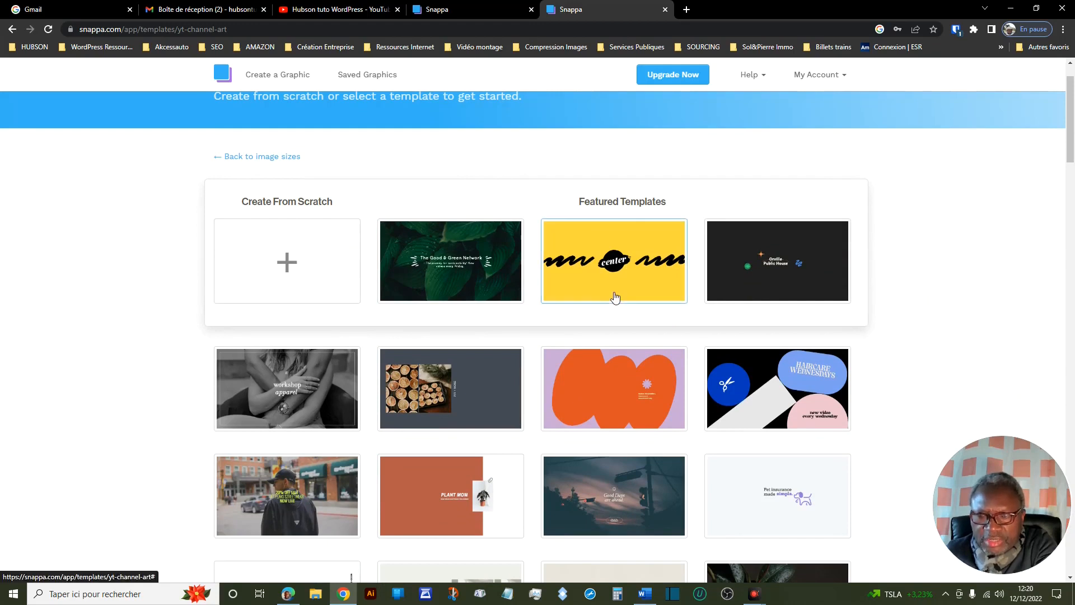
{"action": "scroll", "coordinate": [857, 325], "scroll_direction": "down", "scroll_amount": 7}
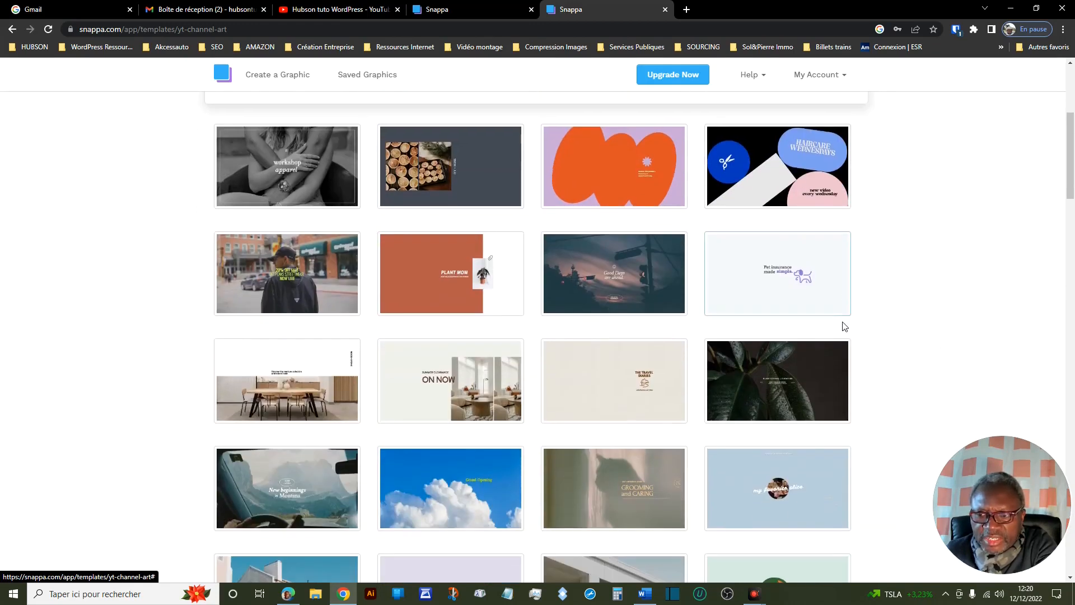
{"action": "scroll", "coordinate": [621, 303], "scroll_direction": "down", "scroll_amount": 9}
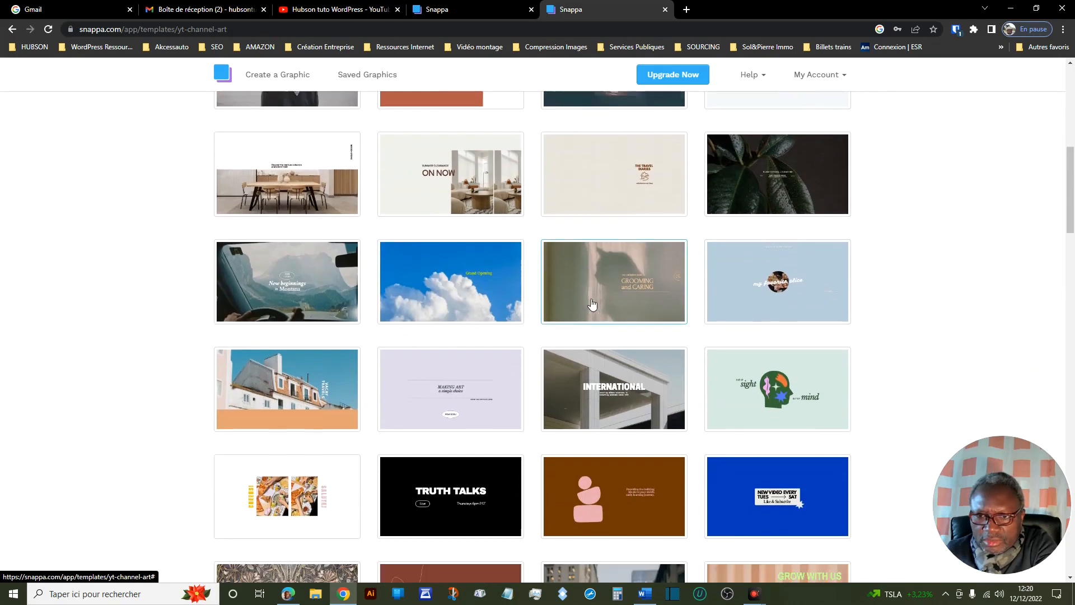
{"action": "scroll", "coordinate": [593, 303], "scroll_direction": "down", "scroll_amount": 9}
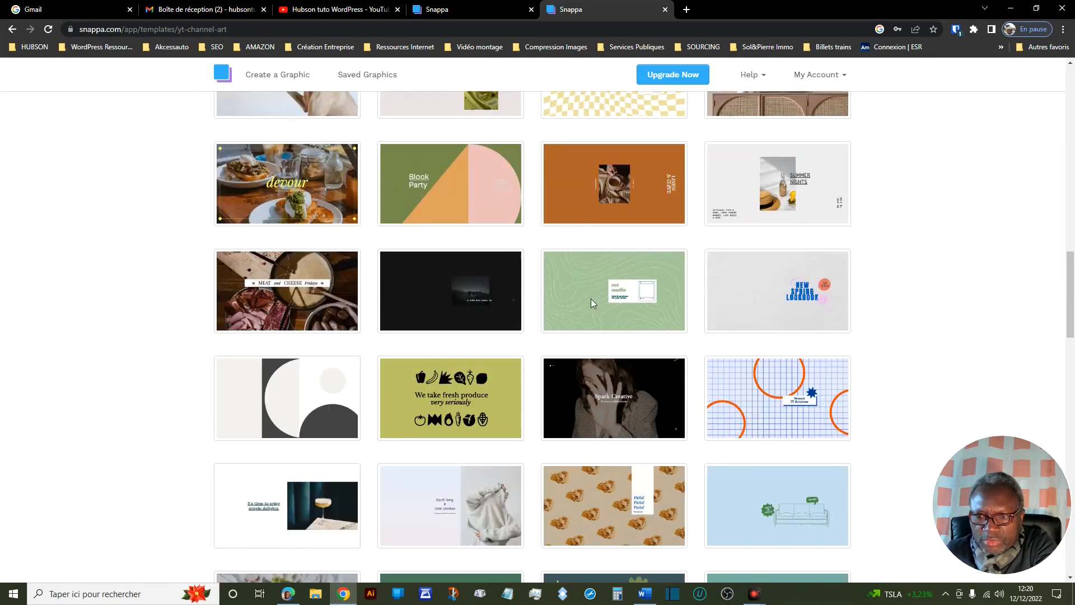
{"action": "scroll", "coordinate": [593, 303], "scroll_direction": "down", "scroll_amount": 10}
{"action": "scroll", "coordinate": [593, 307], "scroll_direction": "down", "scroll_amount": 8}
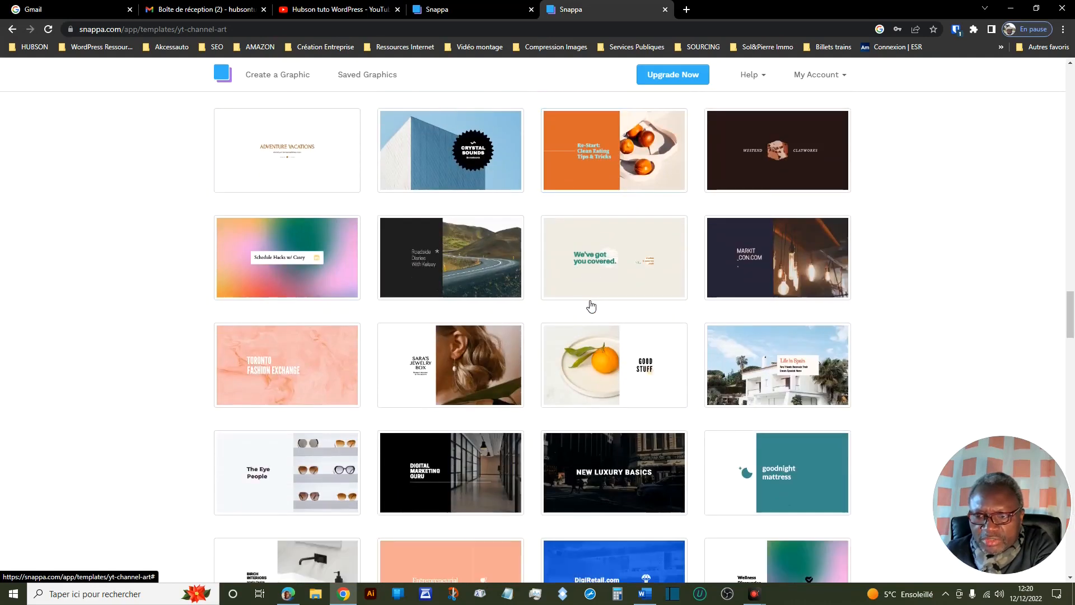
{"action": "scroll", "coordinate": [591, 305], "scroll_direction": "down", "scroll_amount": 4}
{"action": "scroll", "coordinate": [589, 305], "scroll_direction": "down", "scroll_amount": 5}
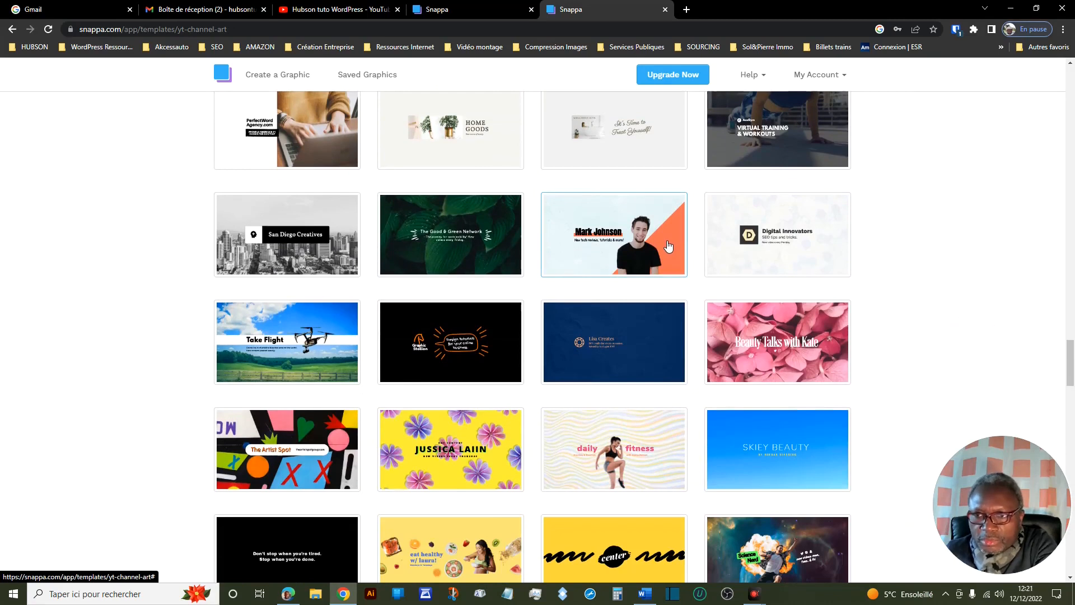
{"action": "left_click", "coordinate": [668, 247]}
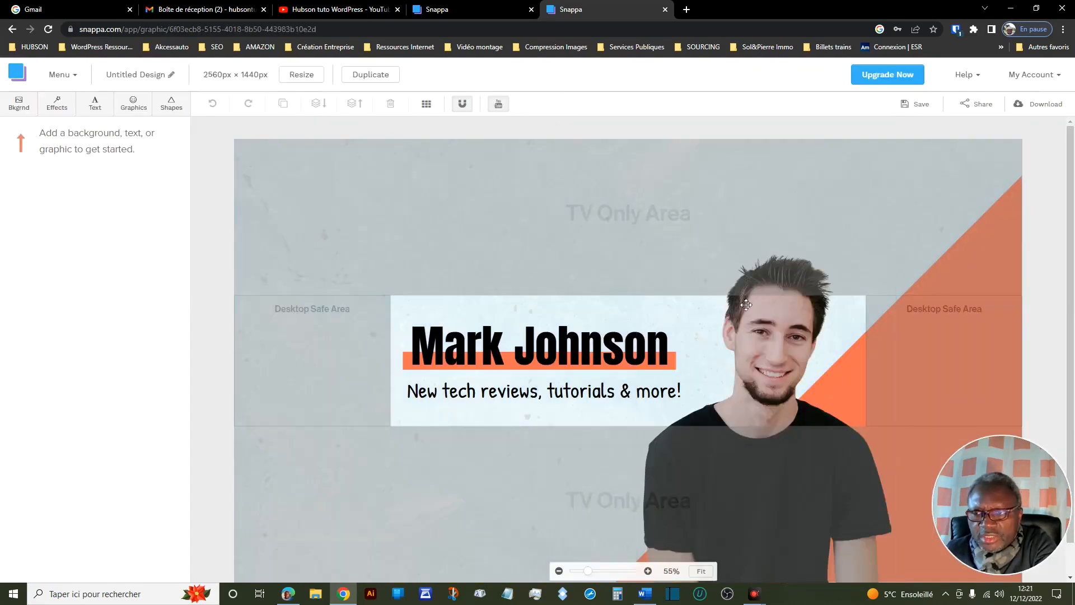
Shrink the man's portrait and move it right, over the edge between the central area and the desktop safe area.
{"action": "left_click", "coordinate": [785, 336]}
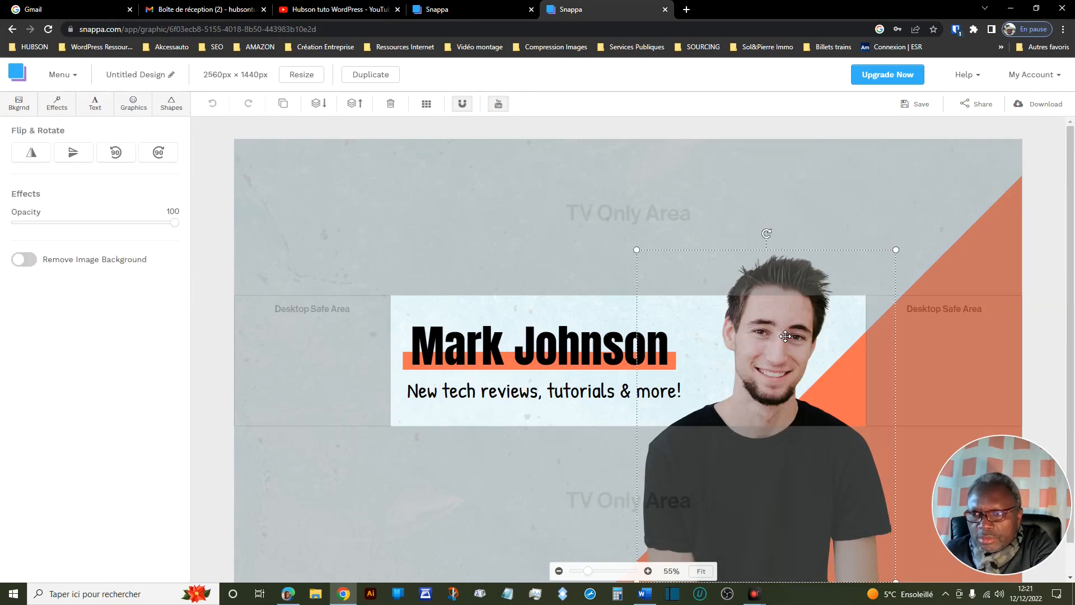
{"action": "left_click_drag", "start_coordinate": [895, 249], "coordinate": [836, 328]}
{"action": "left_click_drag", "start_coordinate": [796, 358], "coordinate": [903, 319]}
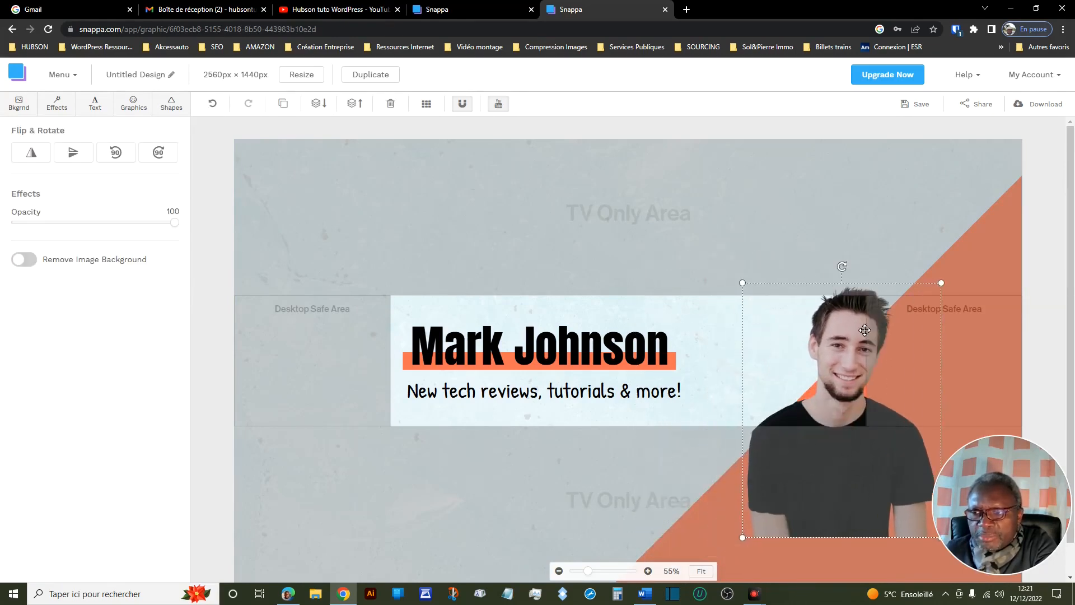
Replace the banner's large headline text with "Hubson tuto WP".
{"action": "left_click", "coordinate": [609, 354]}
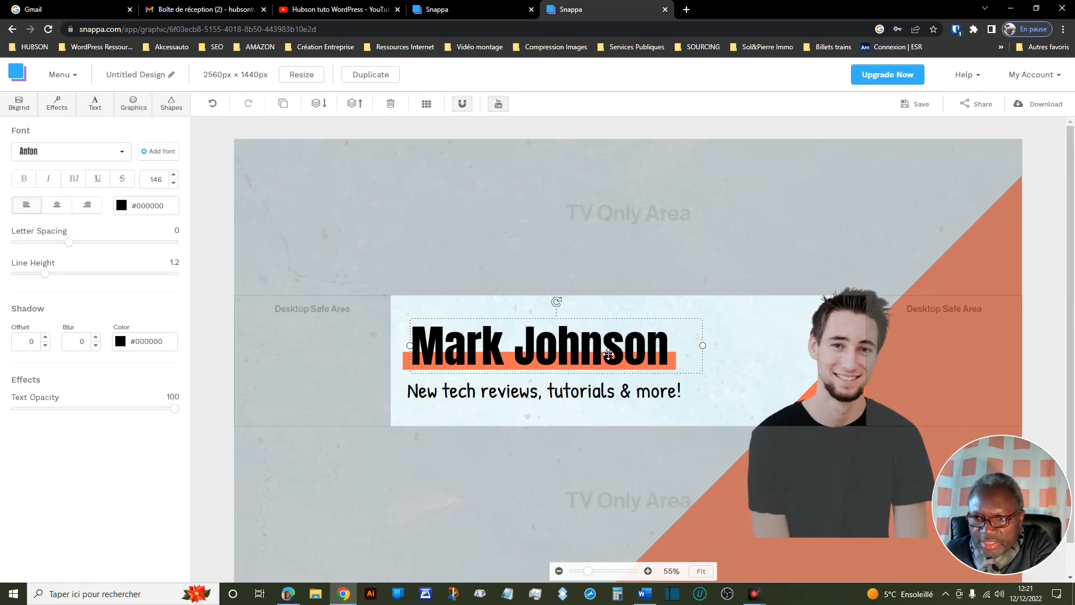
{"action": "double_click", "coordinate": [609, 354]}
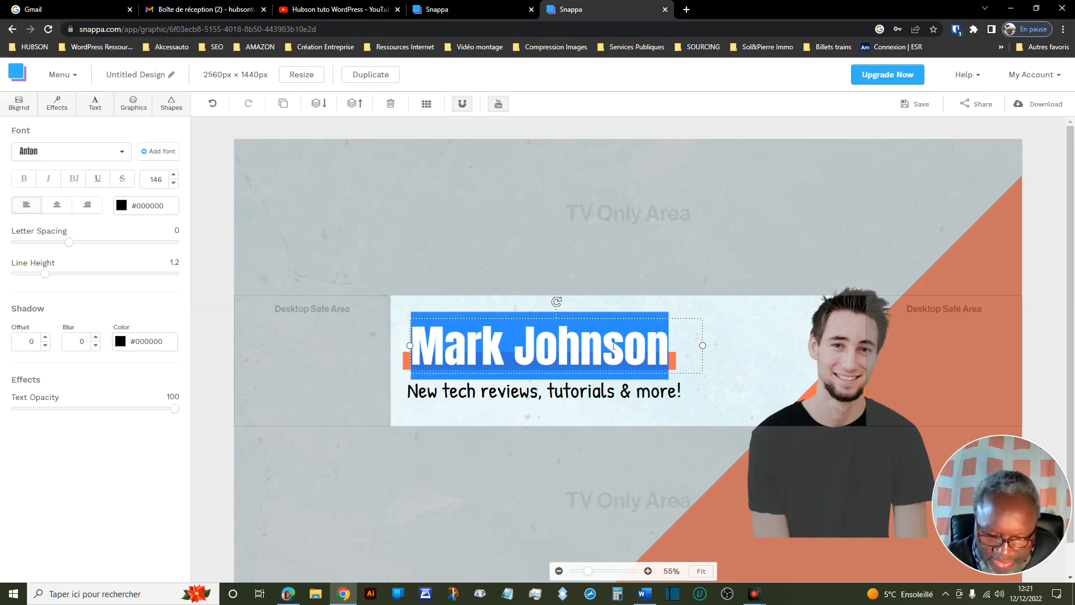
{"action": "type", "text": "Hu"}
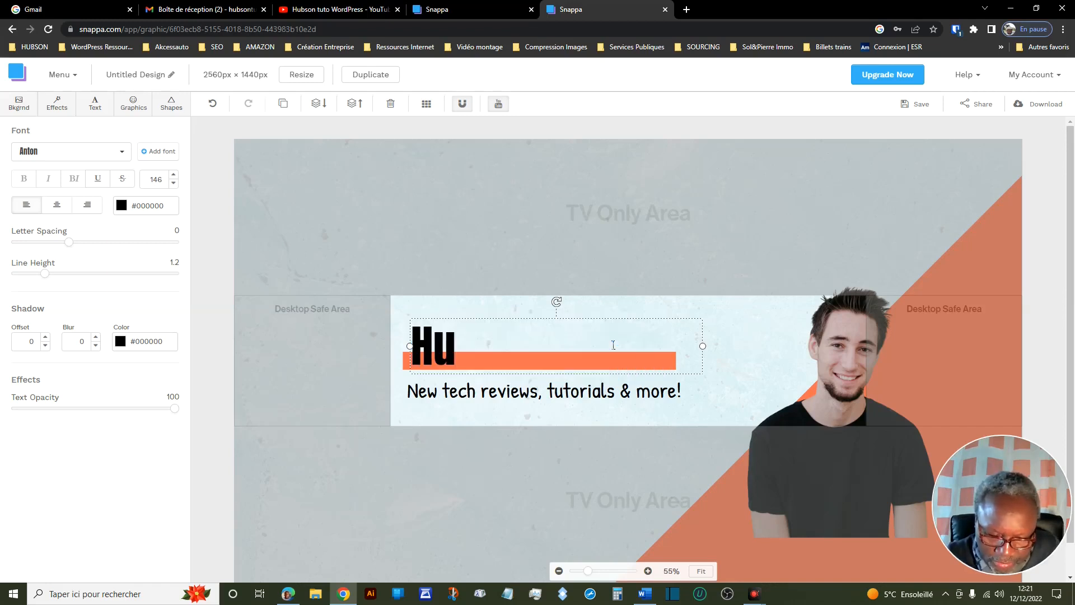
{"action": "type", "text": "bson"}
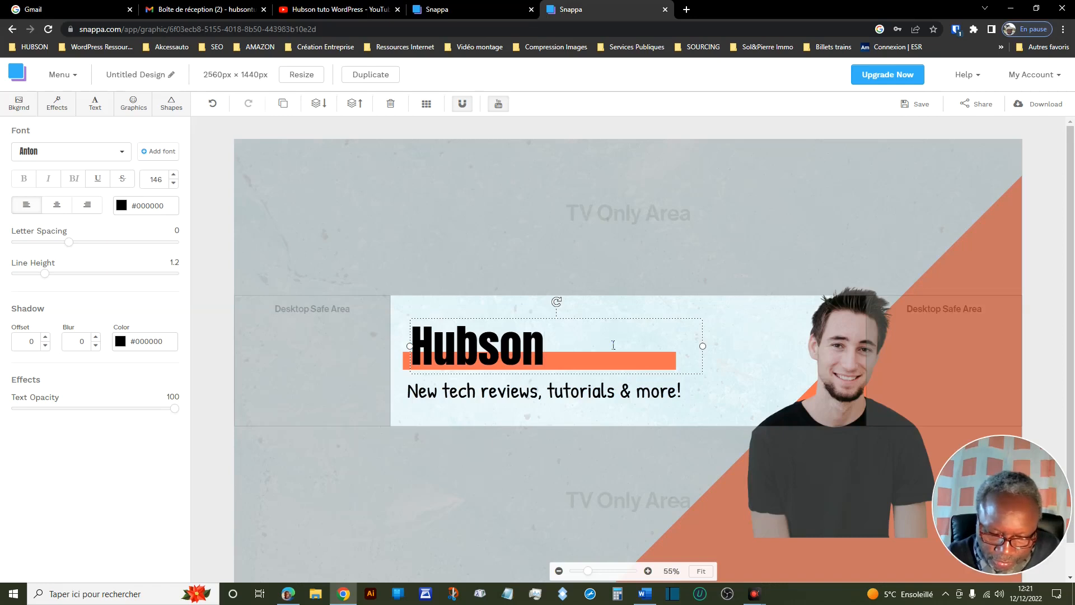
{"action": "type", "text": " tuto"}
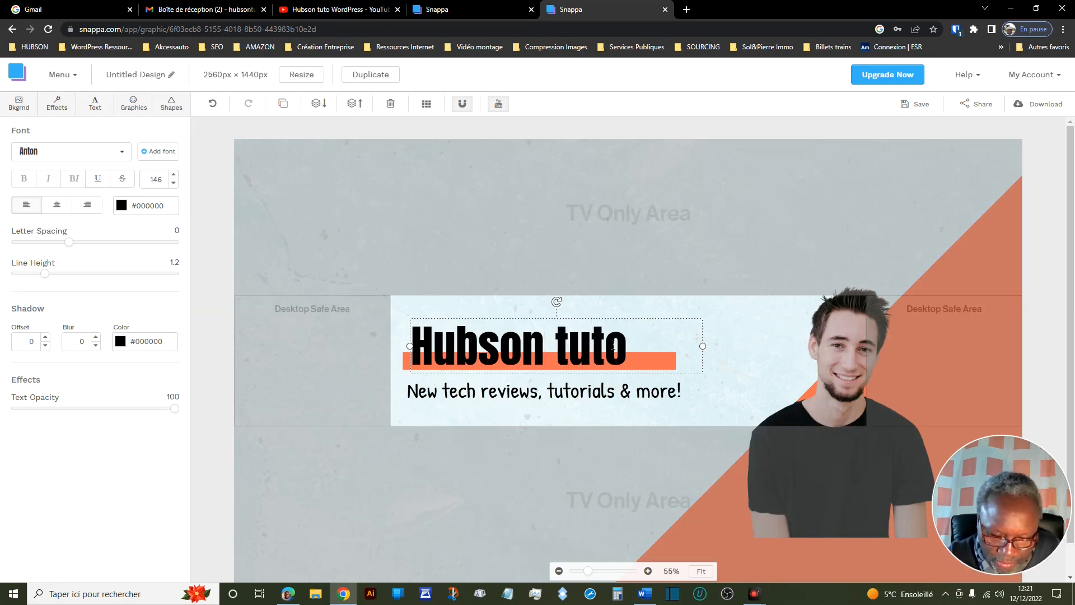
{"action": "type", "text": " WP"}
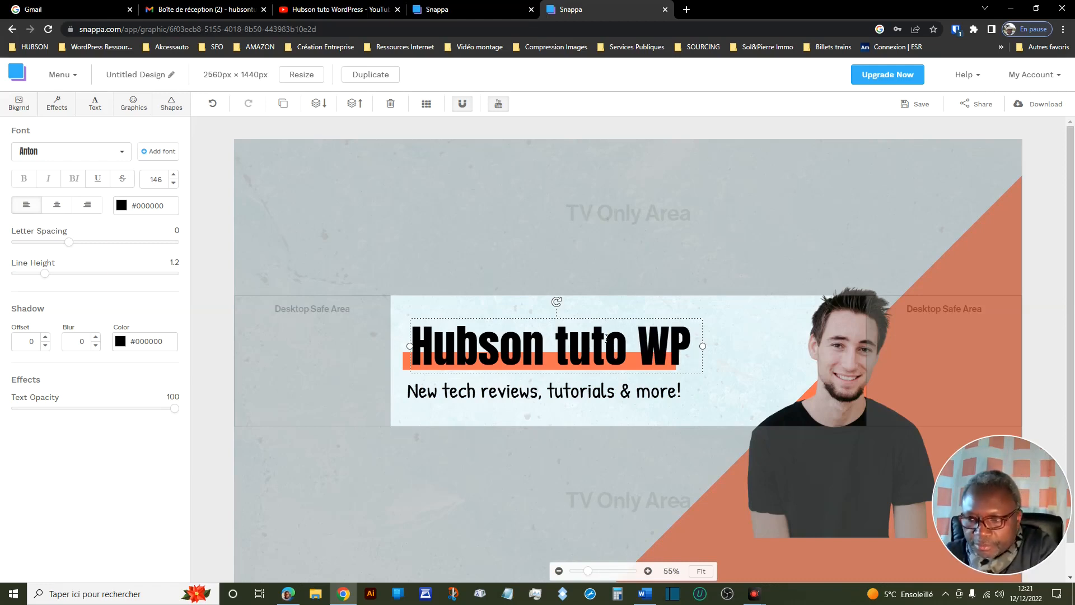
Move the "Hubson tuto WP" headline up and slightly left so it sits above the orange bar.
{"action": "left_click", "coordinate": [547, 320]}
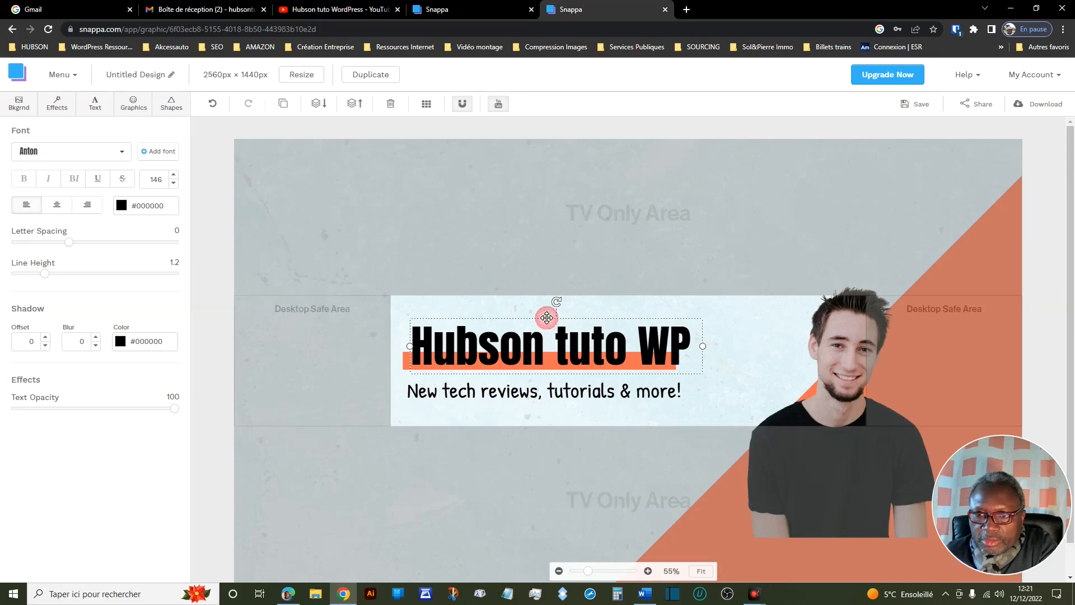
{"action": "left_click_drag", "start_coordinate": [547, 319], "coordinate": [490, 321]}
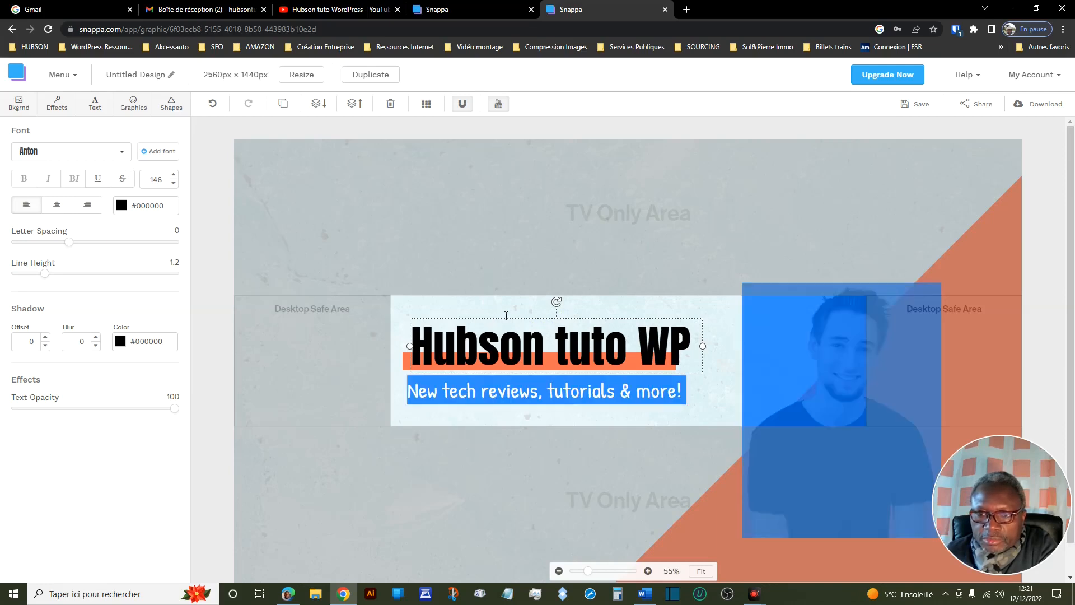
{"action": "left_click", "coordinate": [499, 318]}
{"action": "left_click", "coordinate": [651, 317]}
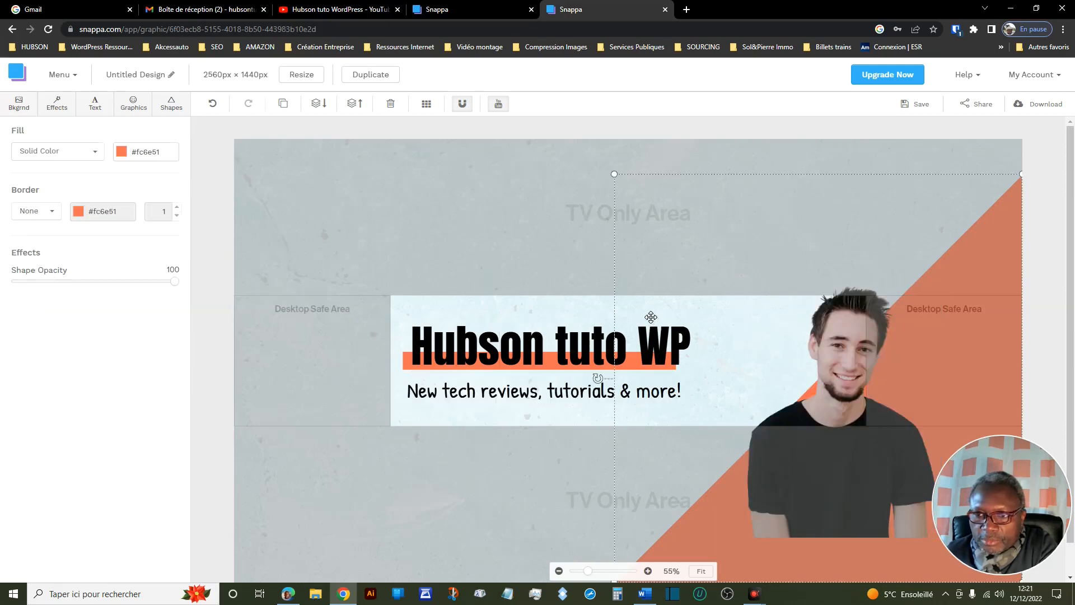
{"action": "left_click", "coordinate": [523, 318]}
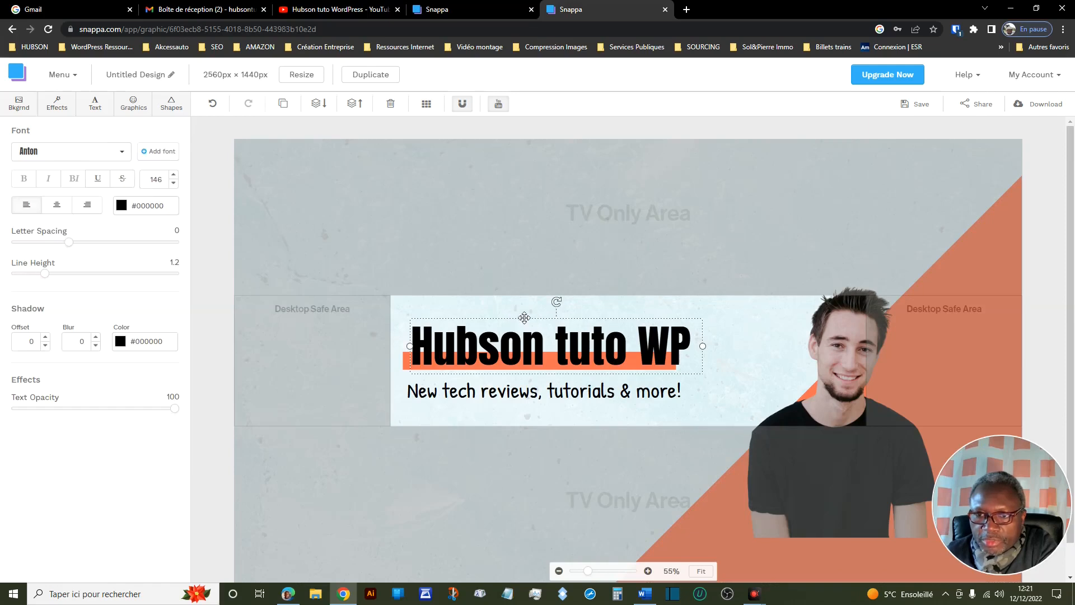
{"action": "mouse_move", "coordinate": [542, 318]}
{"action": "left_mouse_down"}
{"action": "mouse_move", "coordinate": [476, 279]}
{"action": "mouse_move", "coordinate": [522, 312]}
{"action": "mouse_move", "coordinate": [457, 220]}
{"action": "mouse_move", "coordinate": [458, 200]}
{"action": "mouse_move", "coordinate": [517, 234]}
{"action": "mouse_move", "coordinate": [538, 305]}
{"action": "left_mouse_up"}
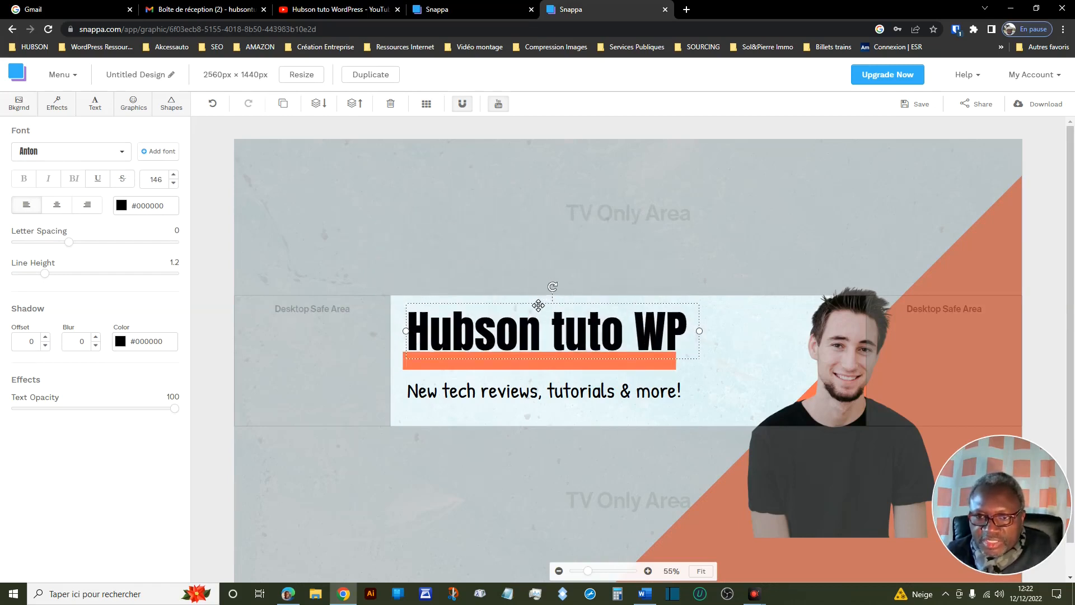
{"action": "left_click_drag", "start_coordinate": [539, 305], "coordinate": [539, 304]}
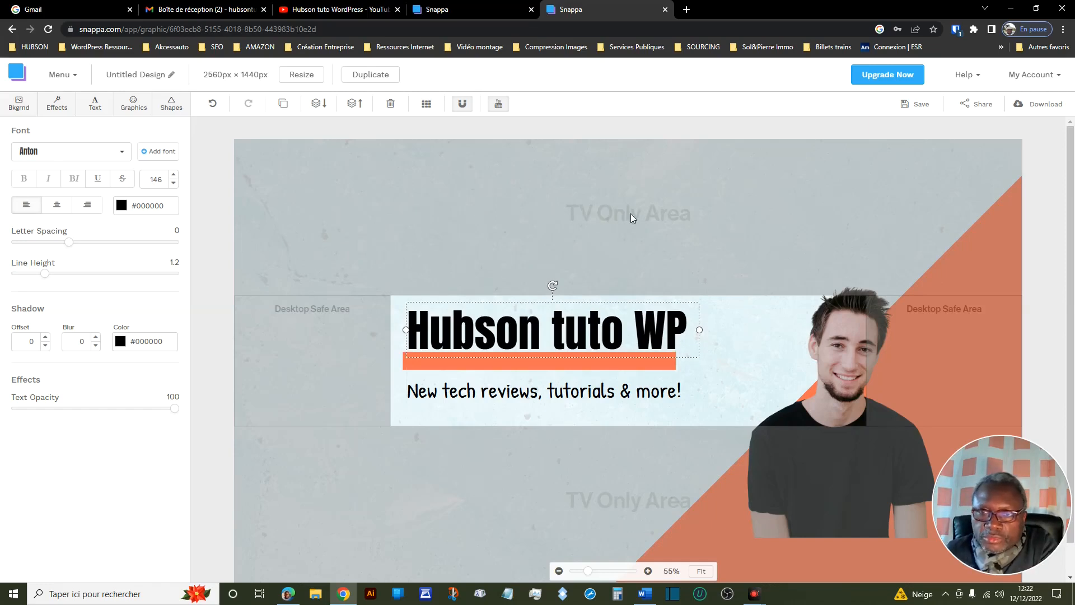
{"action": "scroll", "coordinate": [612, 226], "scroll_direction": "down", "scroll_amount": 1}
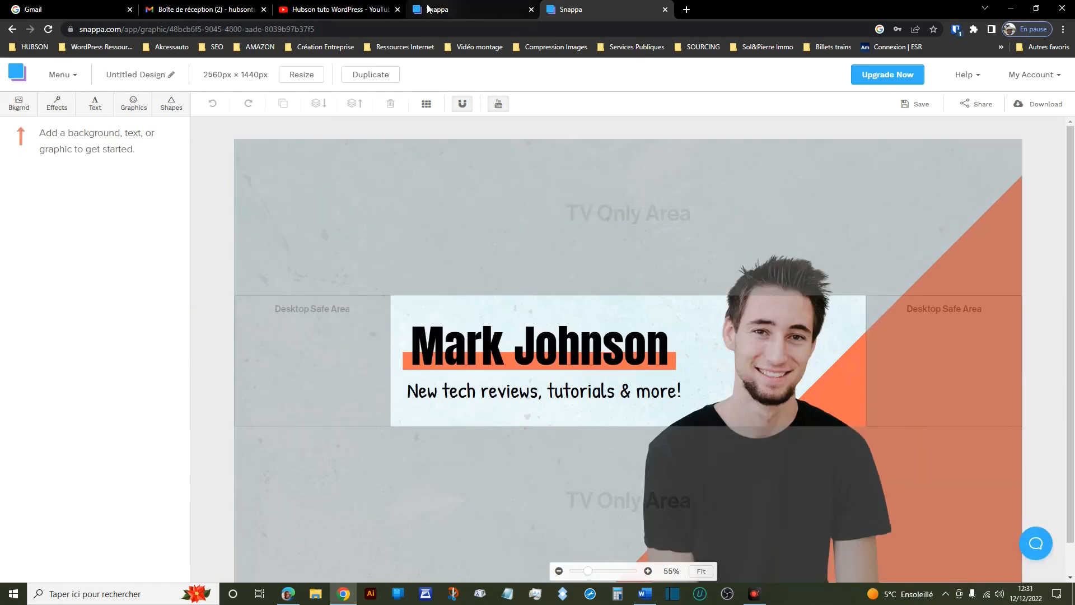
Review the finished blue and cream "APPRENDRE WORDPRESS" banner in the other open design and return to the template design.
{"action": "left_click", "coordinate": [449, 9]}
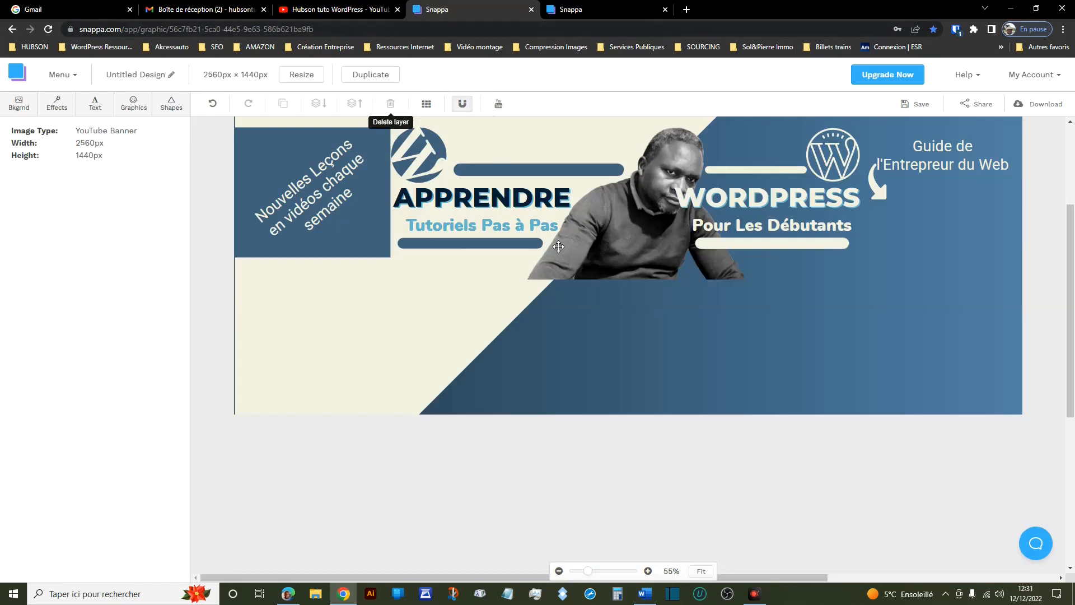
{"action": "scroll", "coordinate": [688, 325], "scroll_direction": "up", "scroll_amount": 3}
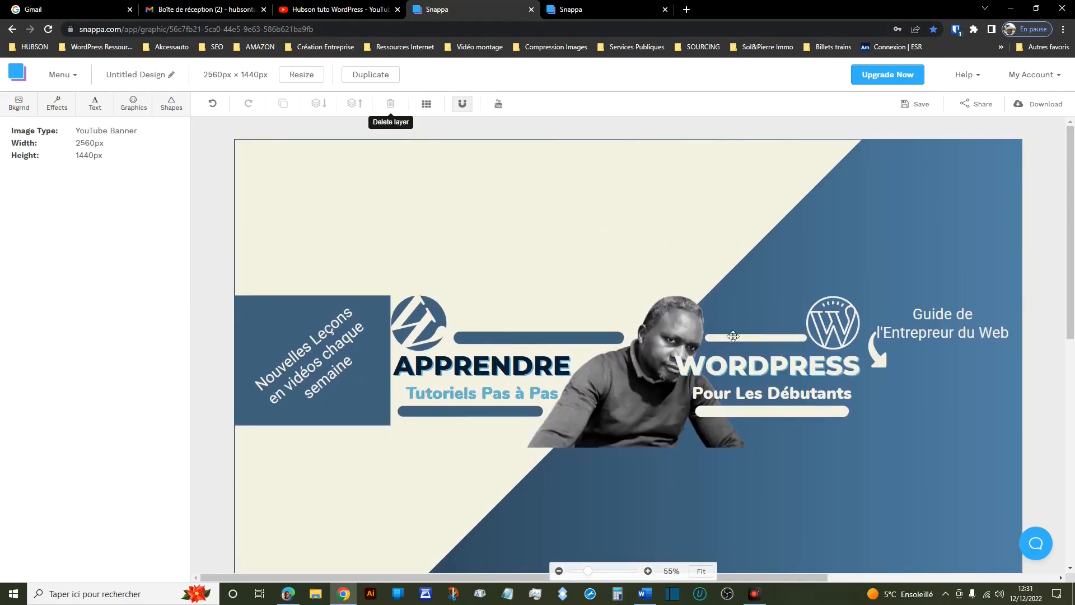
{"action": "left_click", "coordinate": [587, 10]}
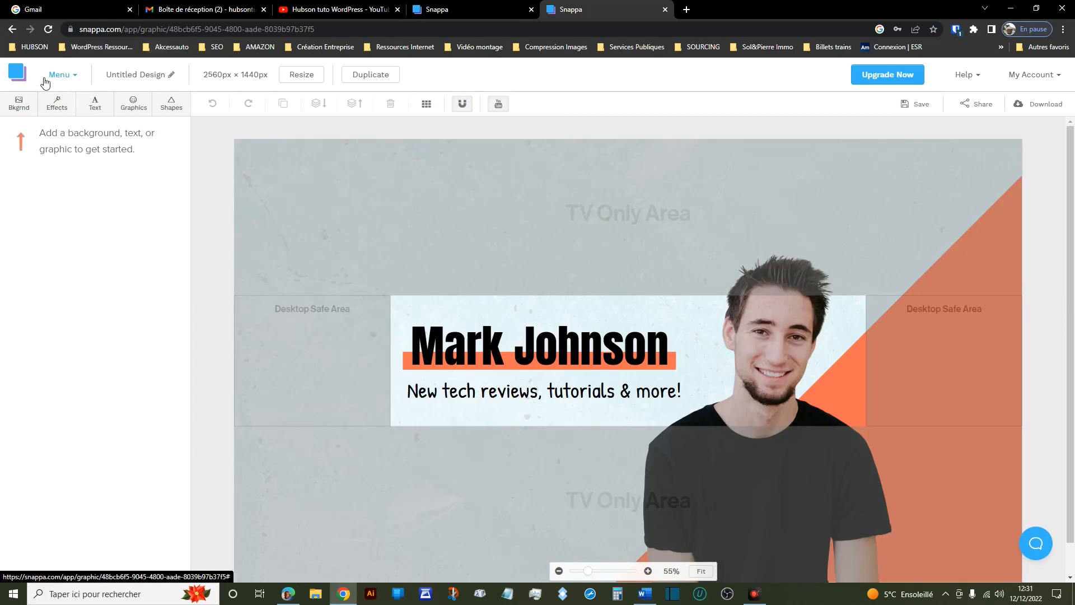
Rename the untitled design as "bannière".
{"action": "left_click", "coordinate": [78, 81]}
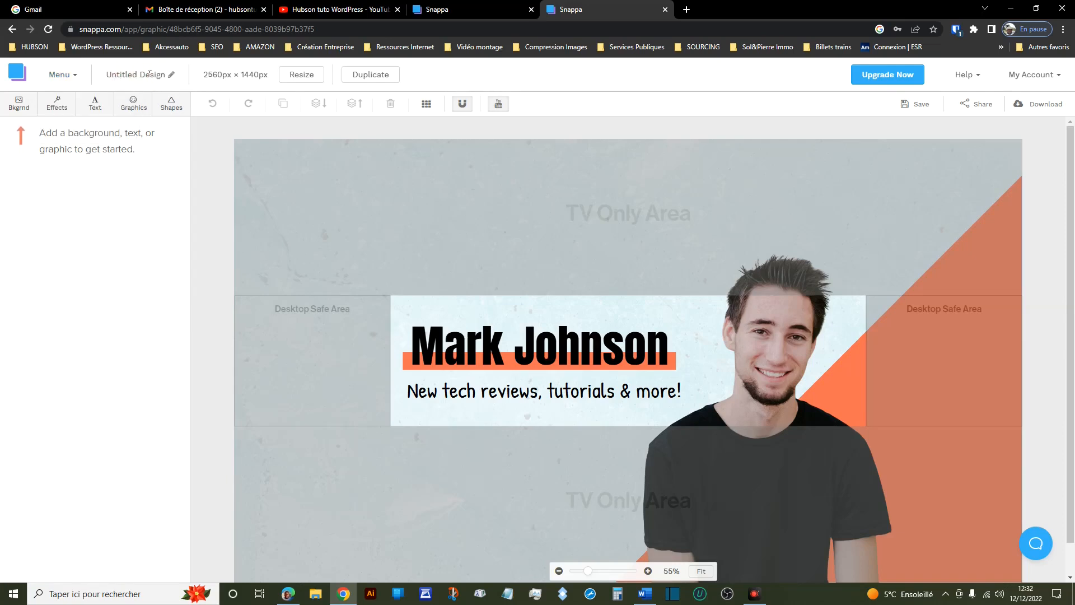
{"action": "left_click", "coordinate": [173, 76]}
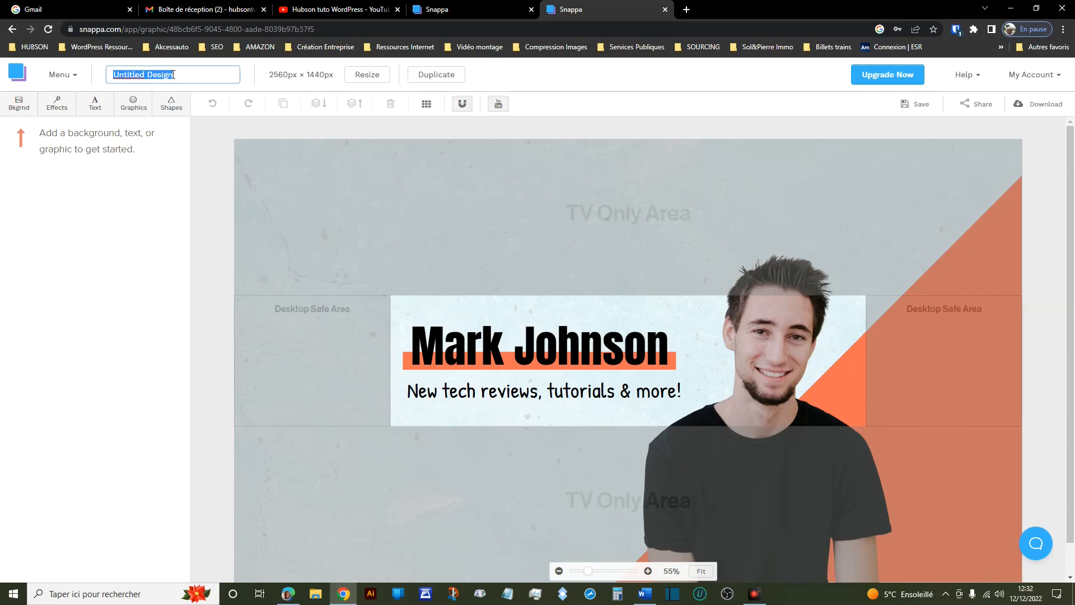
{"action": "type", "text": "bannière"}
Examine the background photos, patterns, uploads and color option, and the effects available for the background.
{"action": "left_click", "coordinate": [20, 106]}
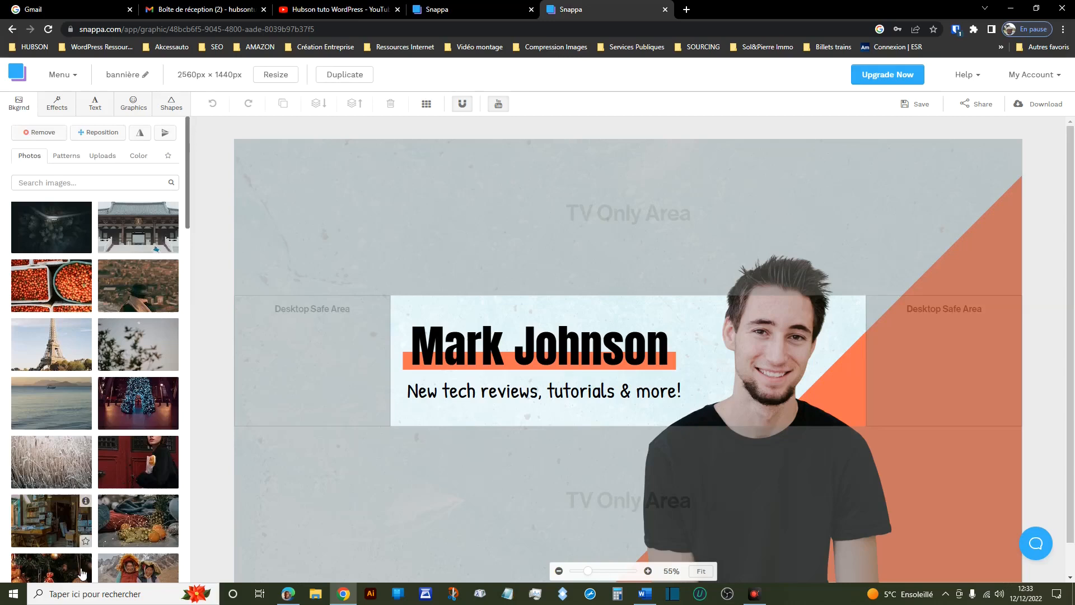
{"action": "scroll", "coordinate": [137, 339], "scroll_direction": "down", "scroll_amount": 1}
{"action": "scroll", "coordinate": [137, 339], "scroll_direction": "down", "scroll_amount": 12}
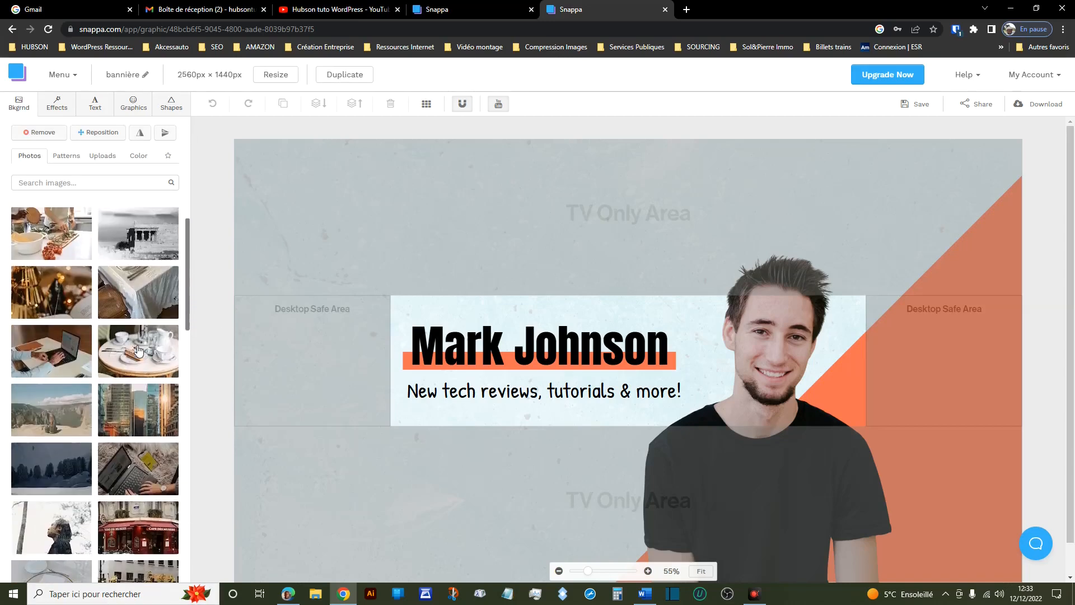
{"action": "scroll", "coordinate": [139, 351], "scroll_direction": "down", "scroll_amount": 10}
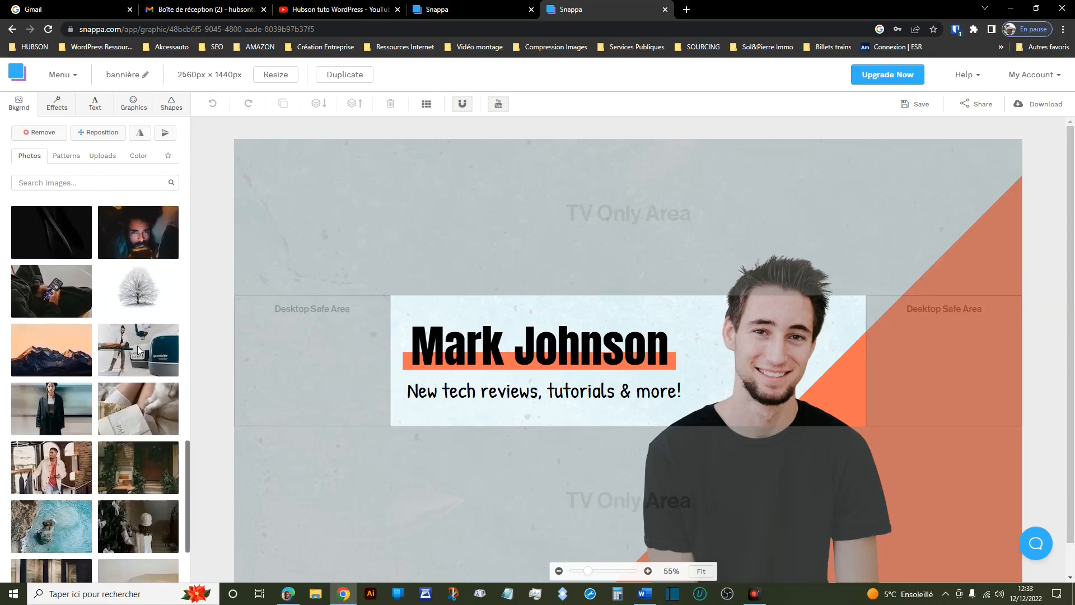
{"action": "scroll", "coordinate": [139, 351], "scroll_direction": "down", "scroll_amount": 10}
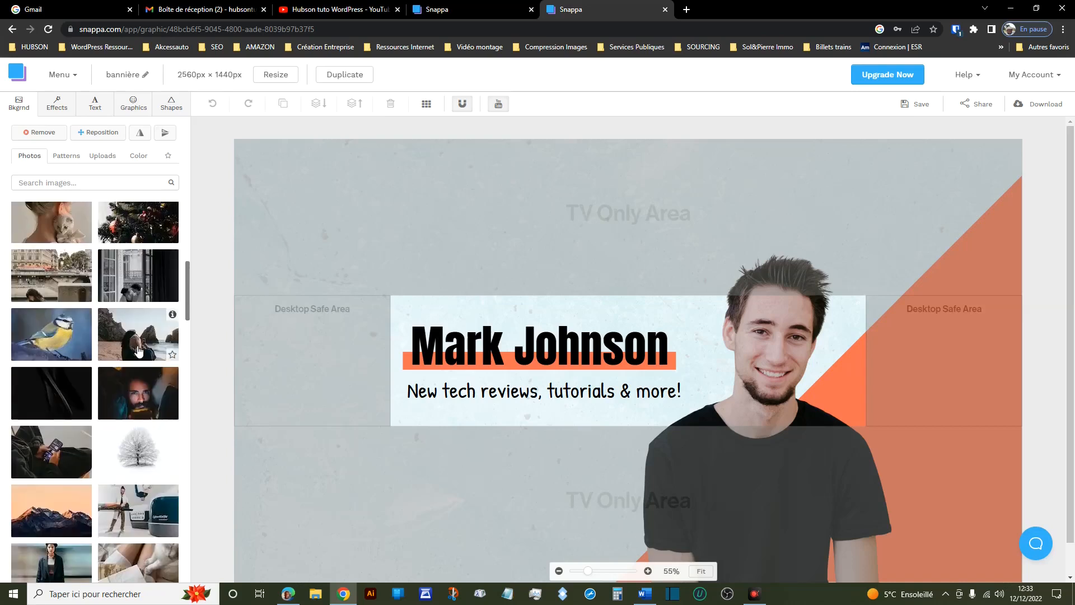
{"action": "scroll", "coordinate": [140, 351], "scroll_direction": "down", "scroll_amount": 8}
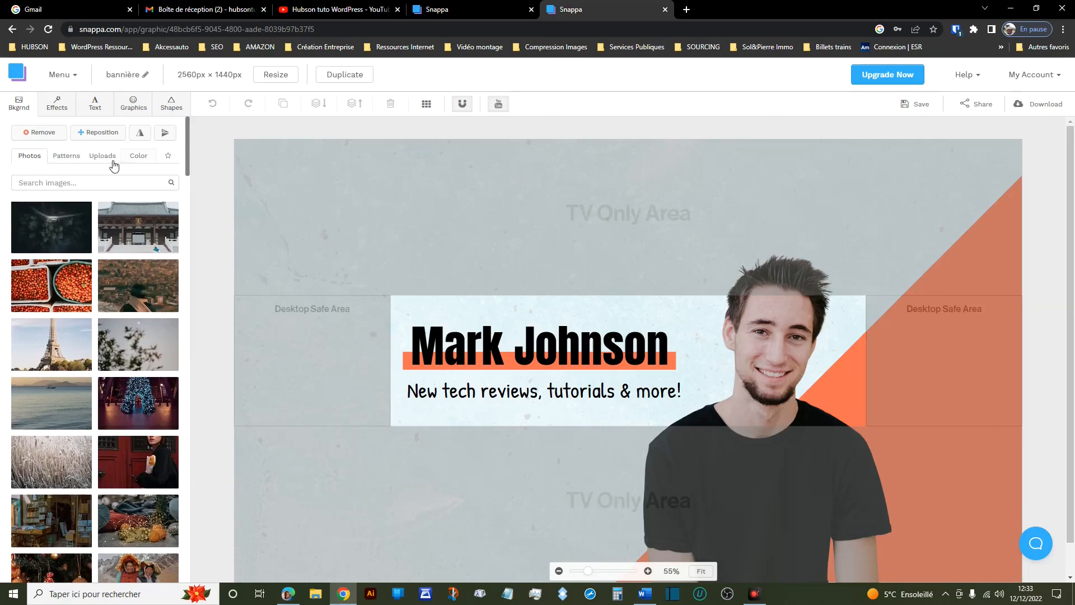
{"action": "left_click", "coordinate": [67, 157]}
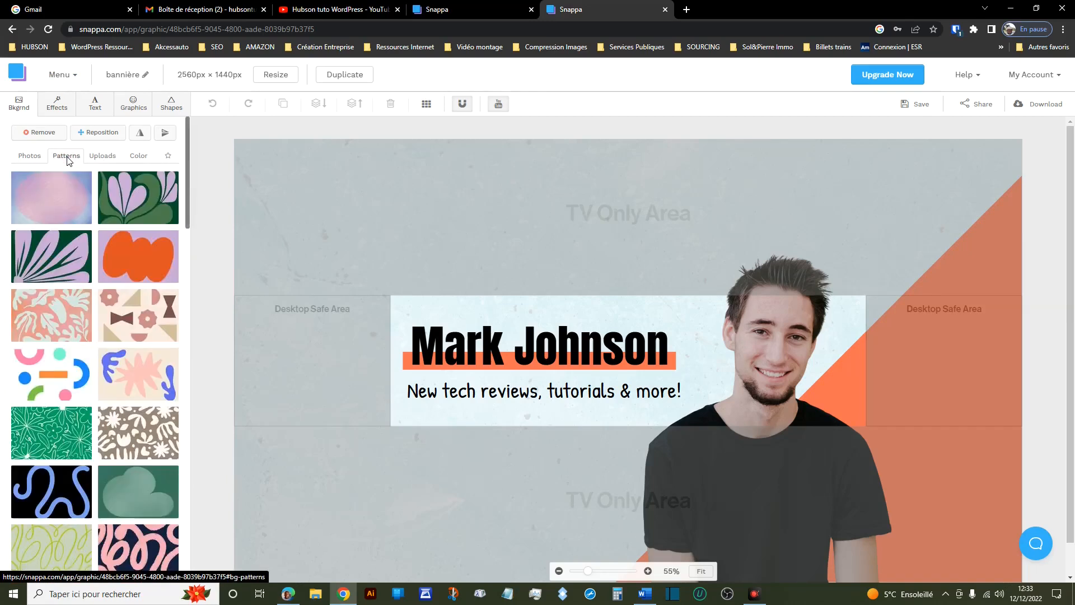
{"action": "left_click", "coordinate": [102, 159]}
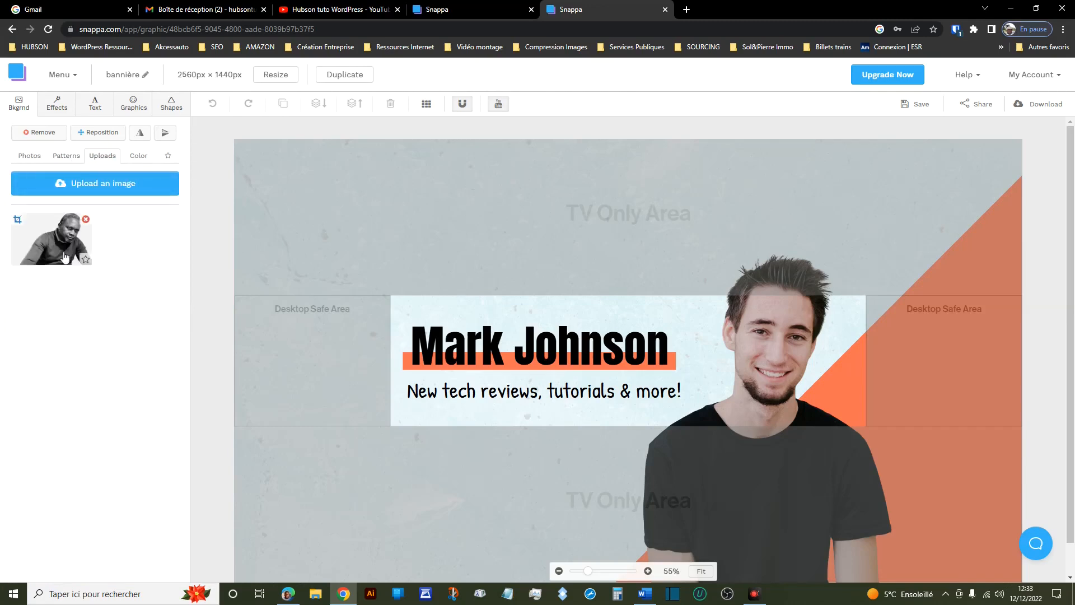
{"action": "left_click", "coordinate": [140, 158]}
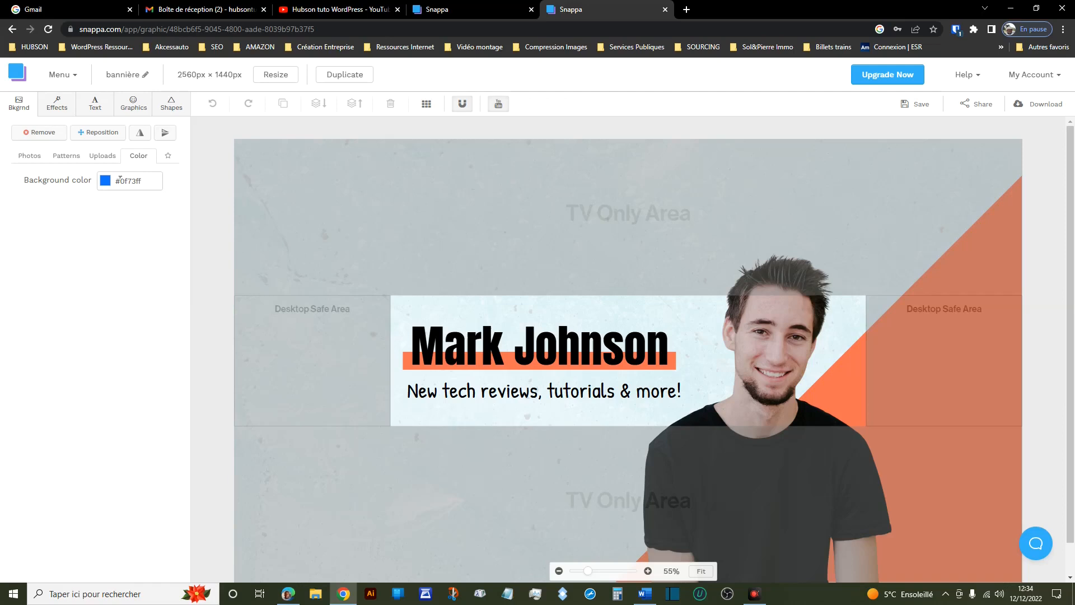
{"action": "left_click", "coordinate": [65, 112]}
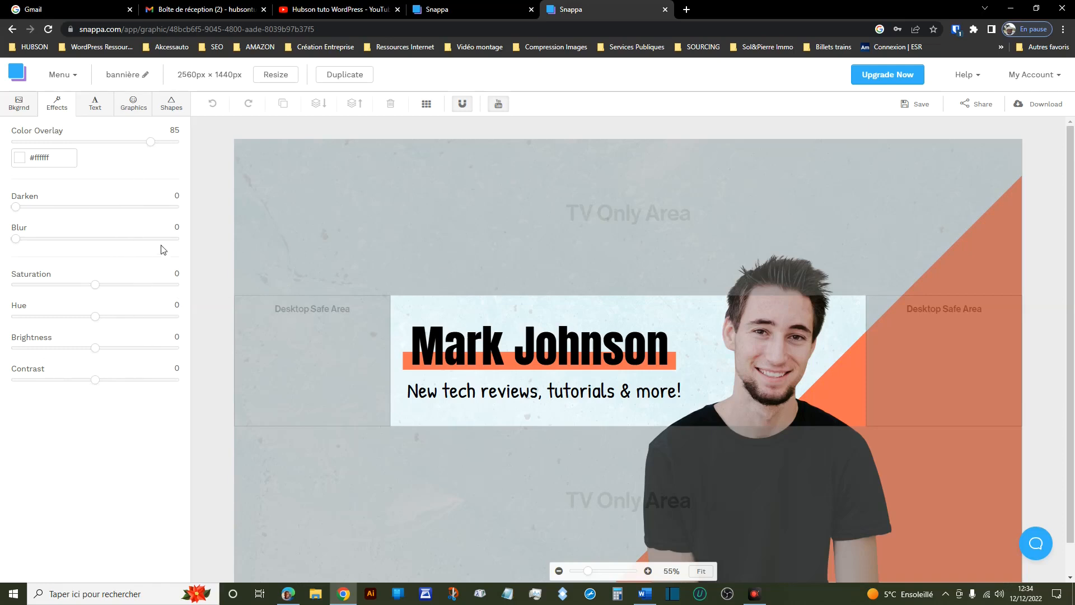
Try placing a new heading in the upper TV-only area of the banner and undo the move.
{"action": "left_click", "coordinate": [98, 108]}
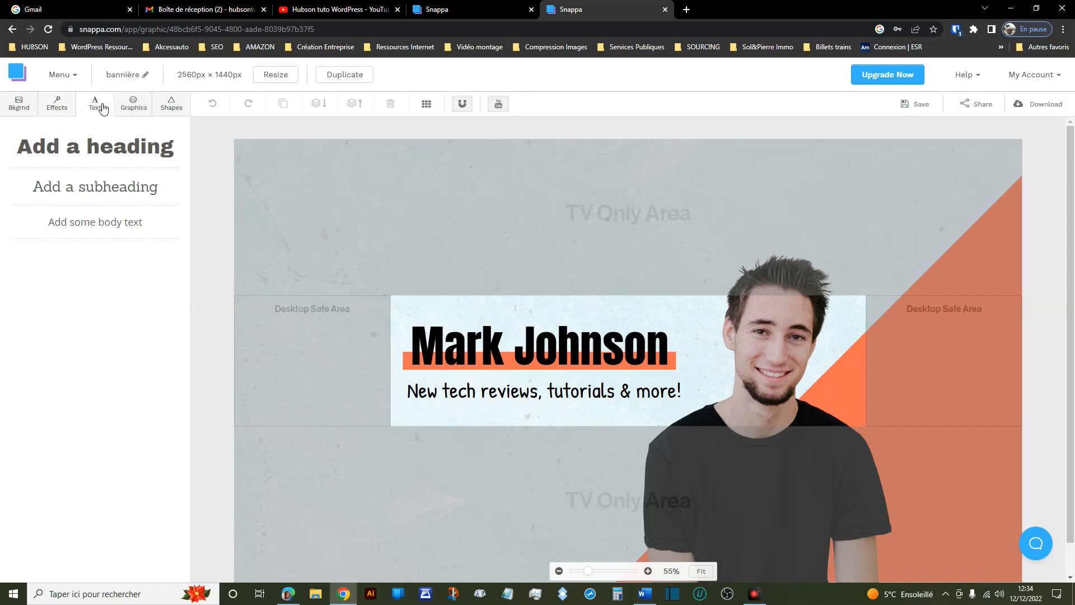
{"action": "left_click", "coordinate": [121, 159]}
{"action": "left_click_drag", "start_coordinate": [606, 353], "coordinate": [630, 206]}
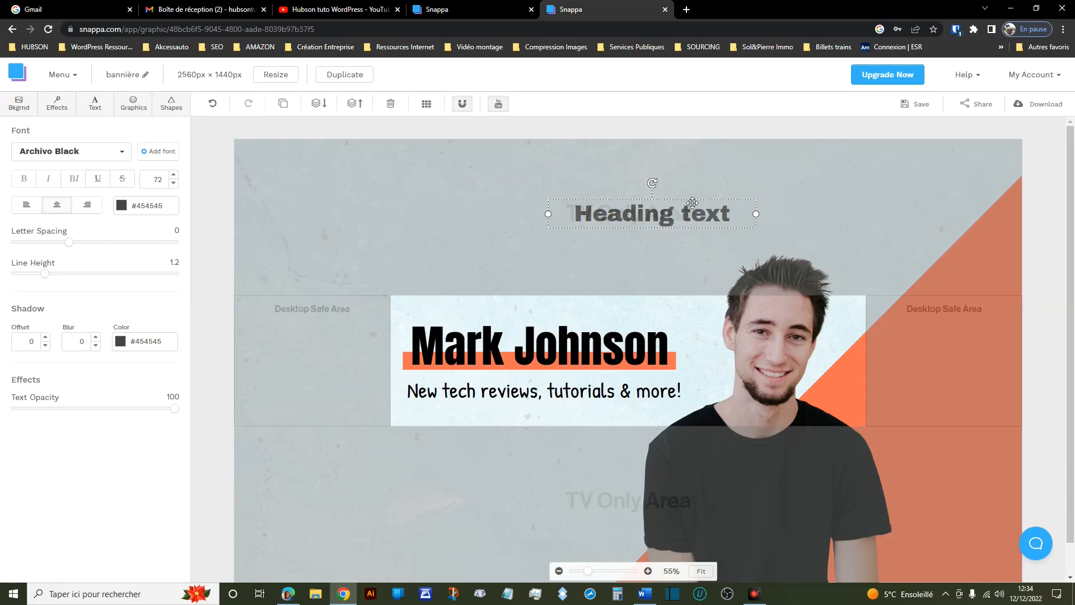
{"action": "left_click", "coordinate": [215, 104]}
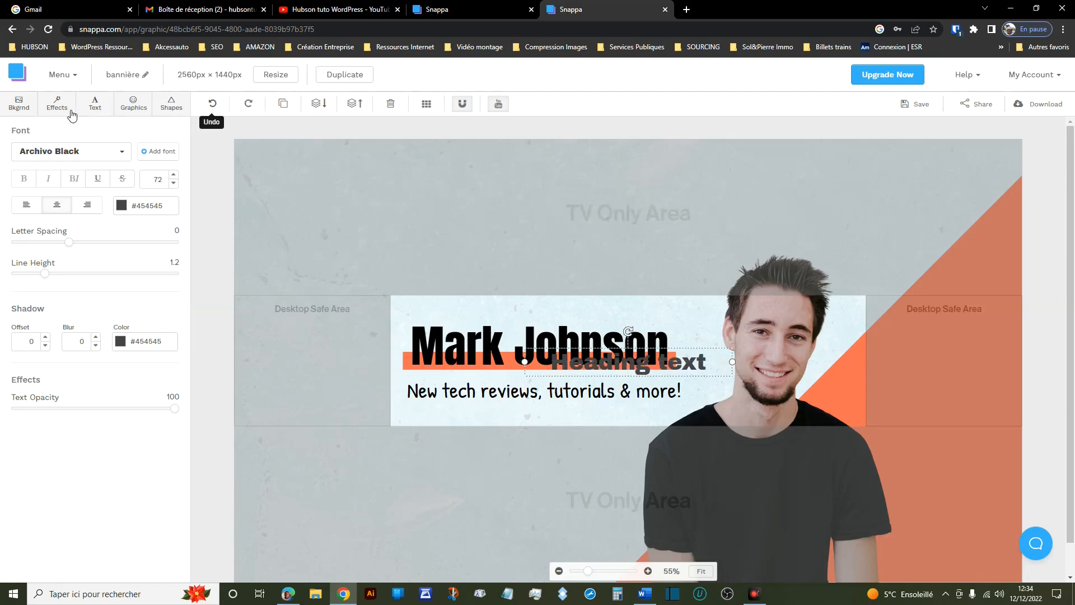
Add a subheading and place it in the upper TV-only area, just below the area's label.
{"action": "left_click", "coordinate": [95, 110]}
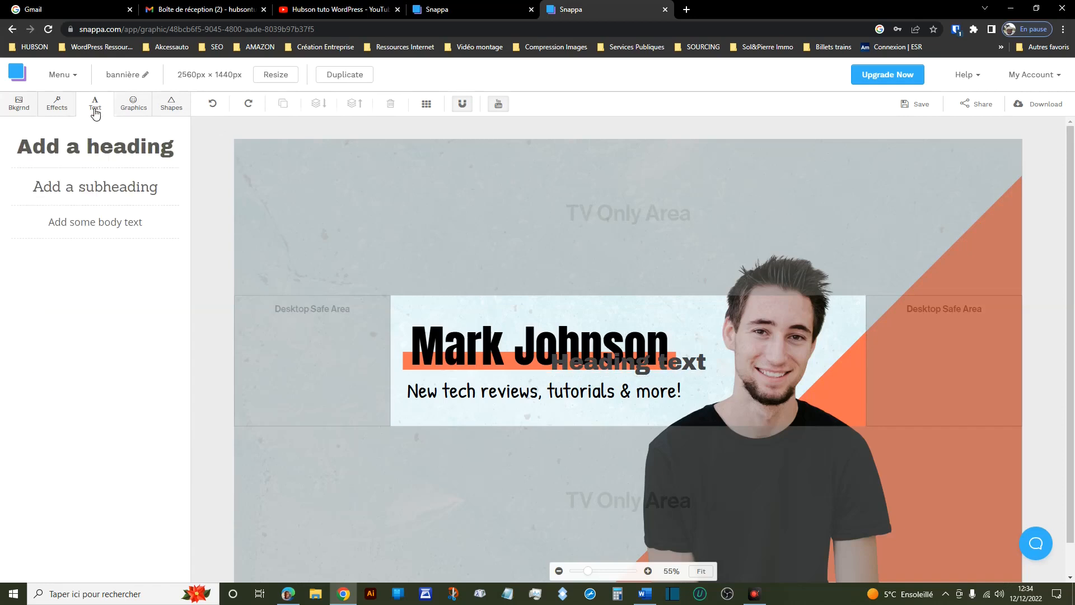
{"action": "left_click", "coordinate": [73, 190]}
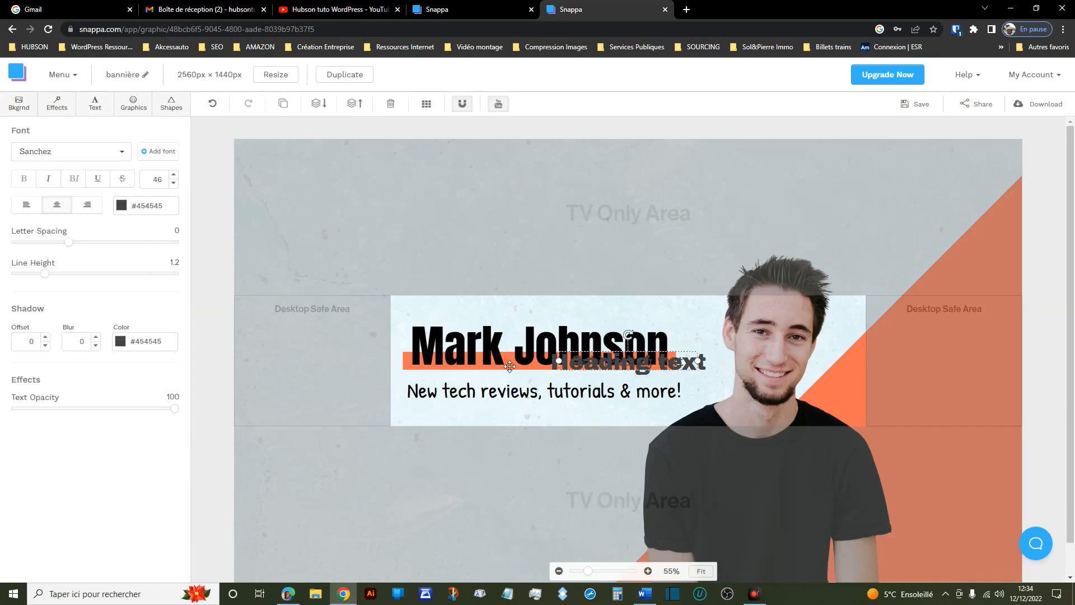
{"action": "left_click_drag", "start_coordinate": [633, 362], "coordinate": [625, 228]}
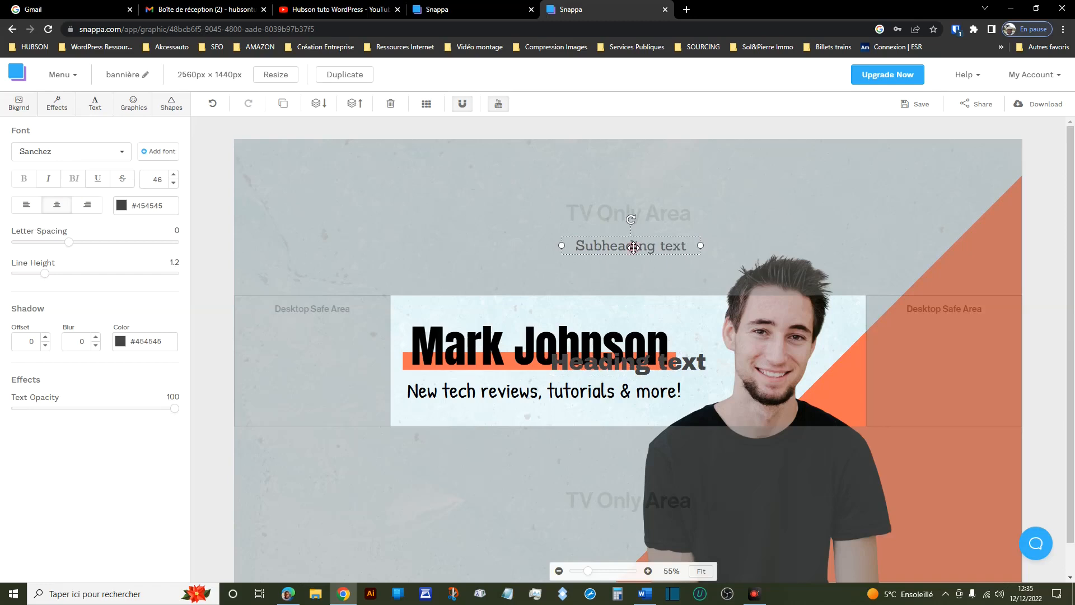
Undo the subheading's move and the additions of both the subheading and the heading.
{"action": "left_click", "coordinate": [215, 106]}
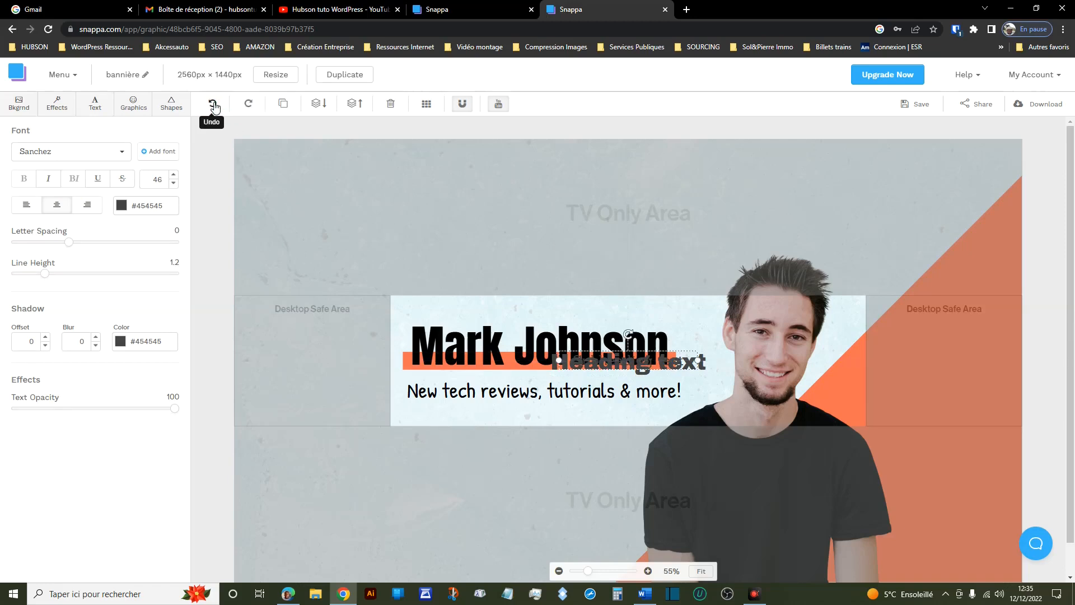
{"action": "left_click", "coordinate": [215, 107]}
{"action": "left_click", "coordinate": [215, 107]}
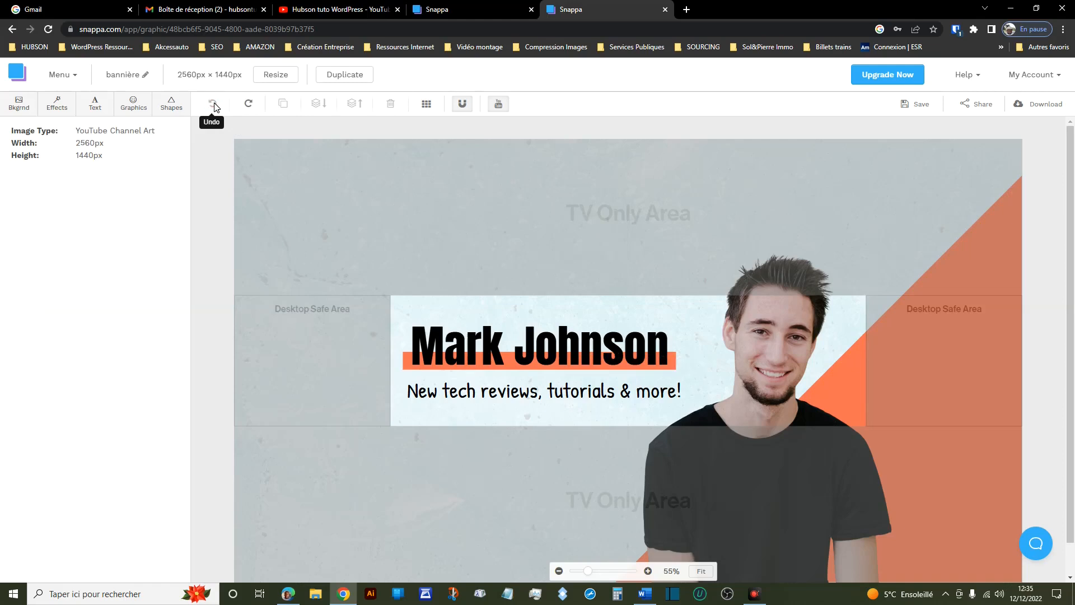
Examine the icons and vectors offered in the graphics library.
{"action": "left_click", "coordinate": [95, 104]}
{"action": "left_click", "coordinate": [143, 114]}
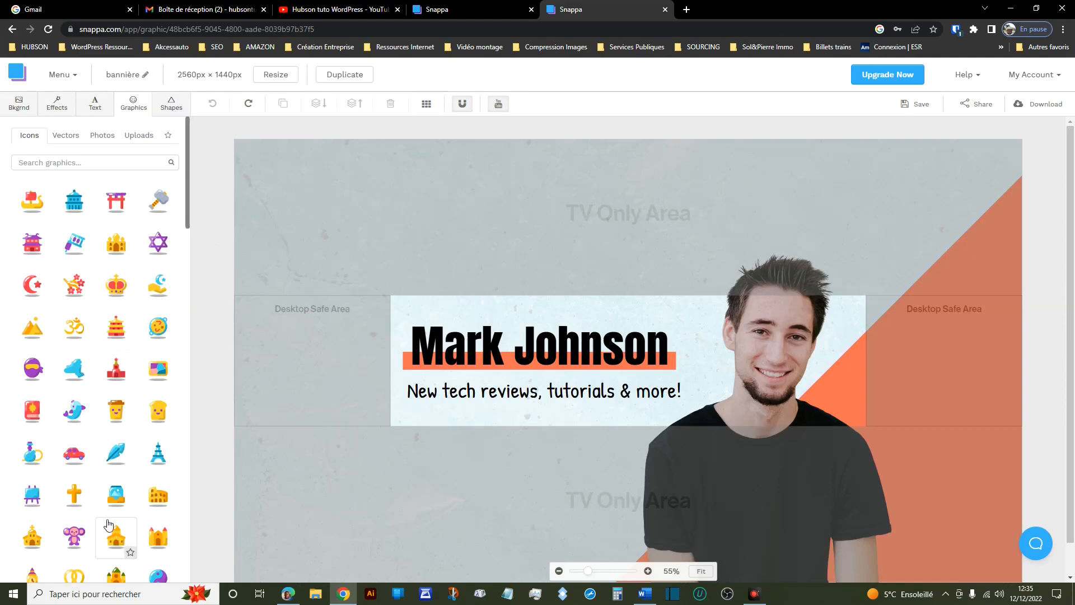
{"action": "scroll", "coordinate": [103, 407], "scroll_direction": "down", "scroll_amount": 1}
{"action": "scroll", "coordinate": [106, 414], "scroll_direction": "down", "scroll_amount": 10}
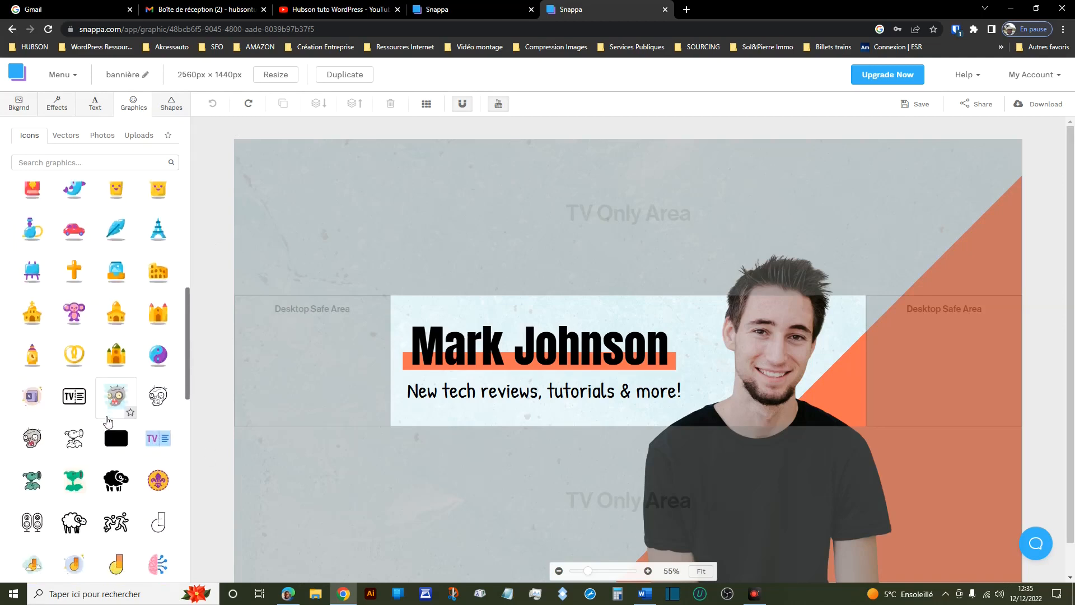
{"action": "scroll", "coordinate": [108, 428], "scroll_direction": "up", "scroll_amount": 10}
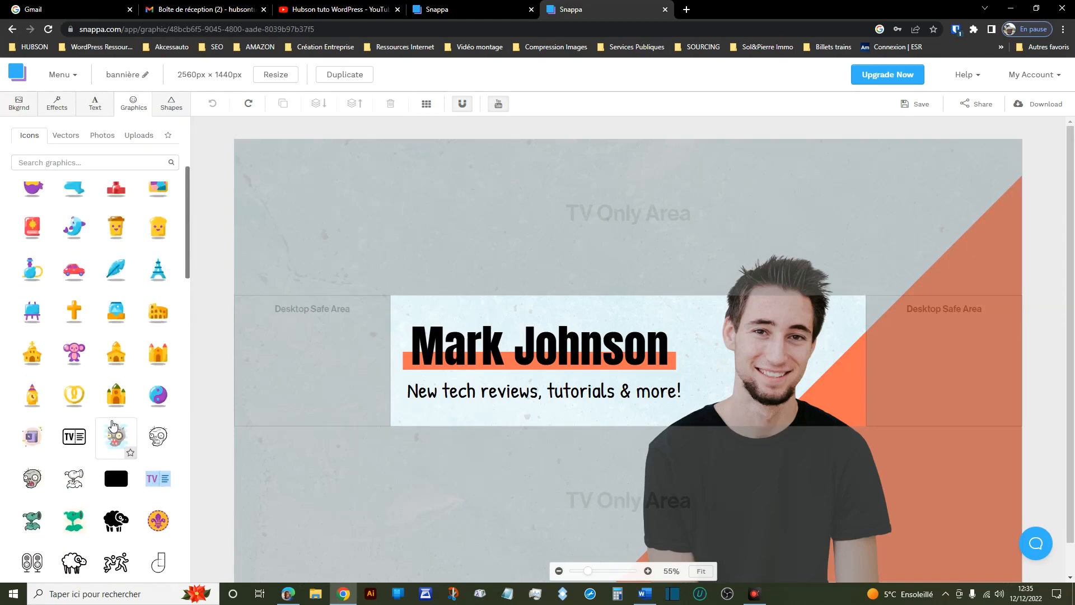
{"action": "left_click", "coordinate": [62, 137]}
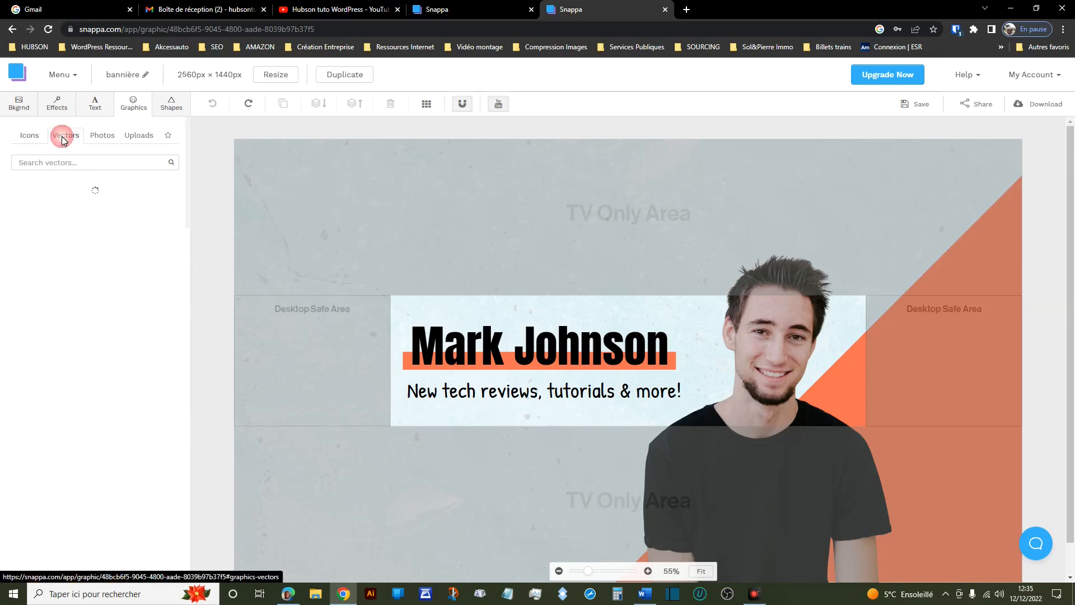
{"action": "scroll", "coordinate": [127, 380], "scroll_direction": "down", "scroll_amount": 2}
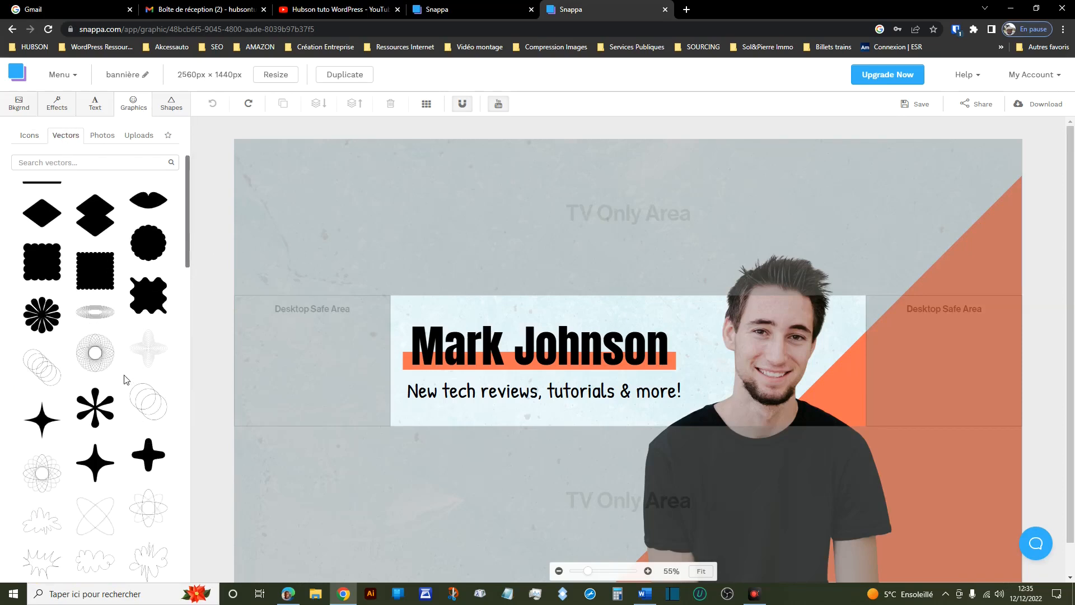
{"action": "scroll", "coordinate": [127, 380], "scroll_direction": "down", "scroll_amount": 1}
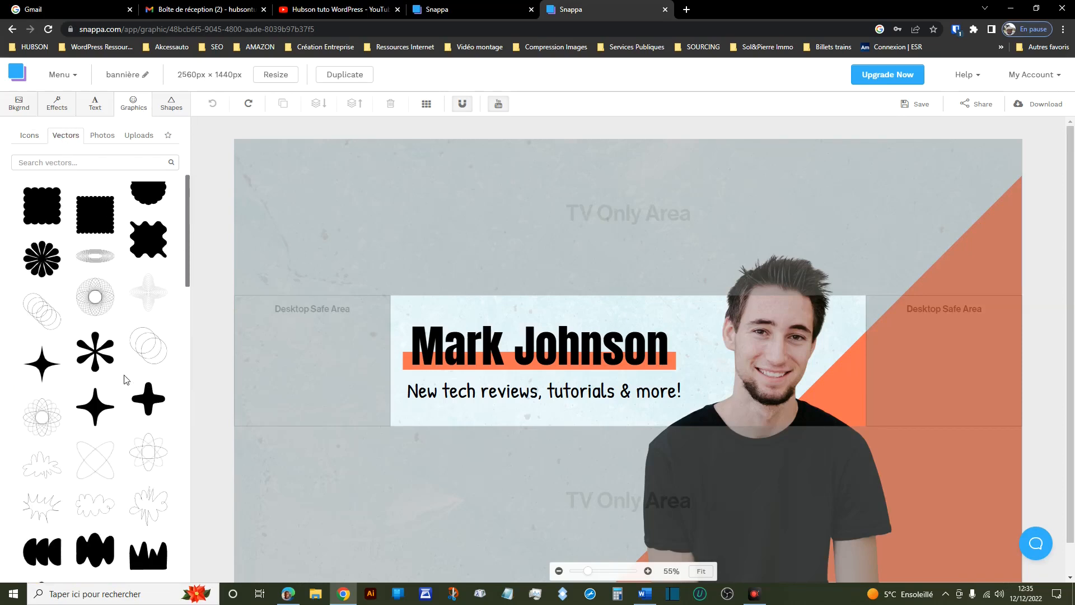
Examine the stock photos and uploaded images in the graphics library and the available shapes.
{"action": "left_click", "coordinate": [101, 137]}
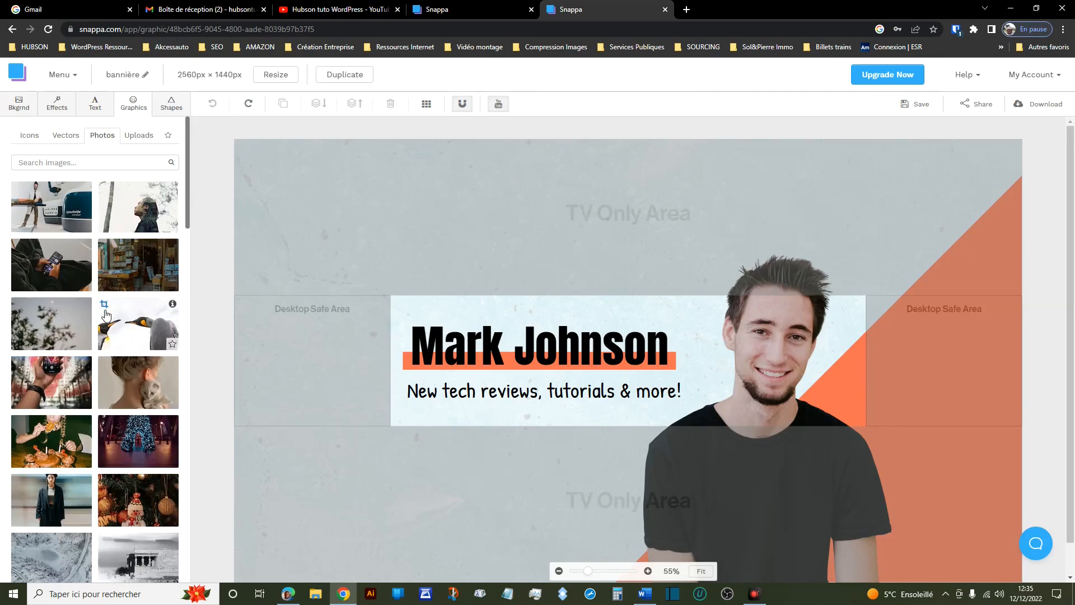
{"action": "scroll", "coordinate": [117, 361], "scroll_direction": "down", "scroll_amount": 5}
{"action": "scroll", "coordinate": [118, 364], "scroll_direction": "down", "scroll_amount": 10}
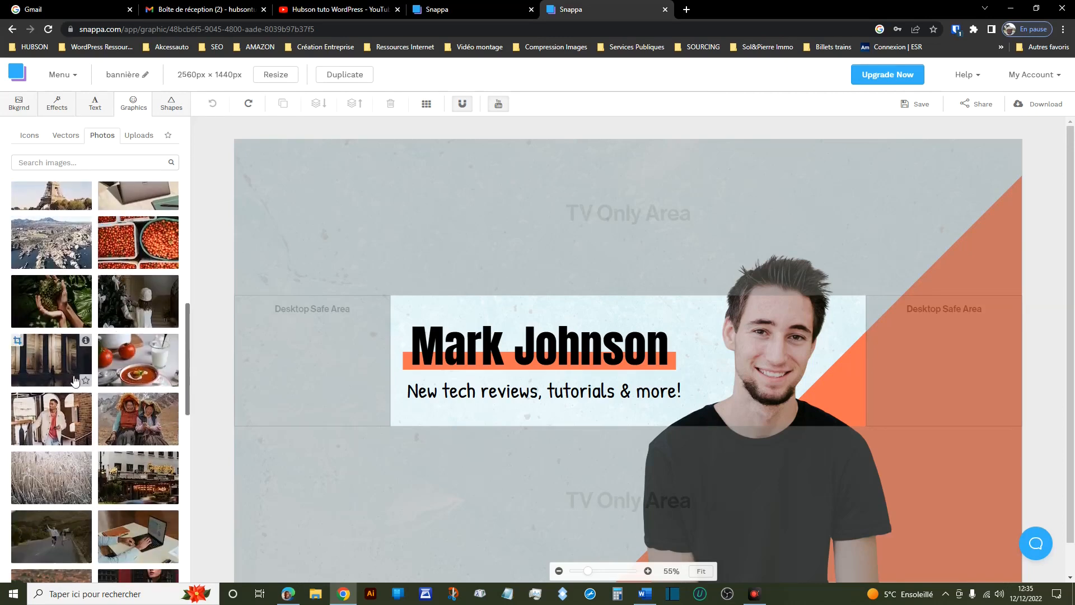
{"action": "scroll", "coordinate": [140, 364], "scroll_direction": "up", "scroll_amount": 4}
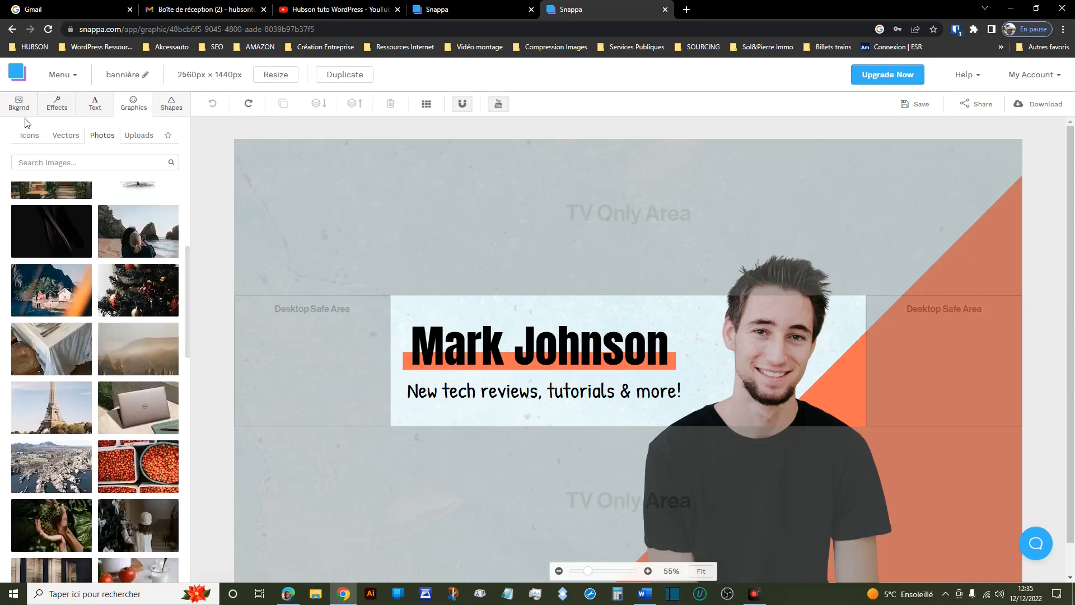
{"action": "left_click", "coordinate": [140, 138]}
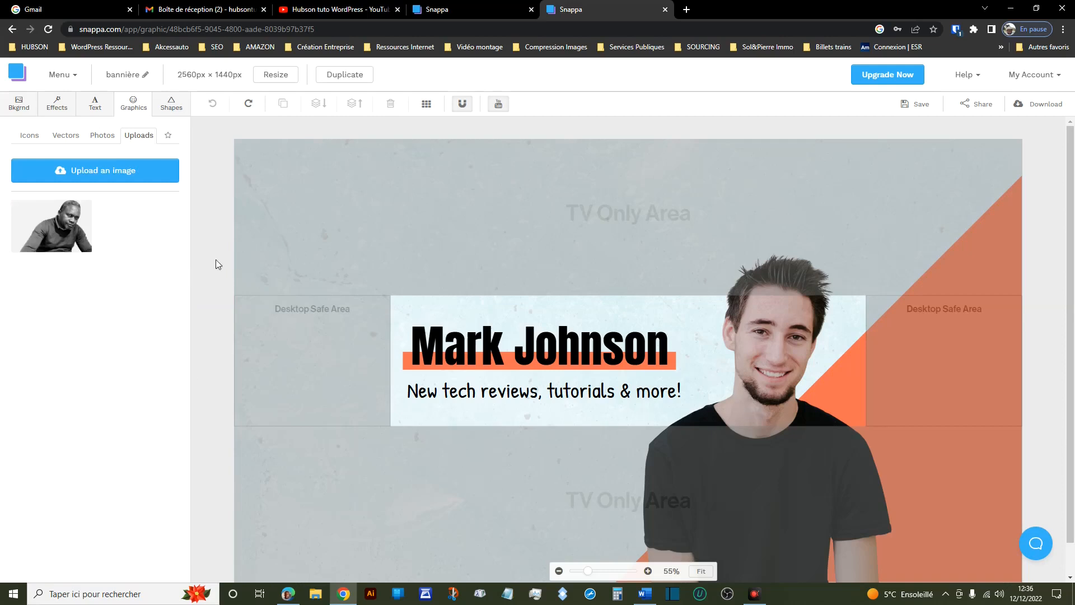
{"action": "left_click", "coordinate": [171, 110]}
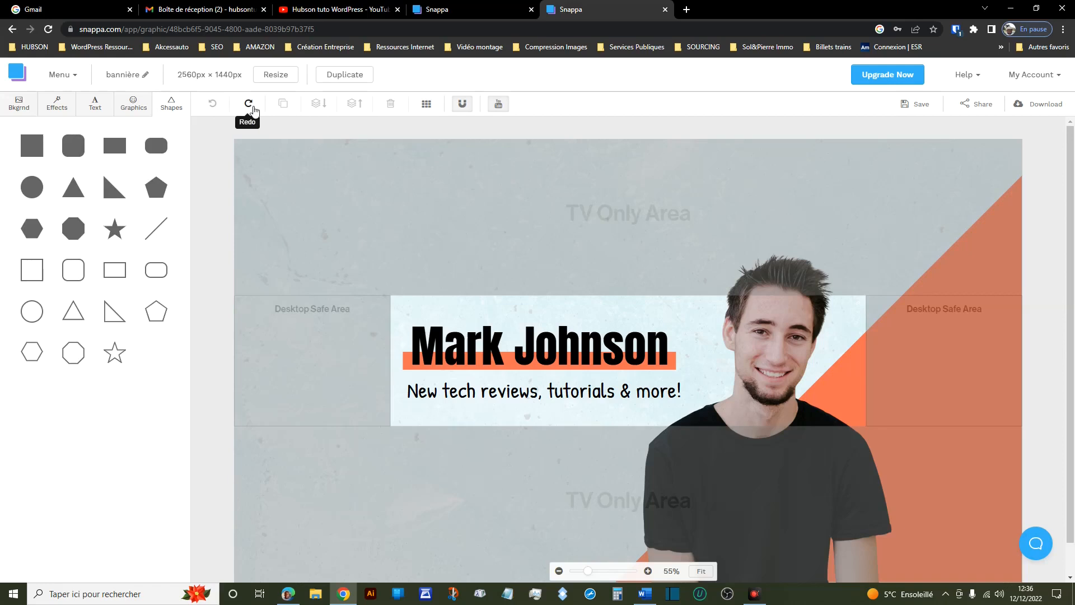
Duplicate the man's portrait and place the copy over the left part of the banner, overlapping the name text.
{"action": "left_click", "coordinate": [266, 133]}
{"action": "left_click_drag", "start_coordinate": [779, 353], "coordinate": [778, 349]}
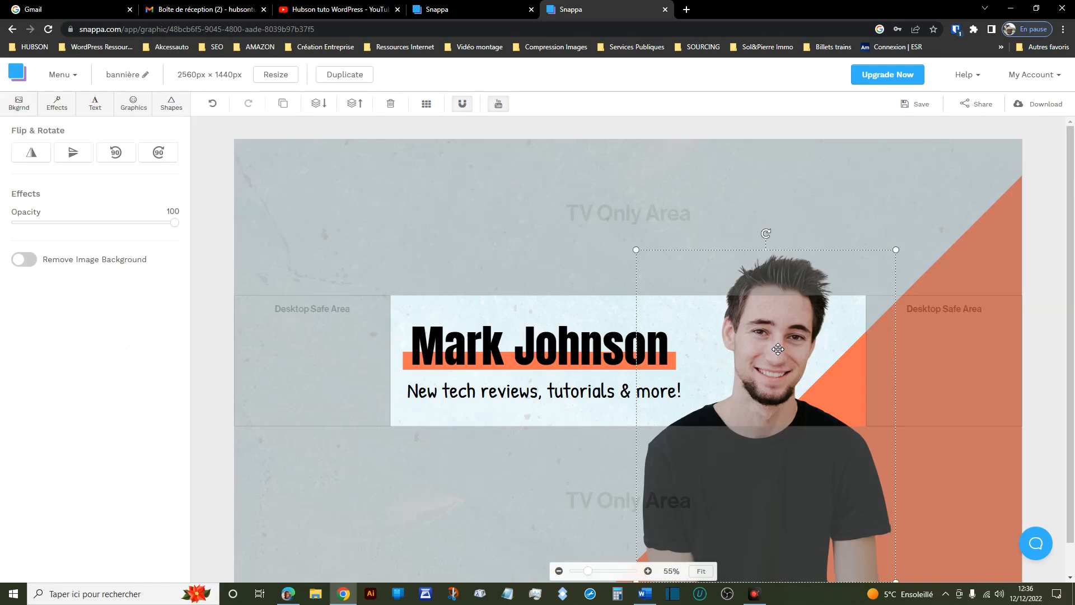
{"action": "left_click", "coordinate": [283, 105]}
{"action": "left_click_drag", "start_coordinate": [792, 356], "coordinate": [446, 301]}
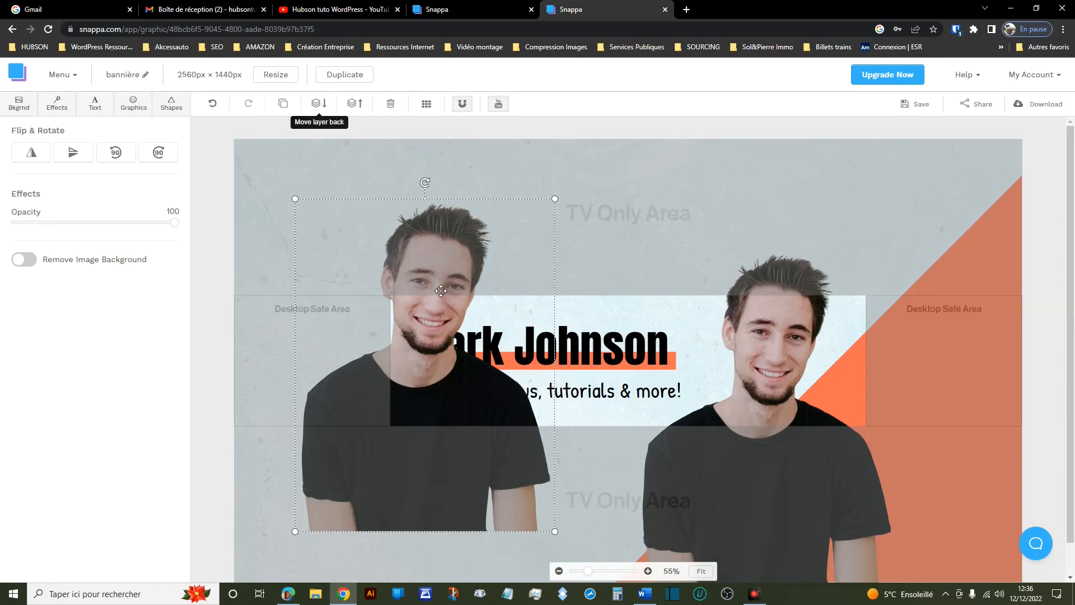
Send the portrait copy behind the banner text and bring it back in front.
{"action": "left_click", "coordinate": [321, 108]}
{"action": "left_click", "coordinate": [320, 108]}
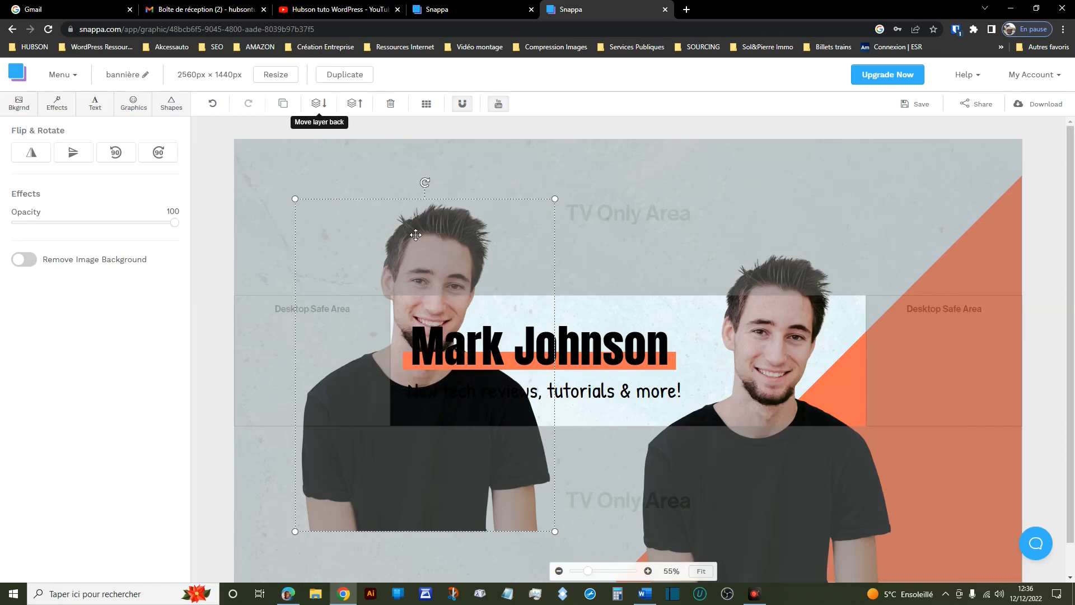
{"action": "left_click", "coordinate": [358, 109]}
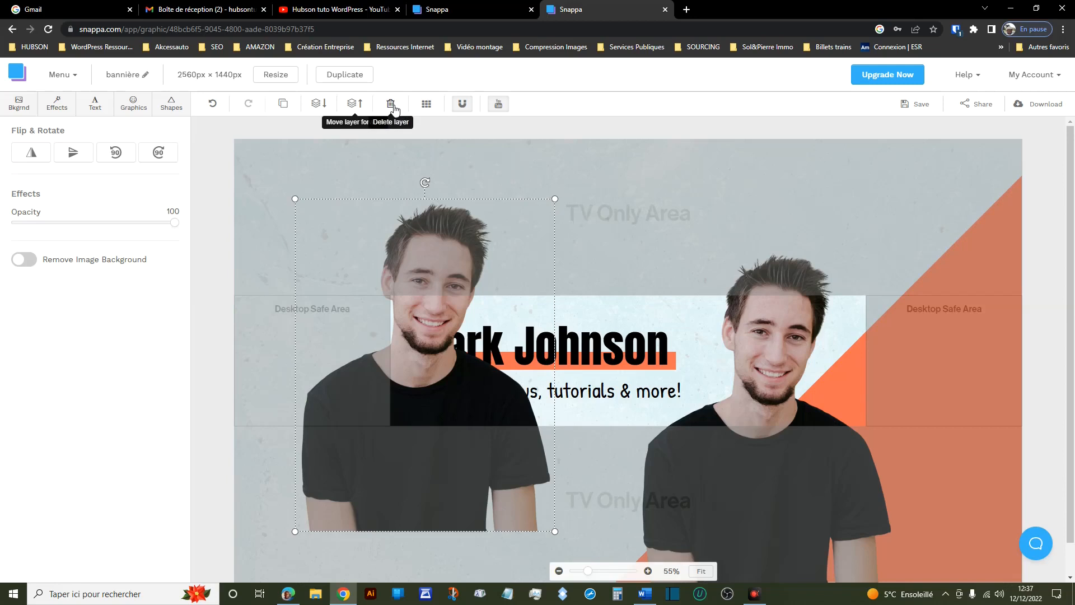
Try the grid and safe zone displays on the banner, ending with the grid hidden and the safe zone shown.
{"action": "left_click", "coordinate": [428, 110]}
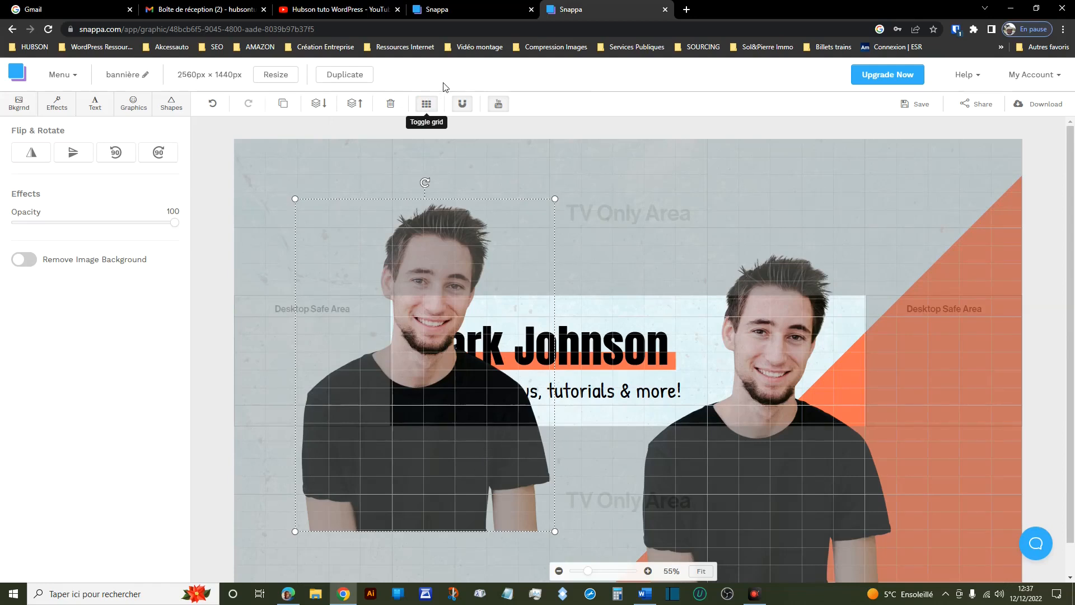
{"action": "left_click", "coordinate": [466, 112]}
{"action": "left_click", "coordinate": [497, 105]}
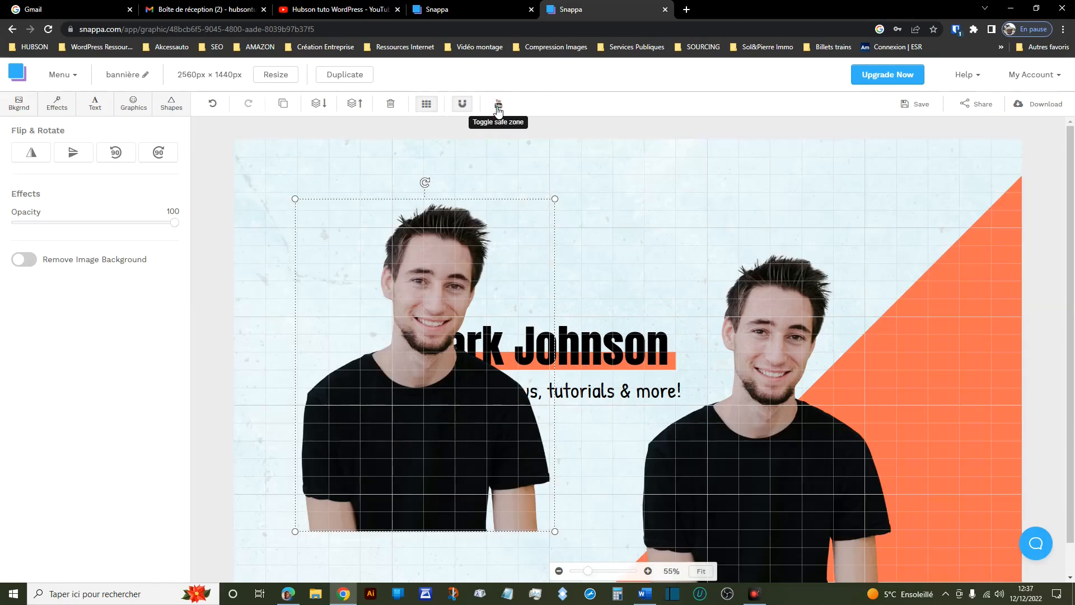
{"action": "left_click", "coordinate": [498, 106]}
{"action": "left_click", "coordinate": [498, 107]}
{"action": "left_click", "coordinate": [498, 108]}
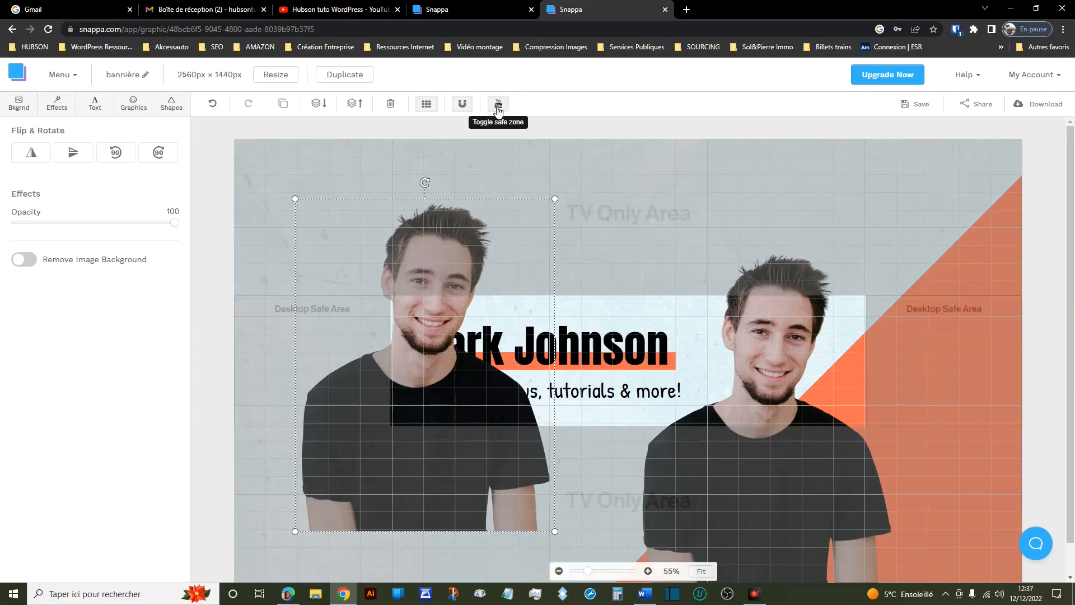
{"action": "left_click", "coordinate": [429, 106]}
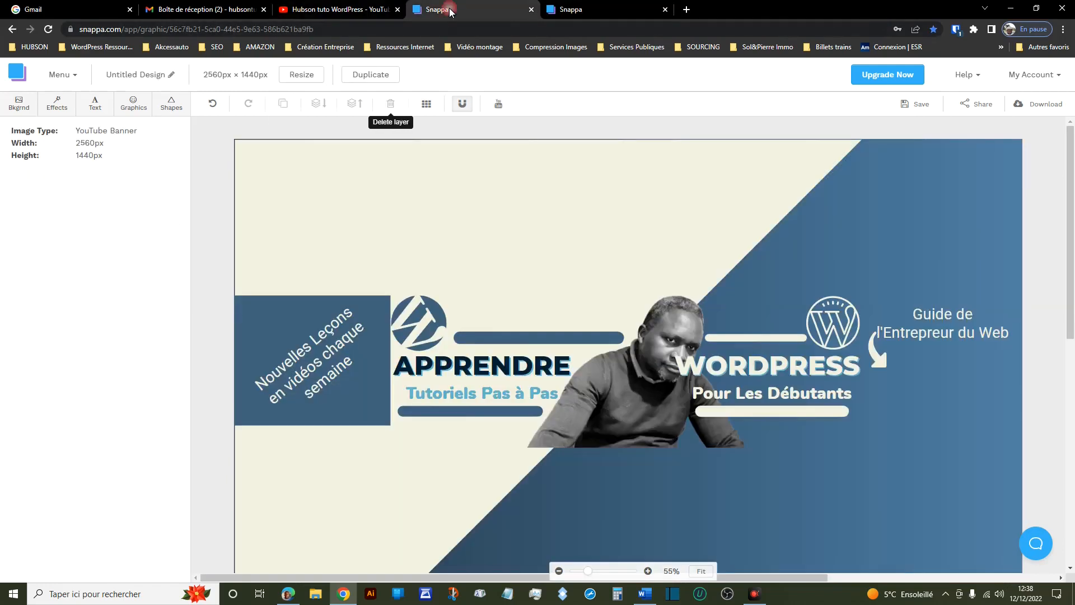
Create a new blank YouTube Banner graphic of 2560 x 1440 px from scratch.
{"action": "left_click", "coordinate": [449, 9]}
{"action": "left_click", "coordinate": [616, 11]}
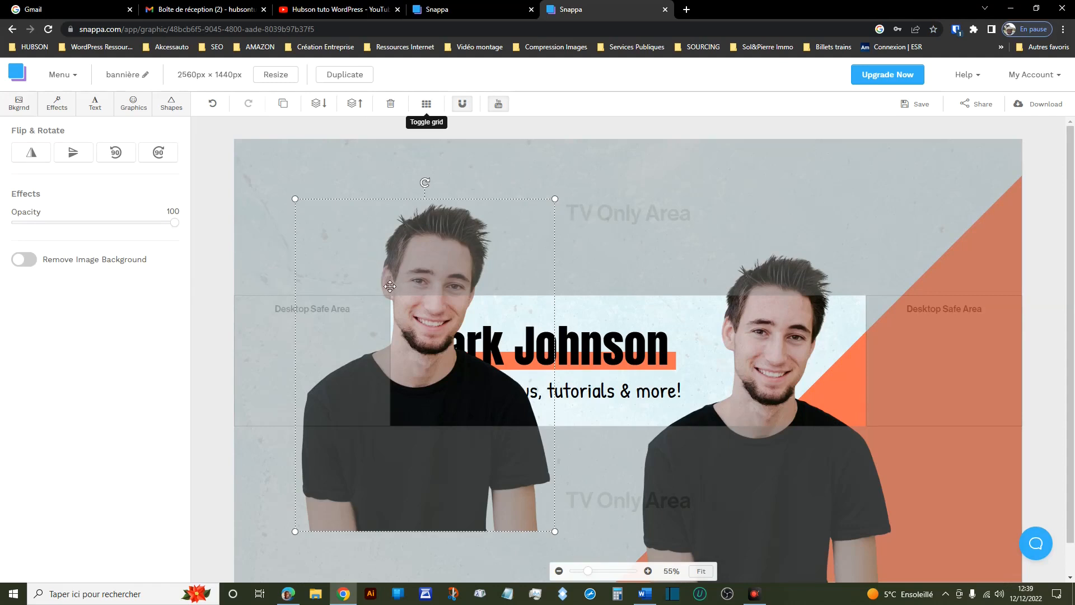
{"action": "left_click", "coordinate": [77, 79]}
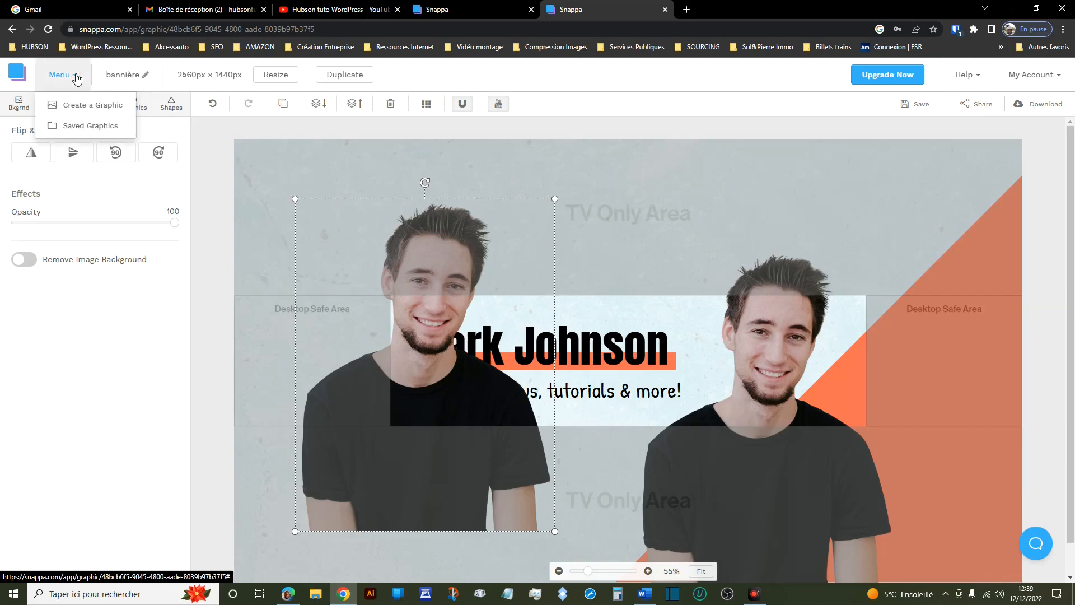
{"action": "left_click", "coordinate": [87, 108]}
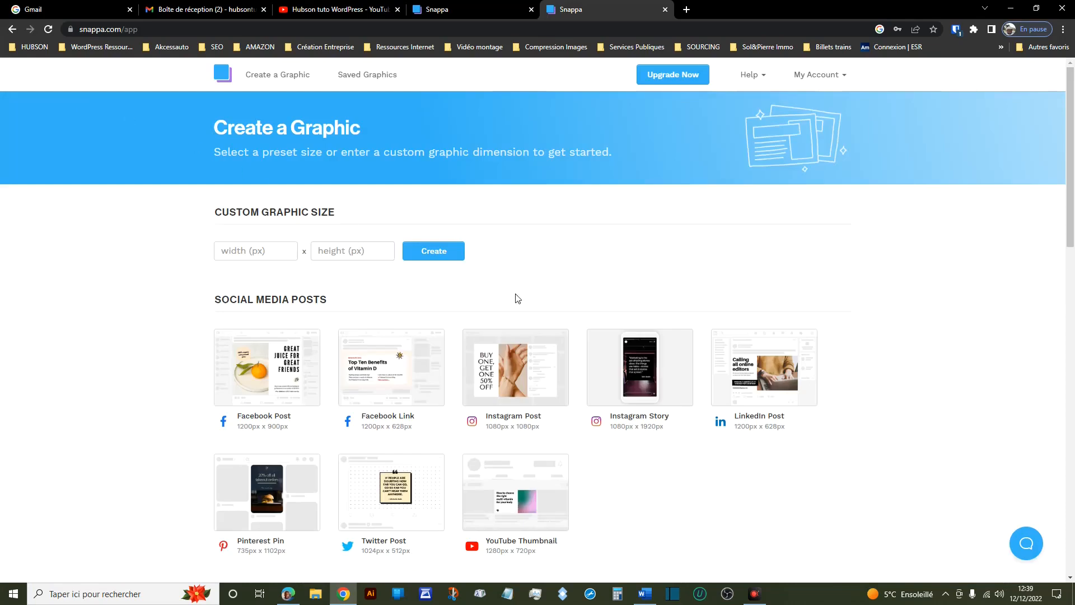
{"action": "scroll", "coordinate": [509, 304], "scroll_direction": "down", "scroll_amount": 5}
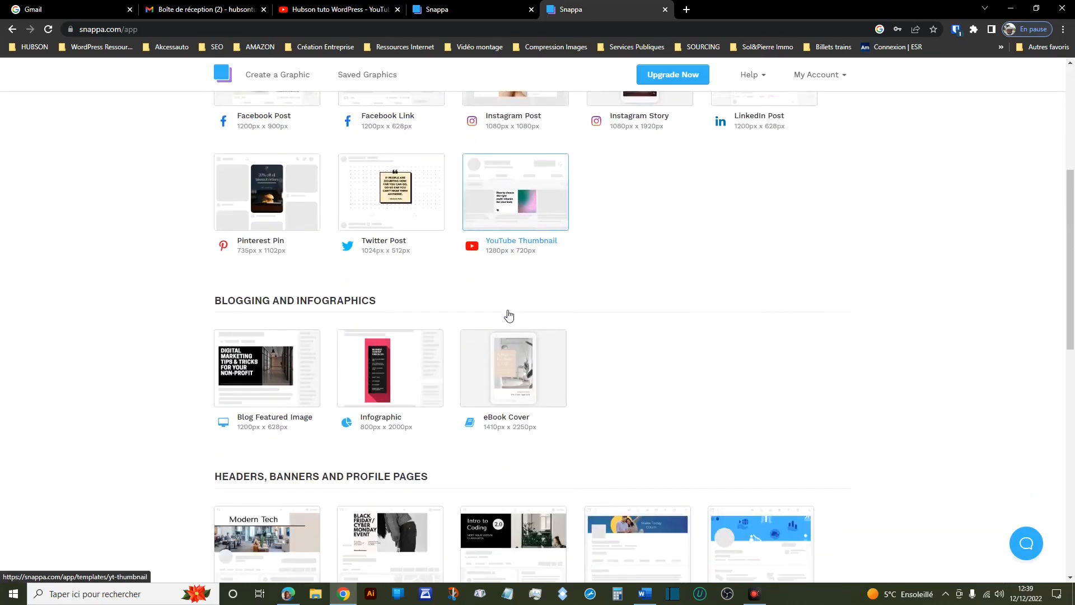
{"action": "scroll", "coordinate": [509, 316], "scroll_direction": "down", "scroll_amount": 8}
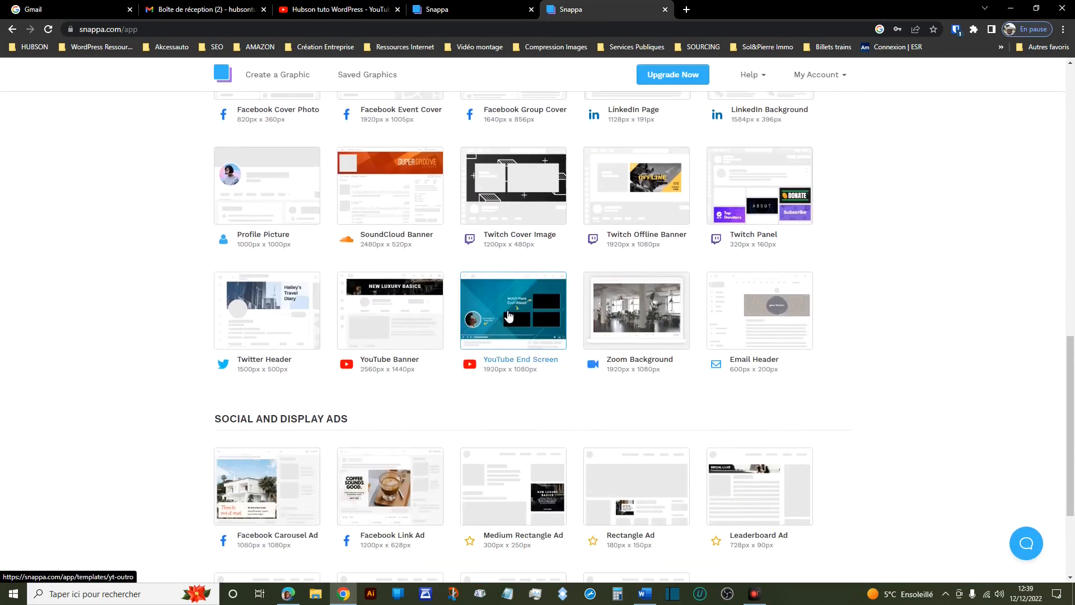
{"action": "scroll", "coordinate": [508, 316], "scroll_direction": "down", "scroll_amount": 1}
{"action": "left_click", "coordinate": [410, 274]}
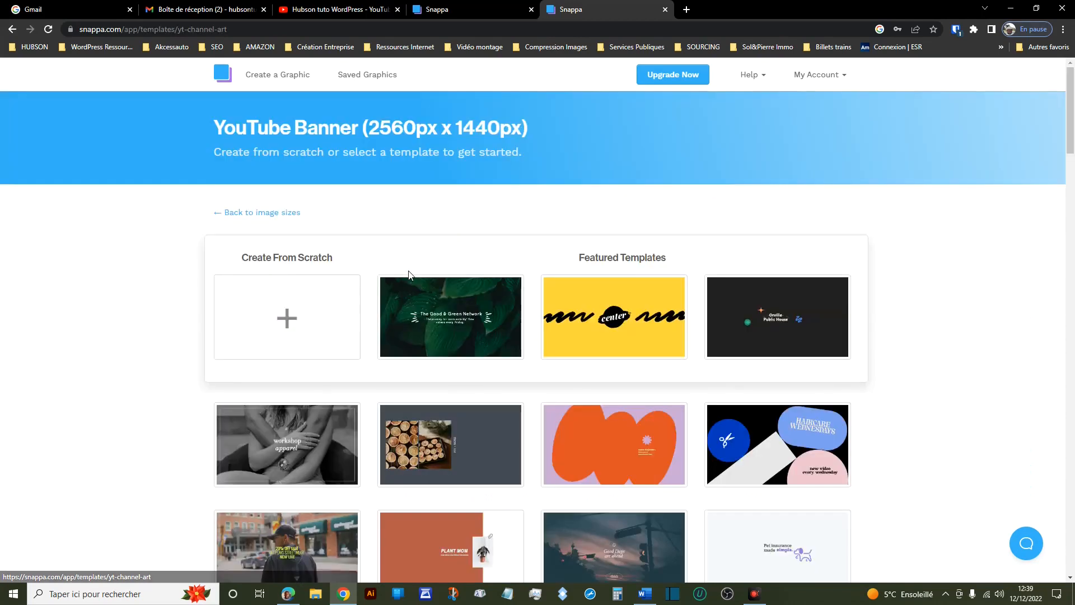
{"action": "left_click", "coordinate": [287, 318]}
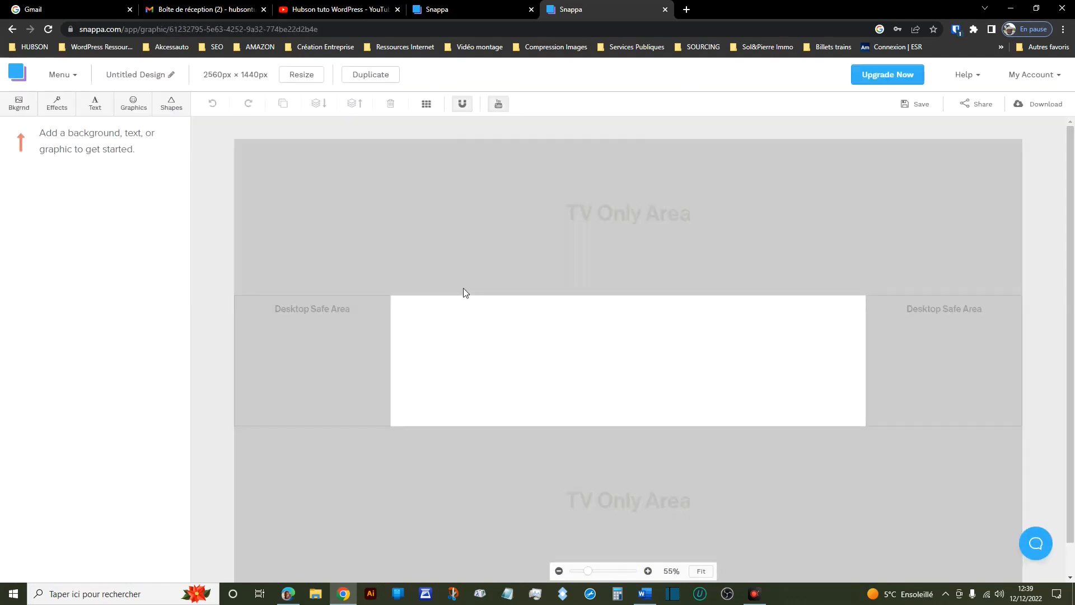
Check the finished WordPress banner as reference, and add an enlarged solid right triangle to the blank banner.
{"action": "left_click", "coordinate": [470, 8]}
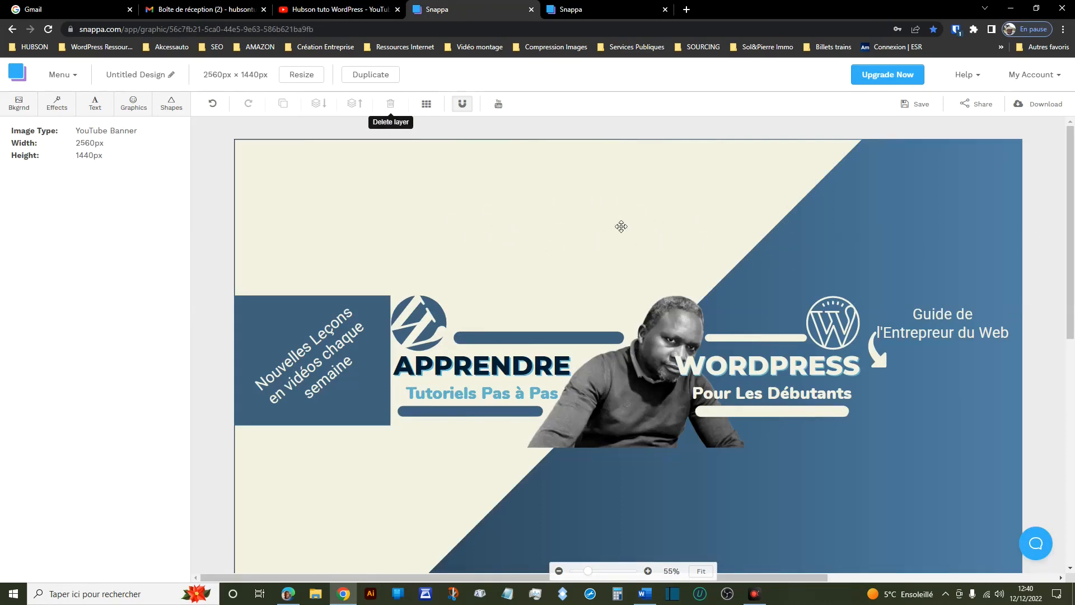
{"action": "key", "text": "ctrl+Tab"}
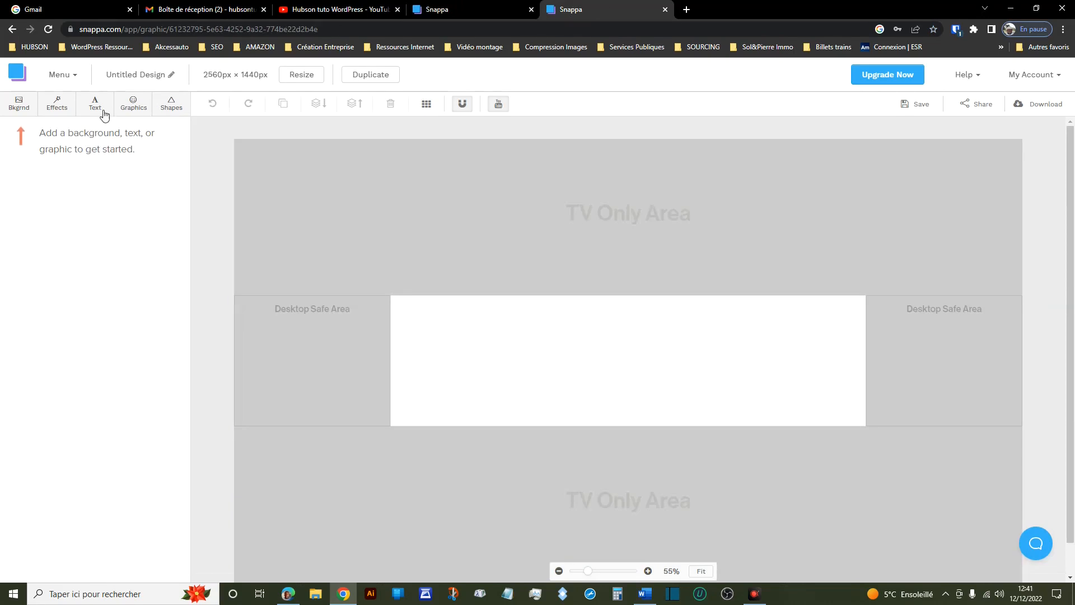
{"action": "left_click", "coordinate": [168, 114]}
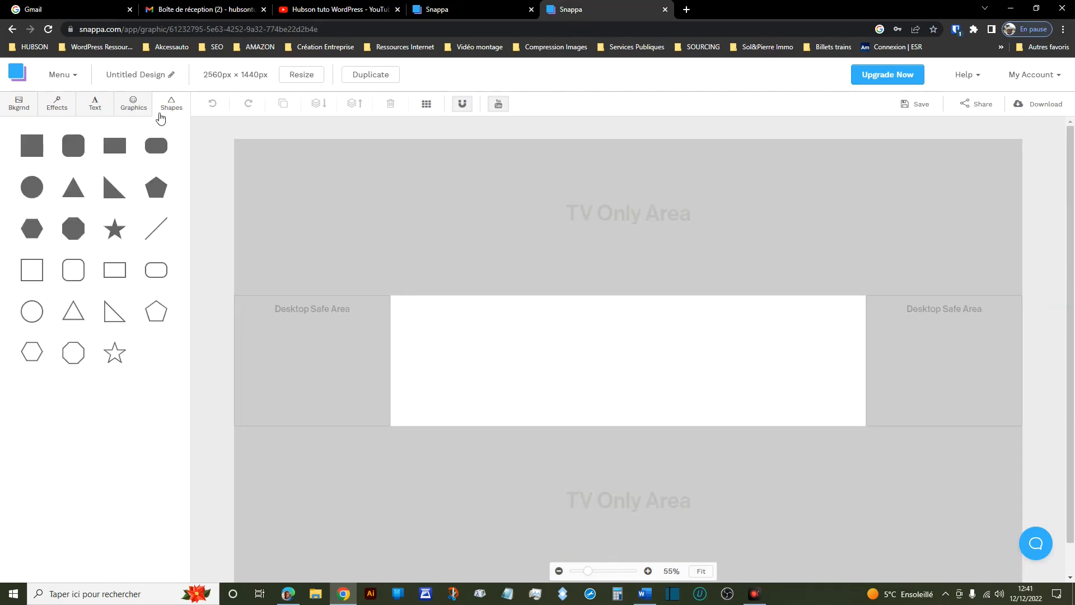
{"action": "left_click", "coordinate": [114, 194]}
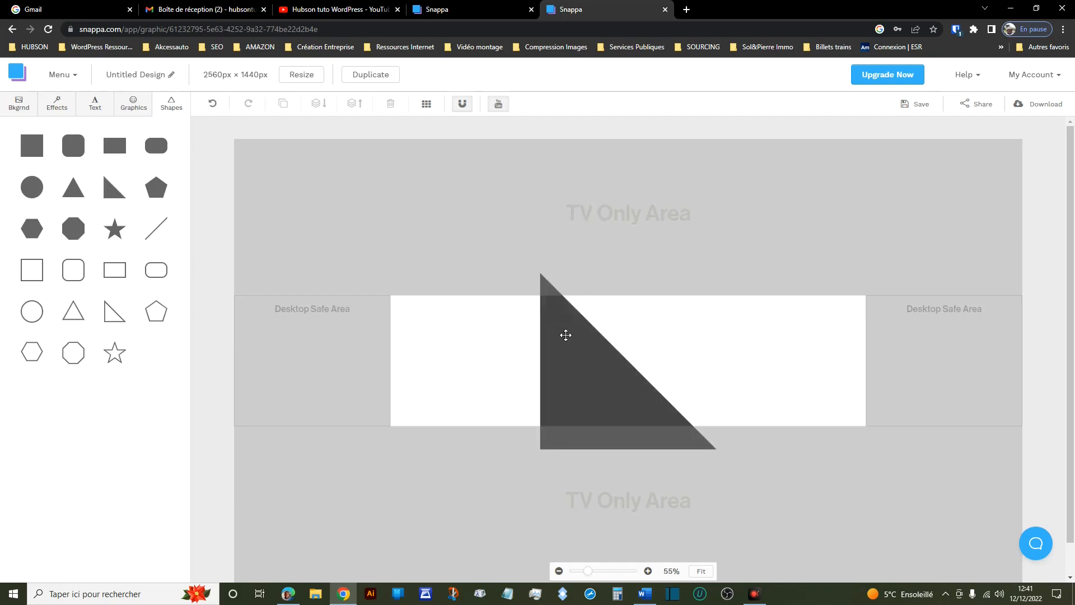
{"action": "left_click", "coordinate": [566, 342]}
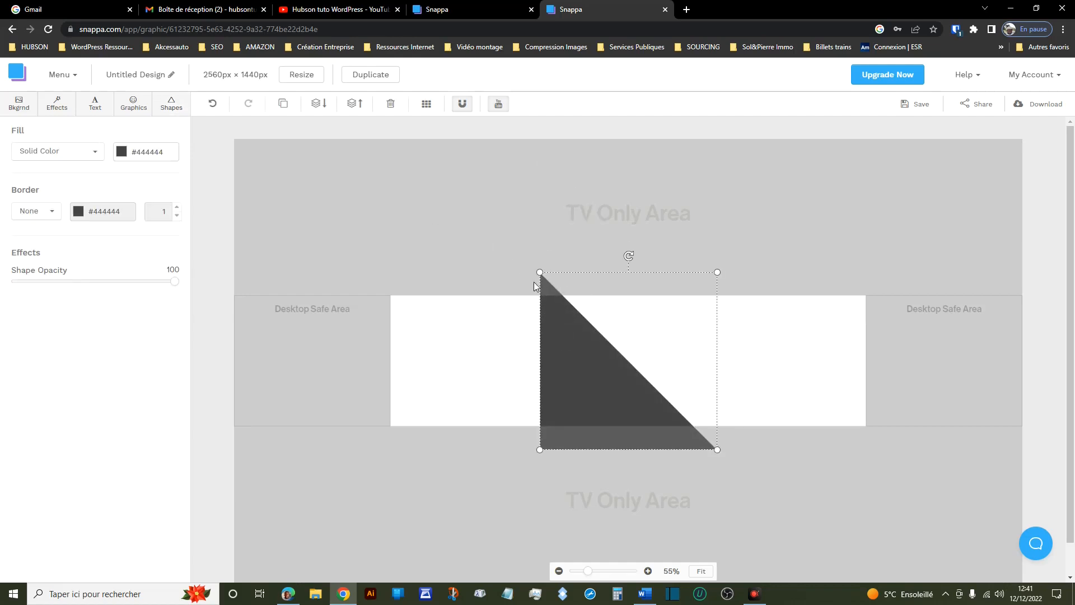
{"action": "left_click_drag", "start_coordinate": [539, 450], "coordinate": [294, 502]}
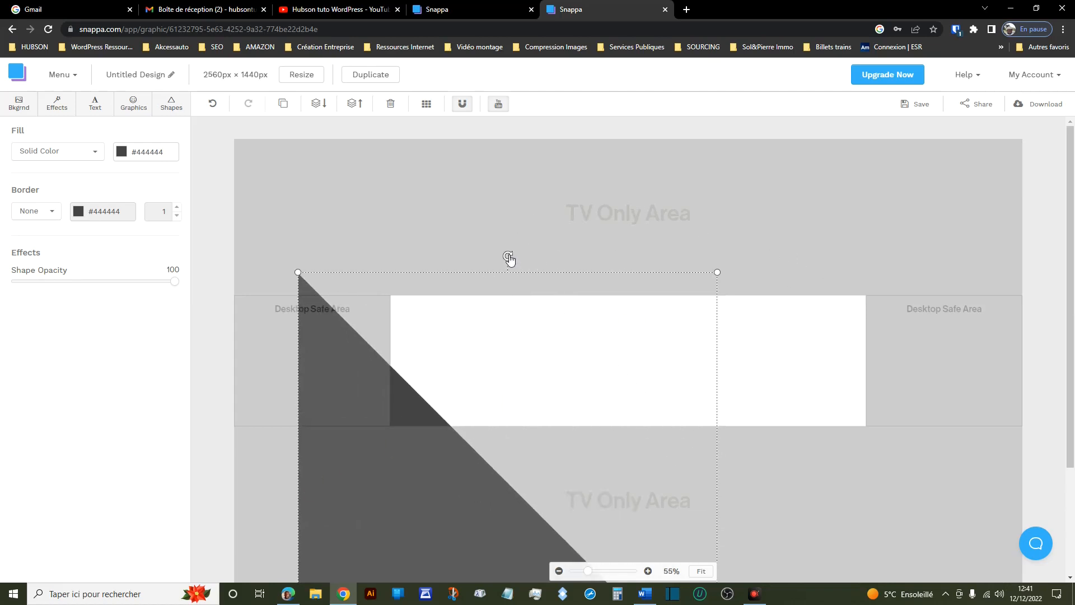
Rotate the triangle 90° clockwise and fit it, further enlarged, into the banner's upper-left corner.
{"action": "left_click_drag", "start_coordinate": [508, 256], "coordinate": [703, 427]}
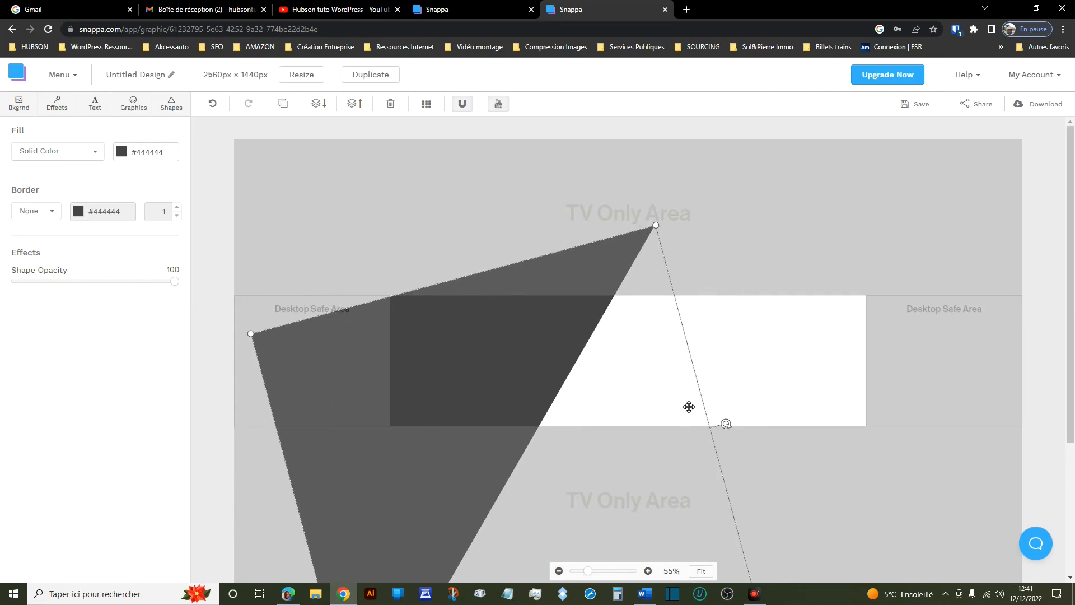
{"action": "key", "text": "ctrl+z"}
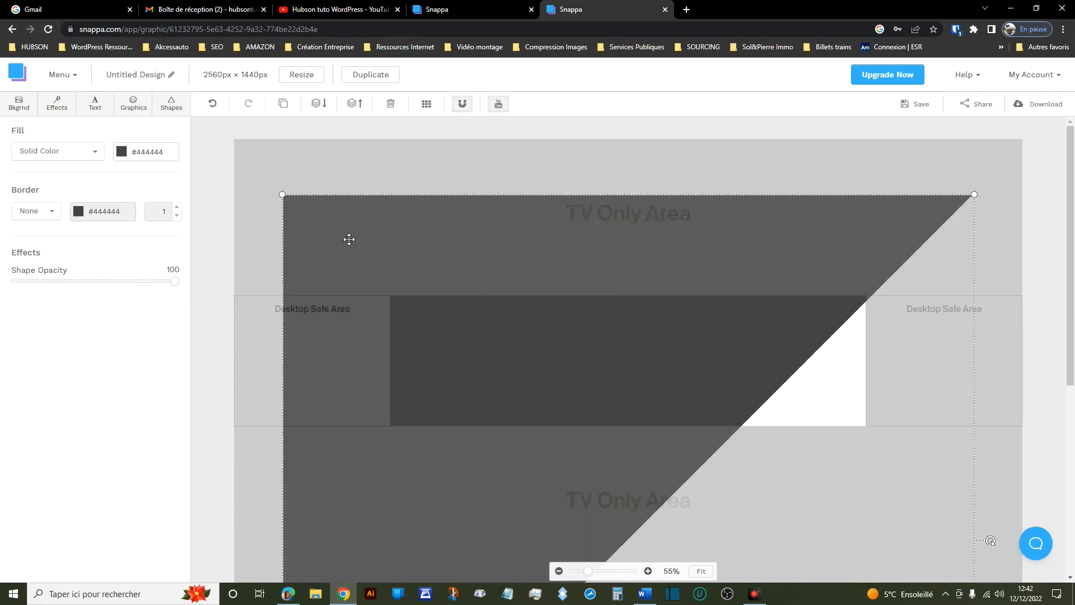
{"action": "left_click_drag", "start_coordinate": [348, 234], "coordinate": [301, 185]}
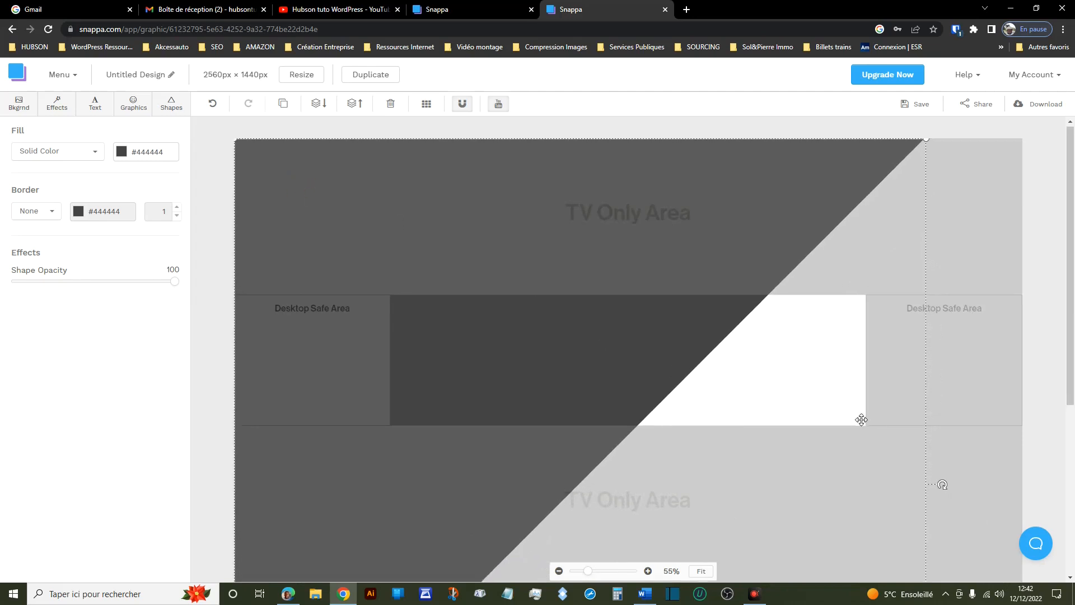
Shift the triangle slightly to the left and set its solid fill to #f1f1e0.
{"action": "scroll", "coordinate": [829, 406], "scroll_direction": "down", "scroll_amount": 2}
{"action": "scroll", "coordinate": [759, 365], "scroll_direction": "up", "scroll_amount": 2}
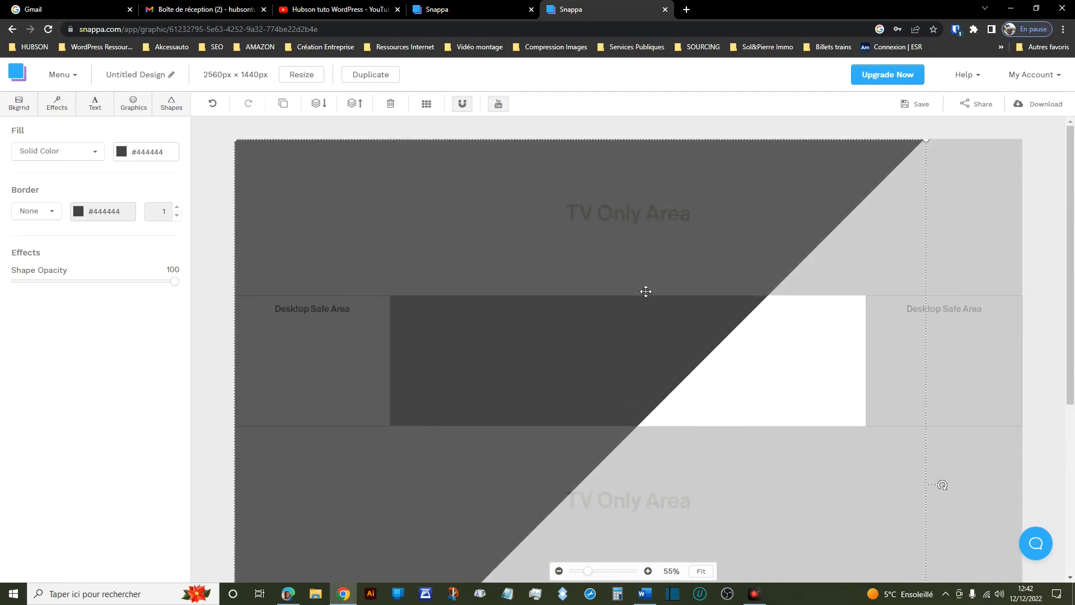
{"action": "left_click_drag", "start_coordinate": [562, 353], "coordinate": [545, 347]}
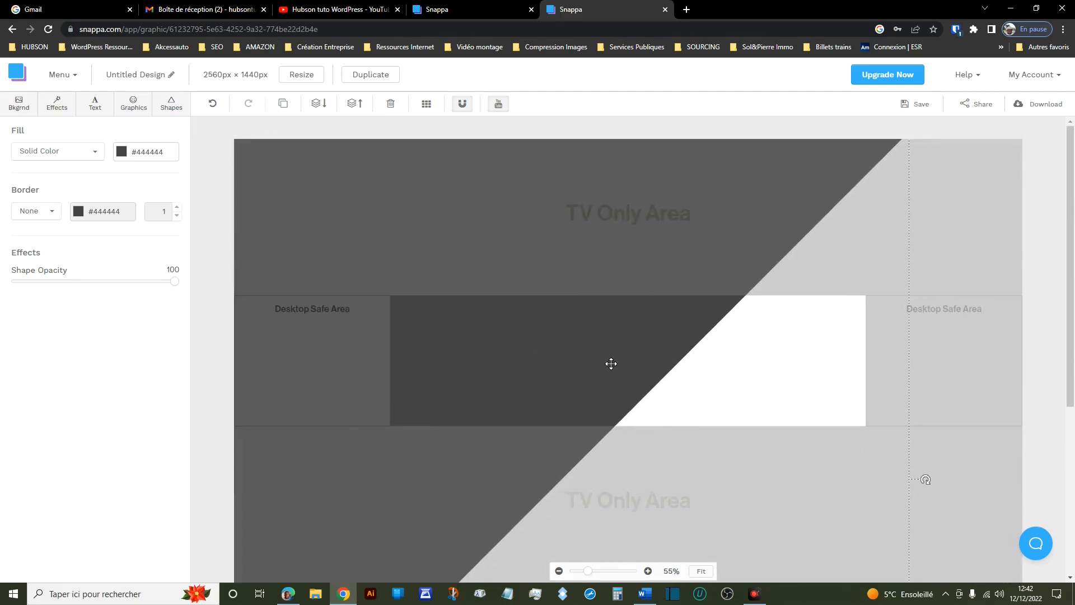
{"action": "scroll", "coordinate": [540, 372], "scroll_direction": "down", "scroll_amount": 1}
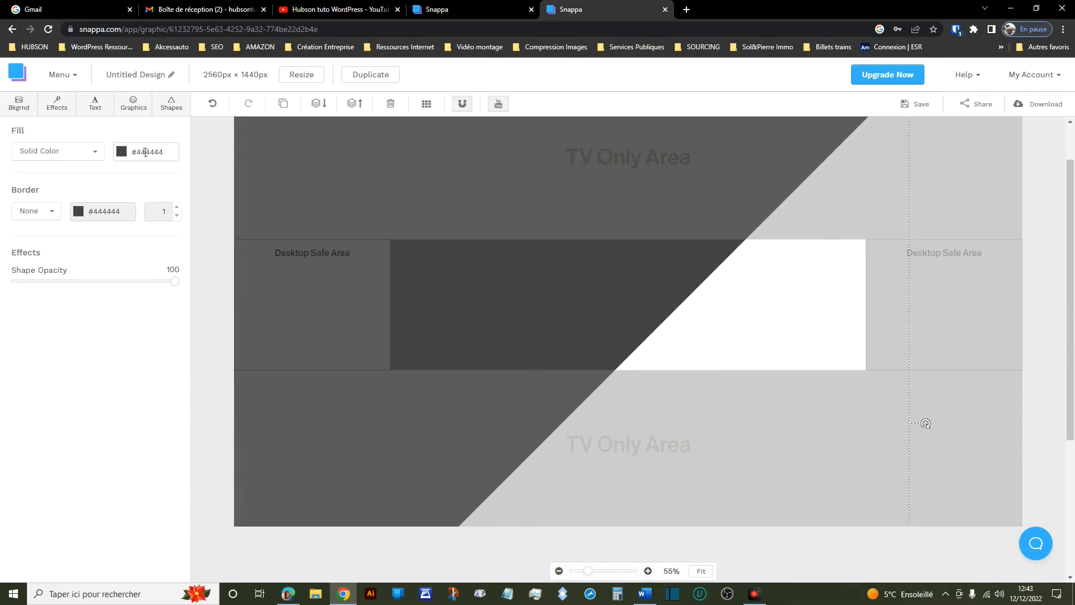
{"action": "left_click_drag", "start_coordinate": [168, 157], "coordinate": [131, 152]}
{"action": "type", "text": "#f1f1e0"}
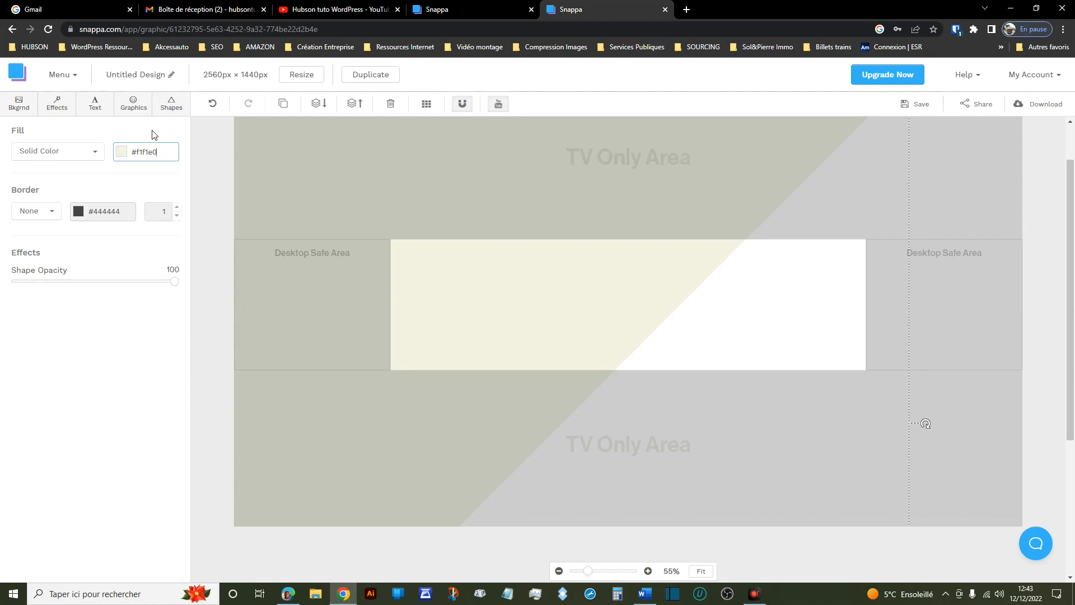
Check the finished WordPress banner, duplicate the cream triangle, and rotate the copy 180° to fill the banner's lower-right corner.
{"action": "left_click", "coordinate": [474, 8]}
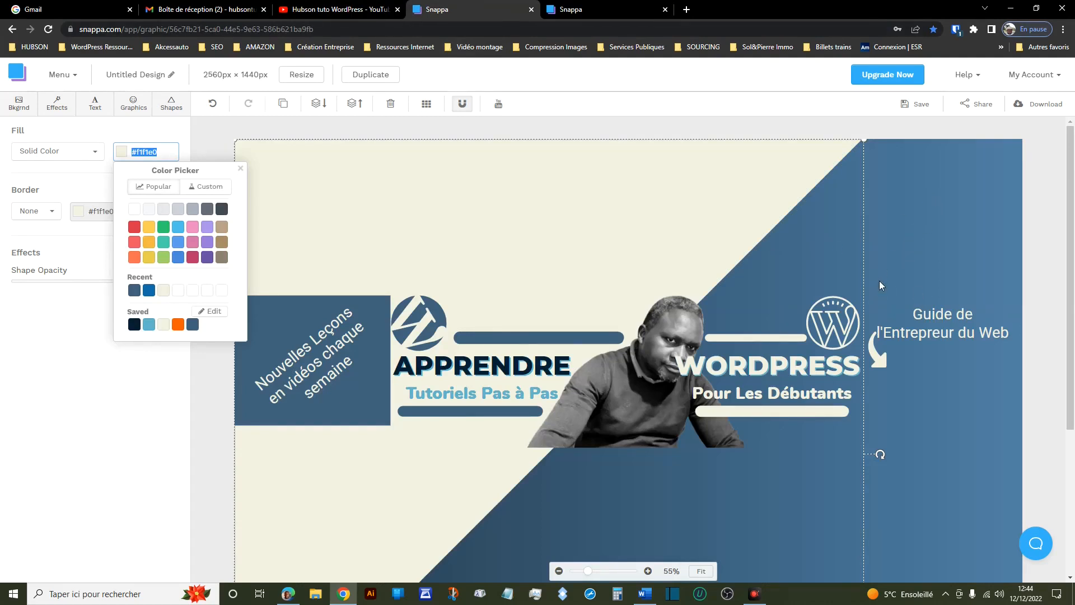
{"action": "key", "text": "ctrl+Tab"}
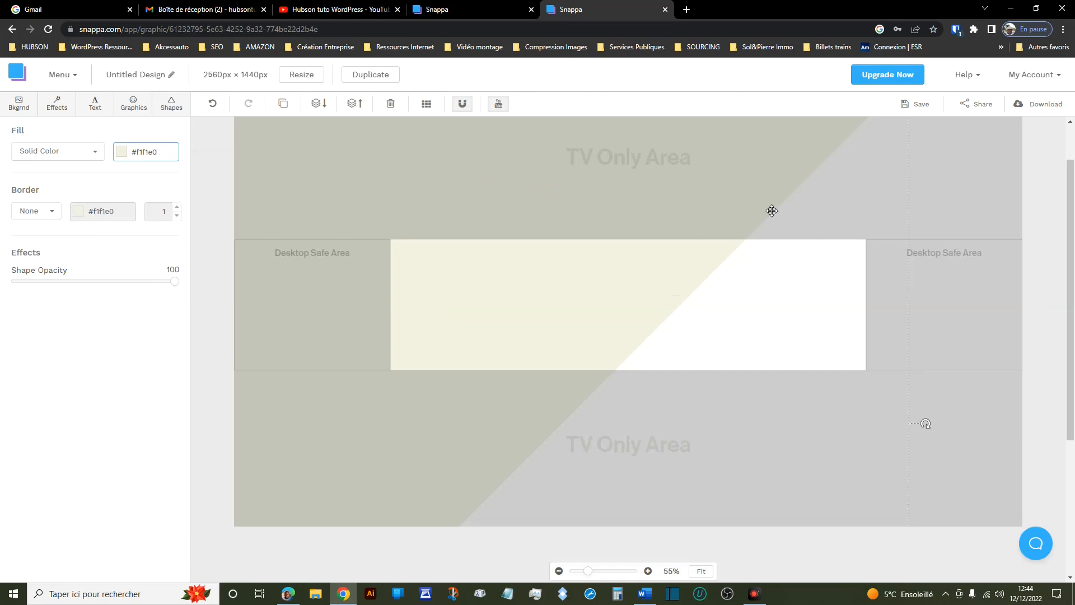
{"action": "left_click", "coordinate": [283, 105]}
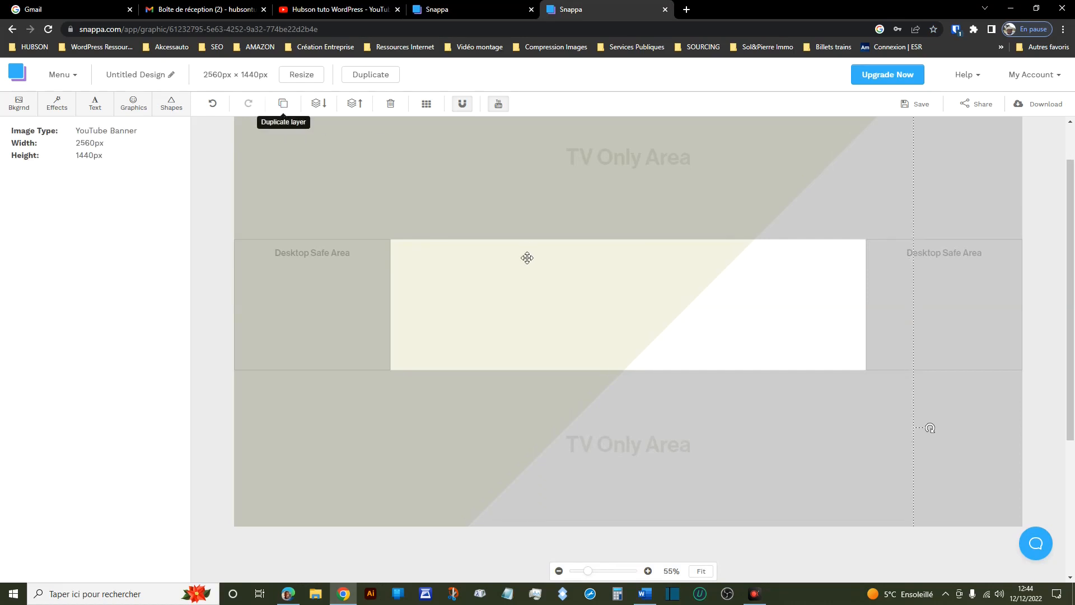
{"action": "mouse_move", "coordinate": [506, 211]}
{"action": "left_mouse_down"}
{"action": "mouse_move", "coordinate": [686, 317]}
{"action": "mouse_move", "coordinate": [726, 362]}
{"action": "mouse_move", "coordinate": [513, 199]}
{"action": "left_mouse_up"}
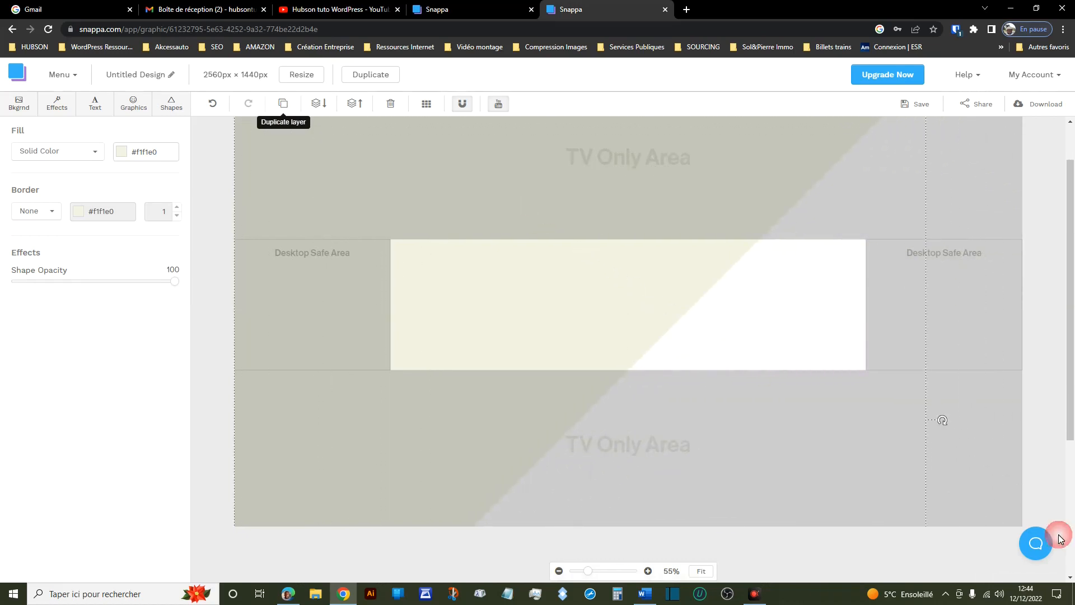
{"action": "left_click_drag", "start_coordinate": [943, 421], "coordinate": [867, 412]}
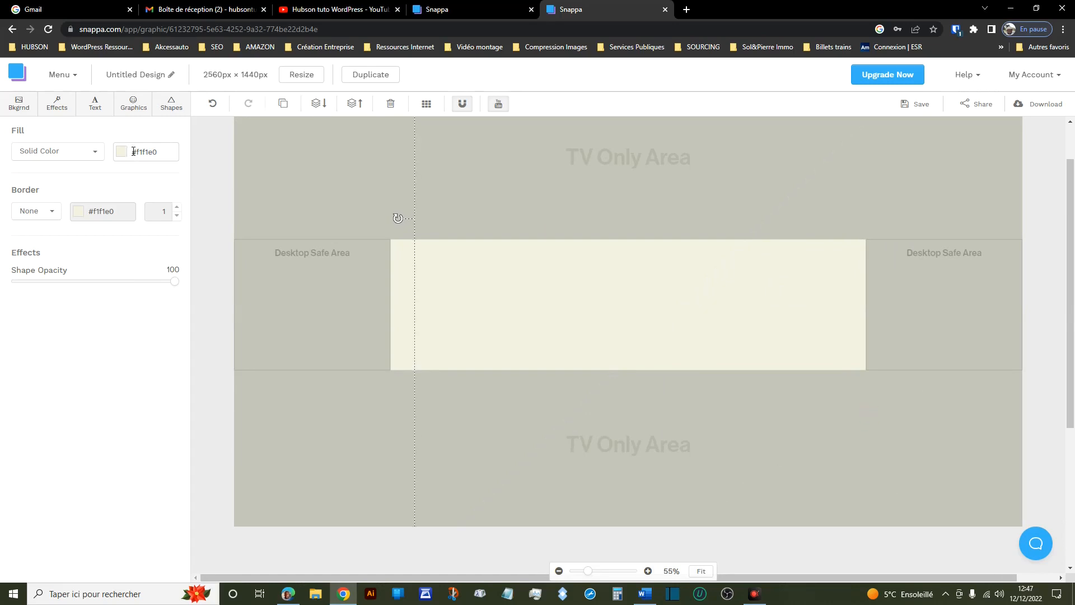
Add the blue #40627c to the saved colors and save the palette.
{"action": "left_click", "coordinate": [133, 151]}
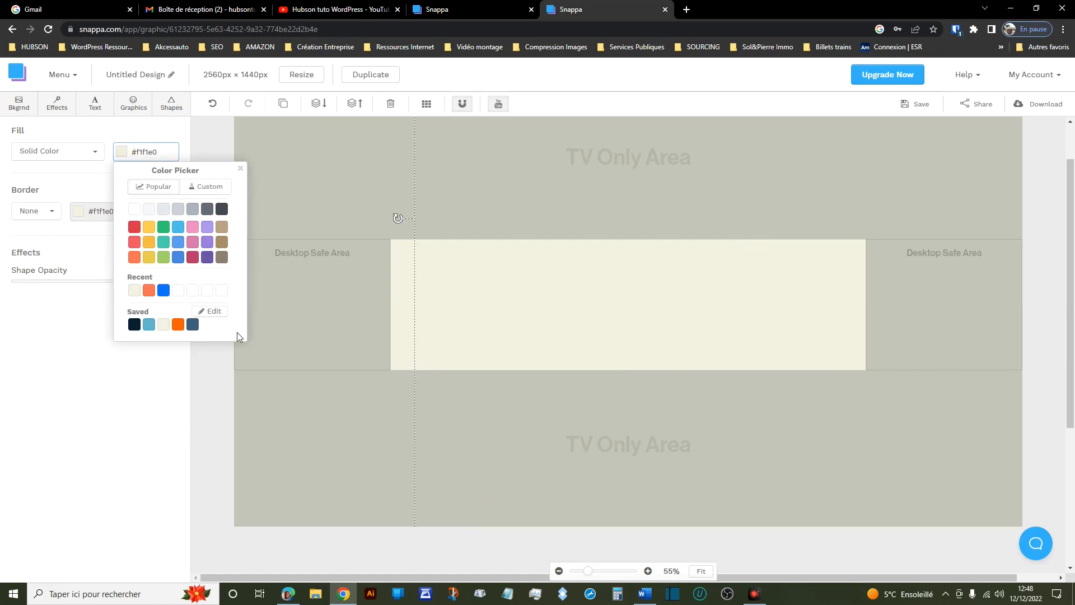
{"action": "left_click", "coordinate": [216, 317]}
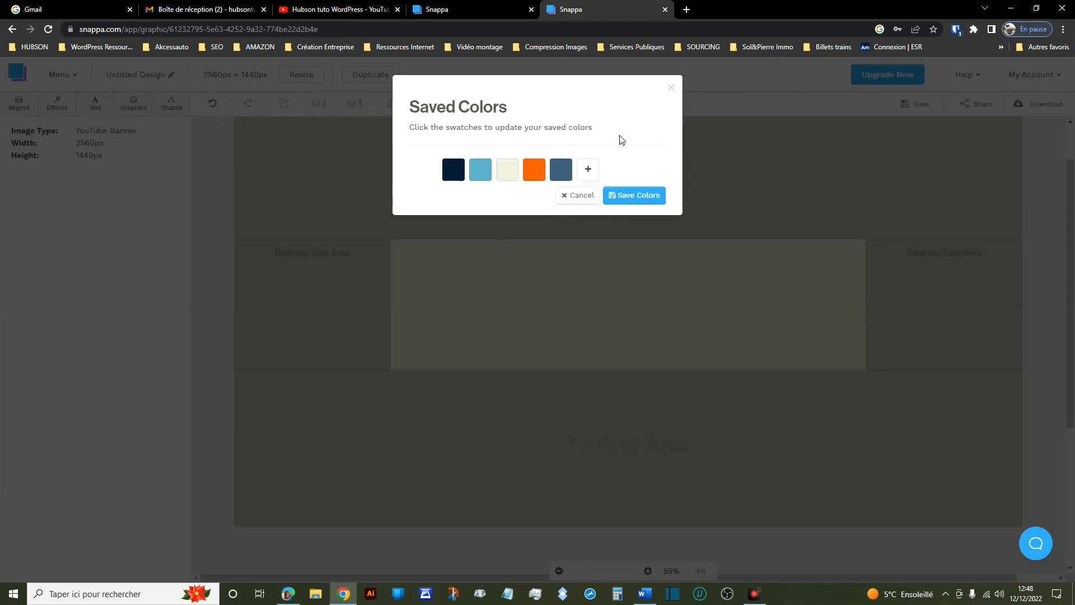
{"action": "left_click", "coordinate": [588, 169]}
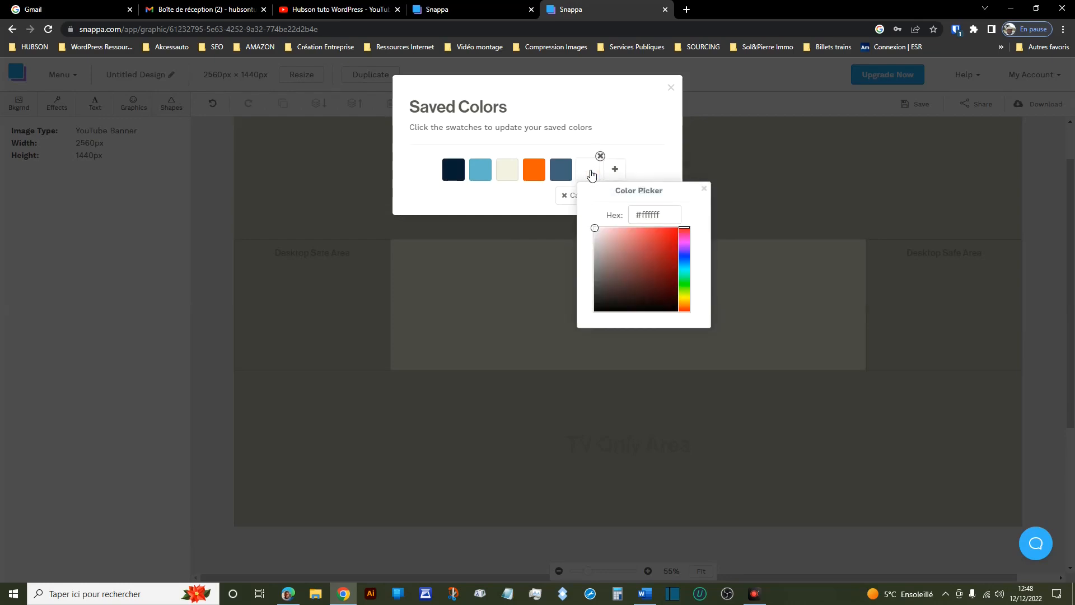
{"action": "left_click_drag", "start_coordinate": [638, 217], "coordinate": [664, 216]}
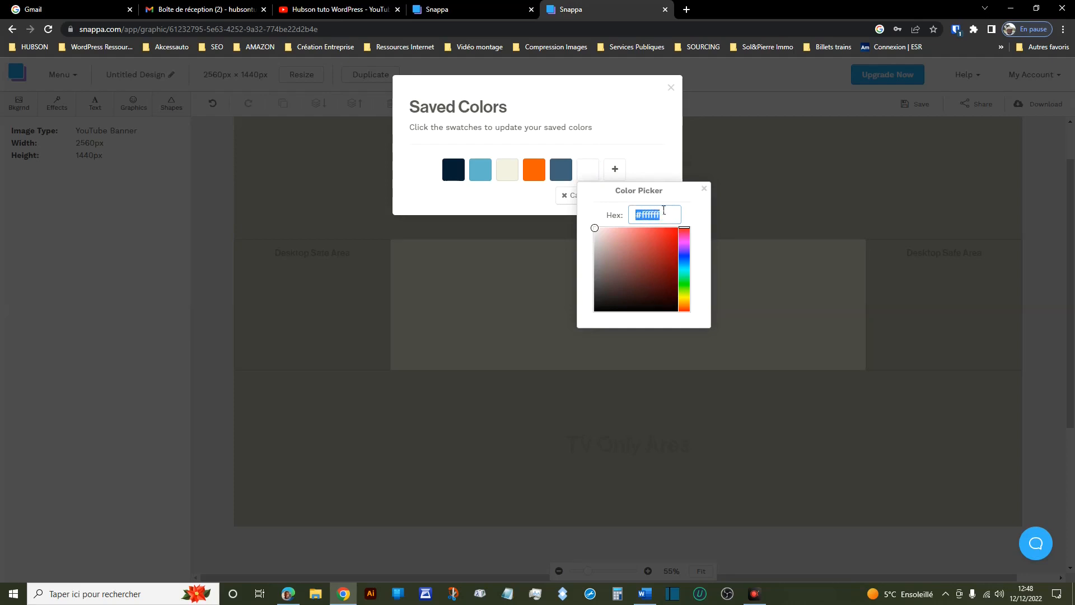
{"action": "type", "text": "#40627c"}
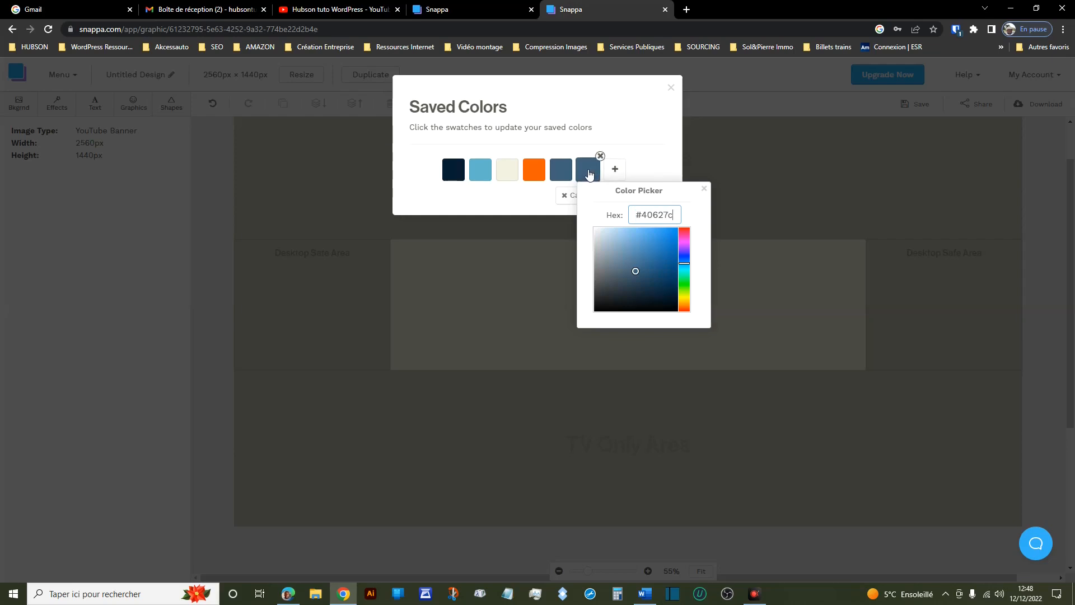
{"action": "left_click", "coordinate": [705, 189]}
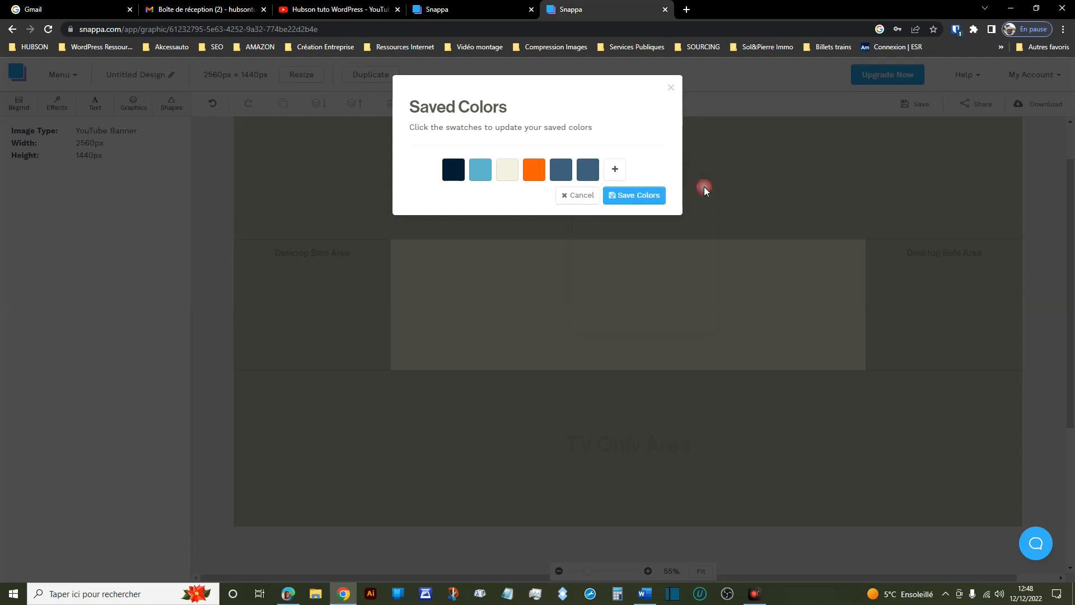
{"action": "left_click", "coordinate": [641, 196]}
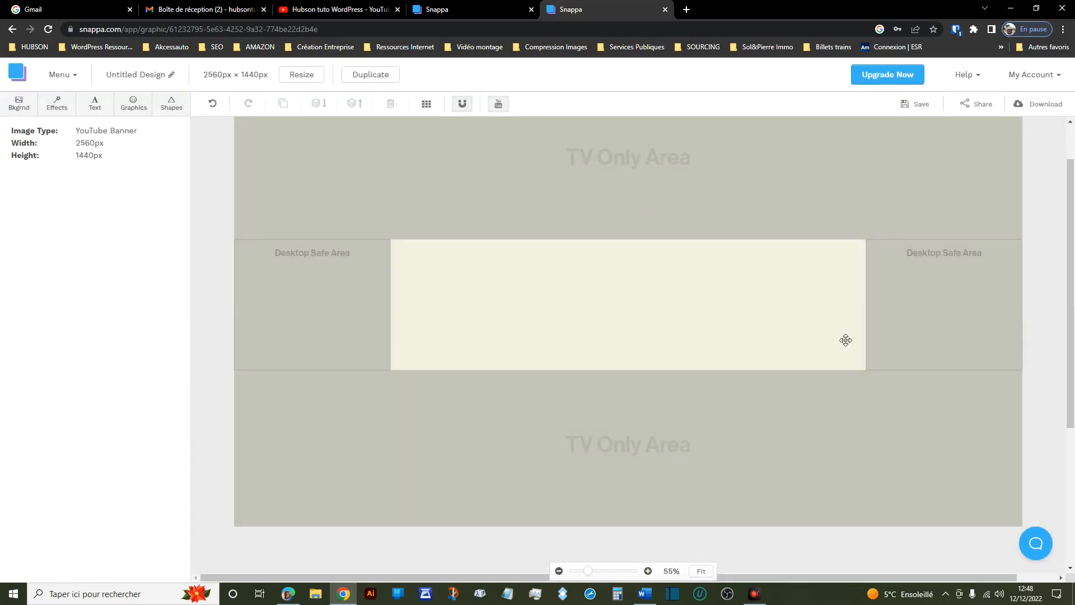
Fill the lower-right triangle with the saved blue #40627c and shift it left over the cream triangle.
{"action": "left_click", "coordinate": [907, 342]}
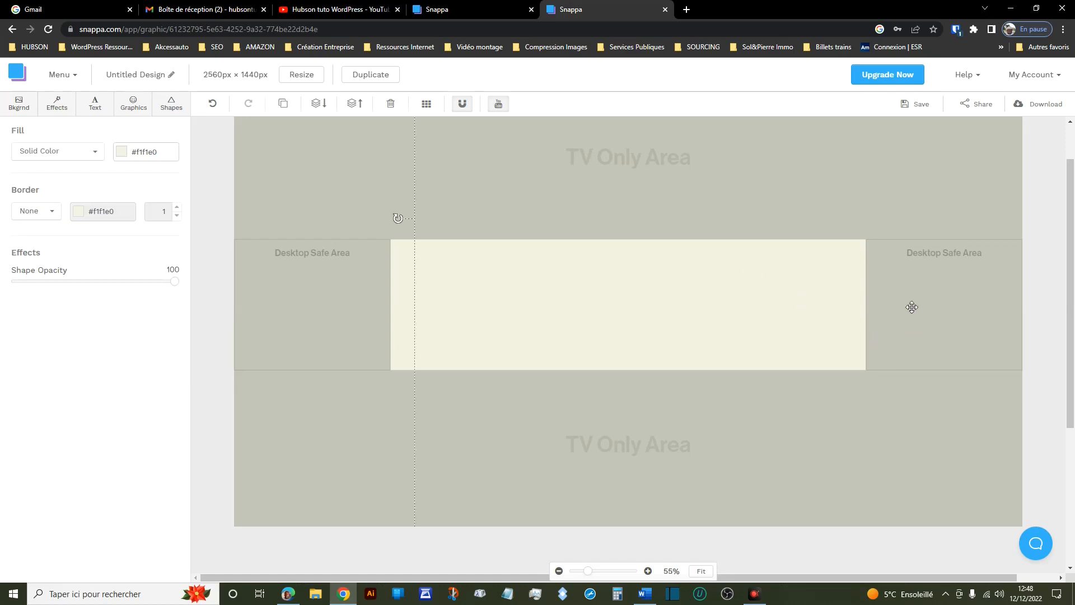
{"action": "left_click", "coordinate": [166, 150]}
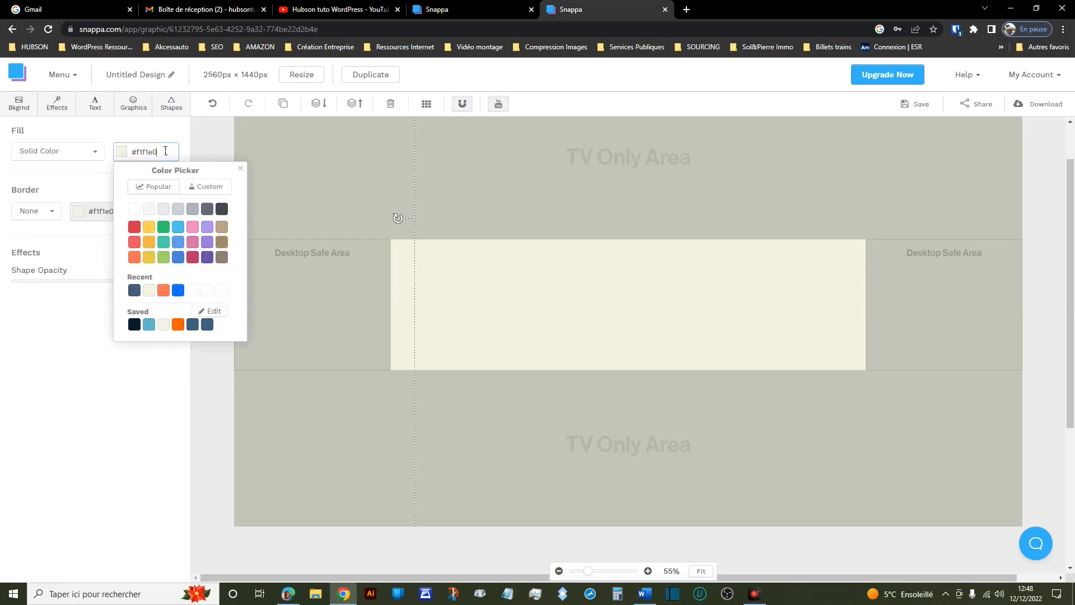
{"action": "left_click", "coordinate": [208, 325]}
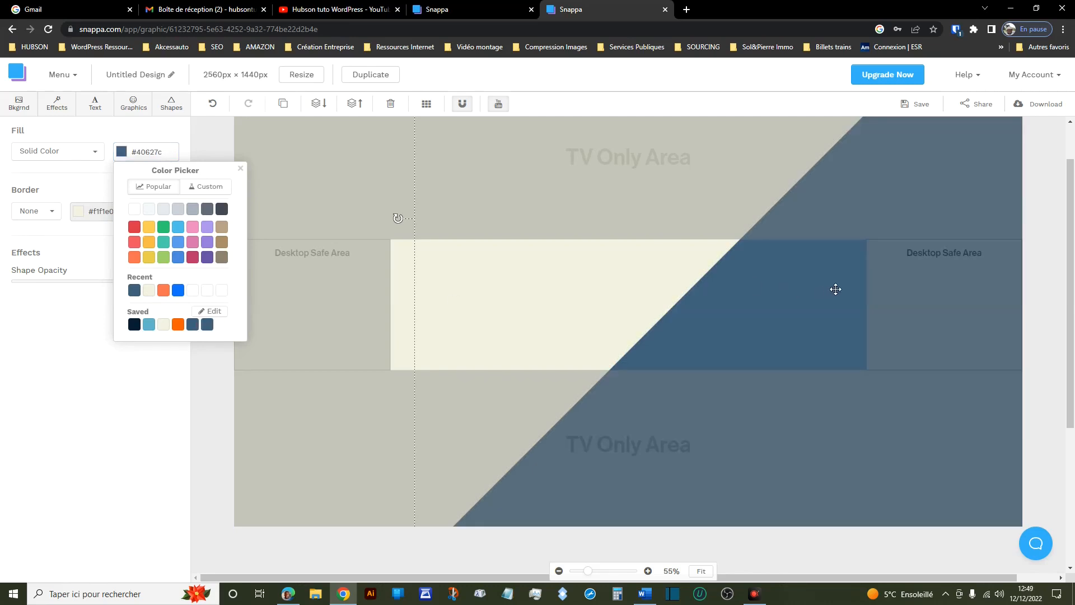
{"action": "left_click_drag", "start_coordinate": [832, 307], "coordinate": [793, 298]}
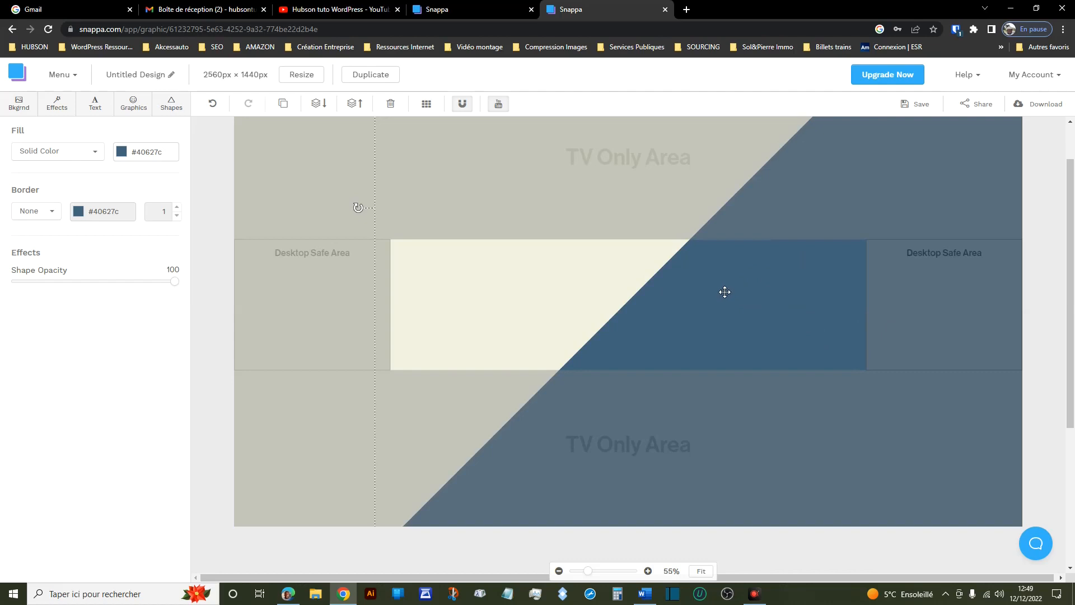
{"action": "scroll", "coordinate": [588, 280], "scroll_direction": "up", "scroll_amount": 1}
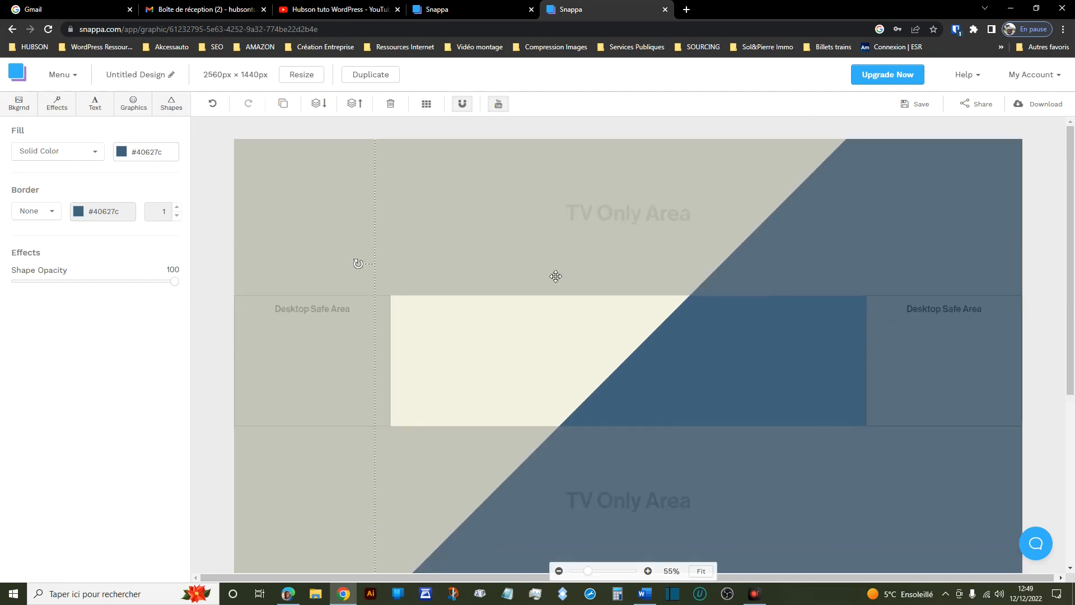
Preview the two-tone background without the safe zone overlay and compare it with the finished WordPress banner.
{"action": "left_click", "coordinate": [499, 105]}
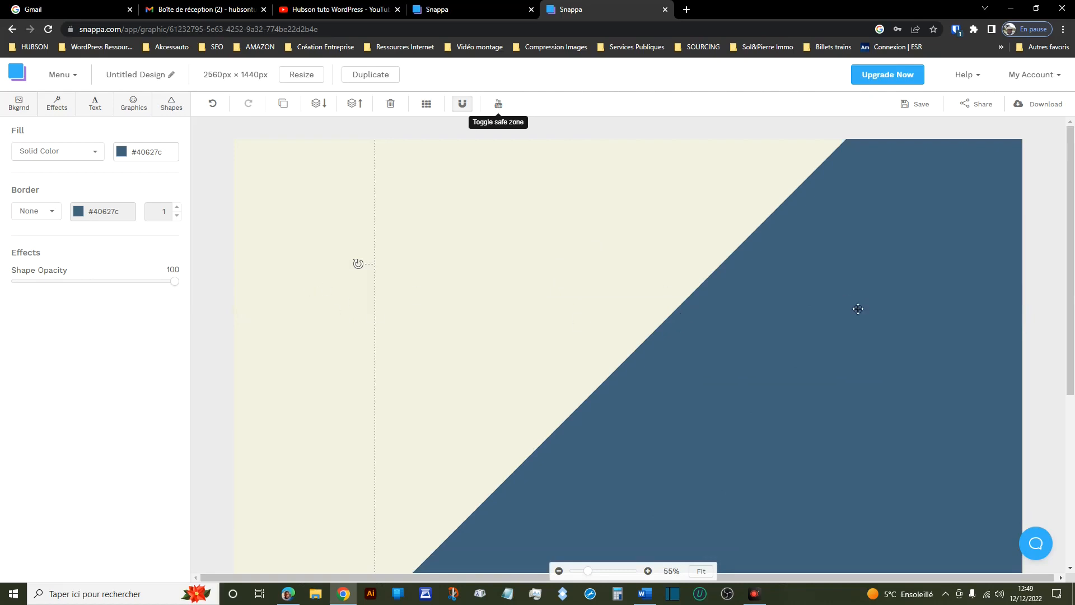
{"action": "left_click", "coordinate": [479, 9]}
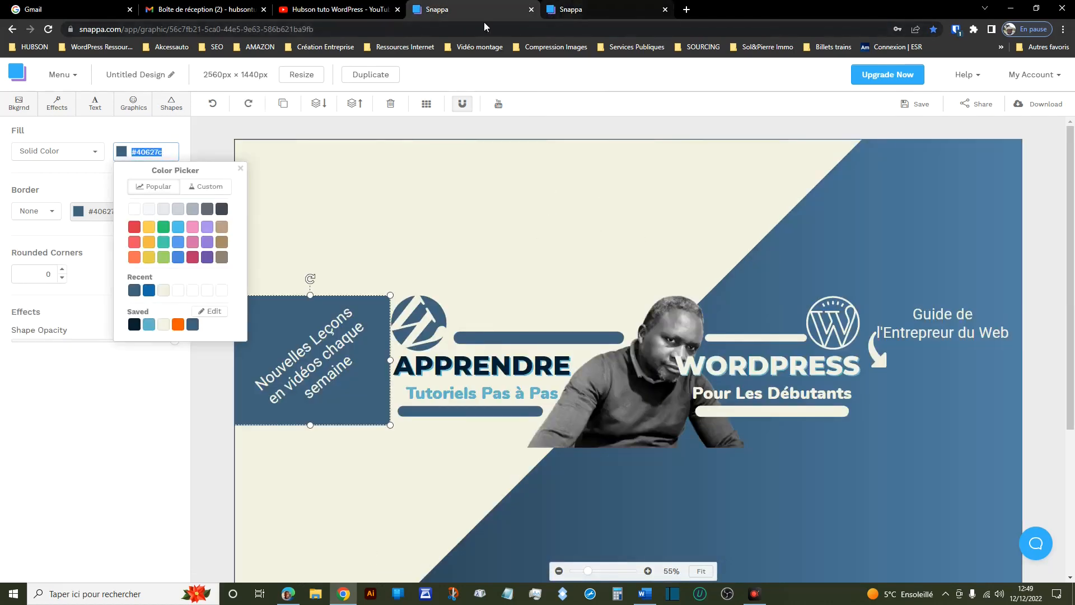
{"action": "left_click", "coordinate": [576, 13]}
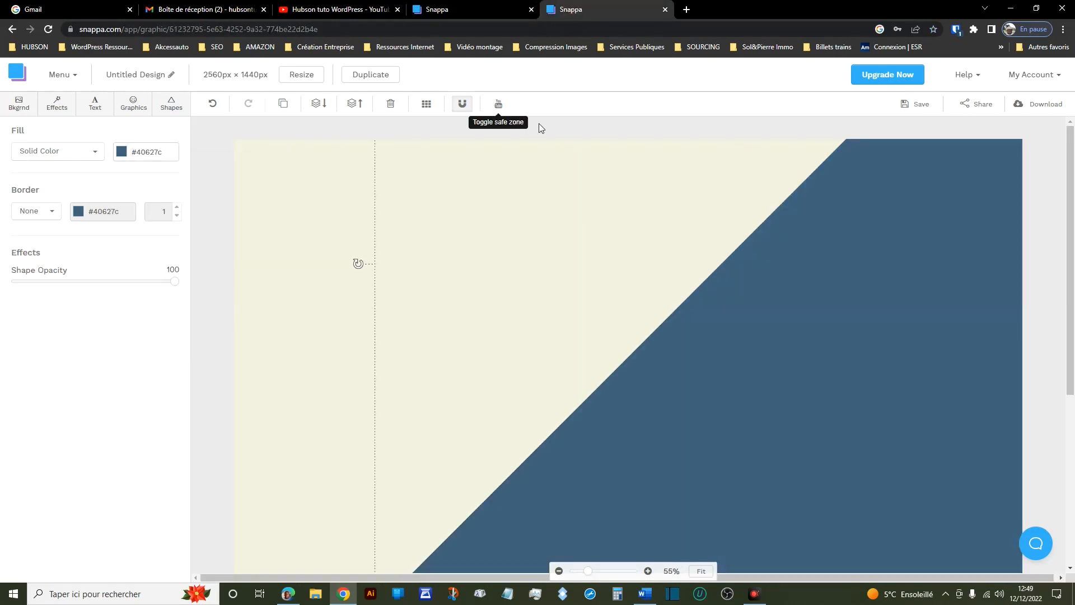
{"action": "left_click", "coordinate": [499, 106]}
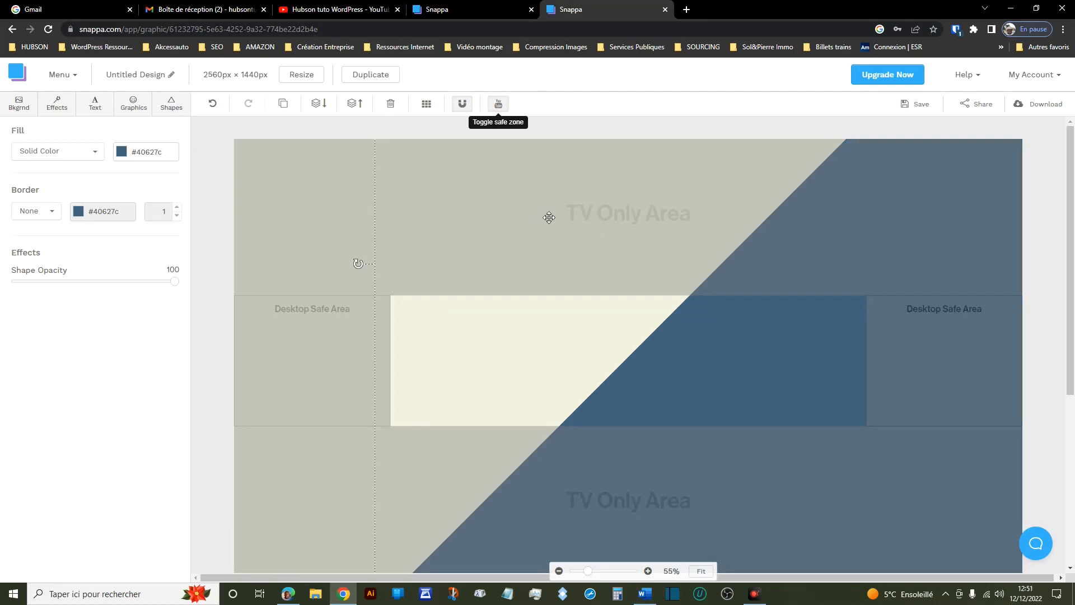
{"action": "left_click", "coordinate": [472, 15]}
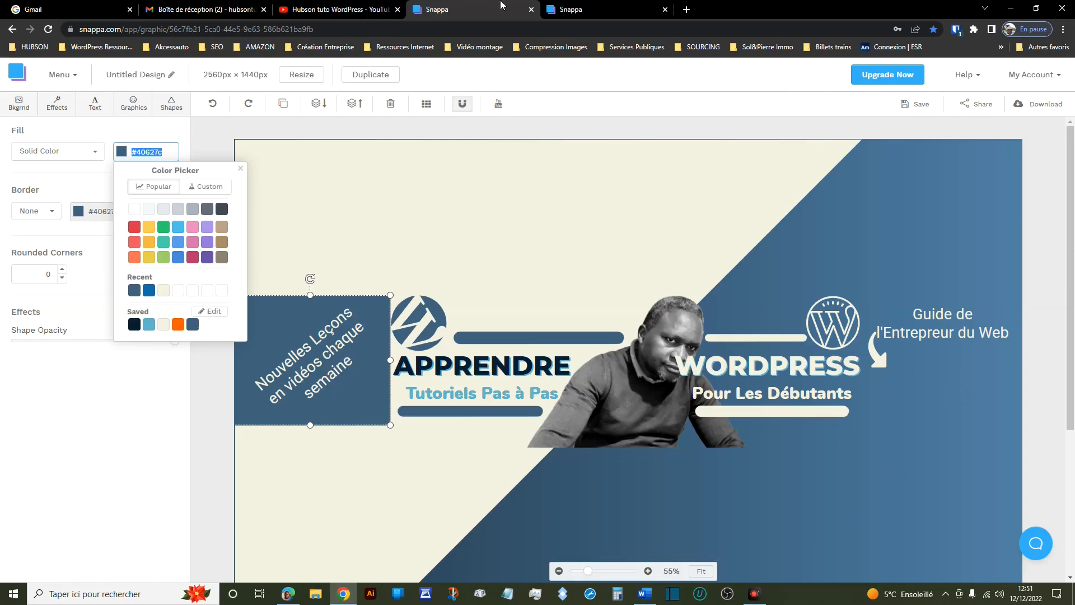
{"action": "left_click", "coordinate": [600, 9]}
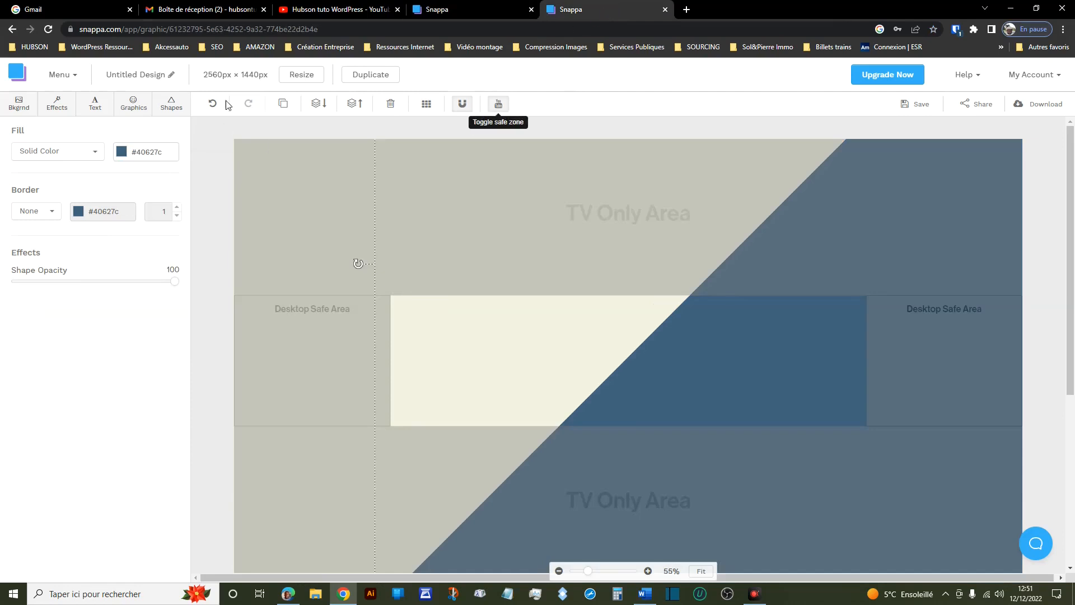
Add a solid square and resize it to cover exactly the desktop safe area on the banner's left side.
{"action": "left_click", "coordinate": [172, 107]}
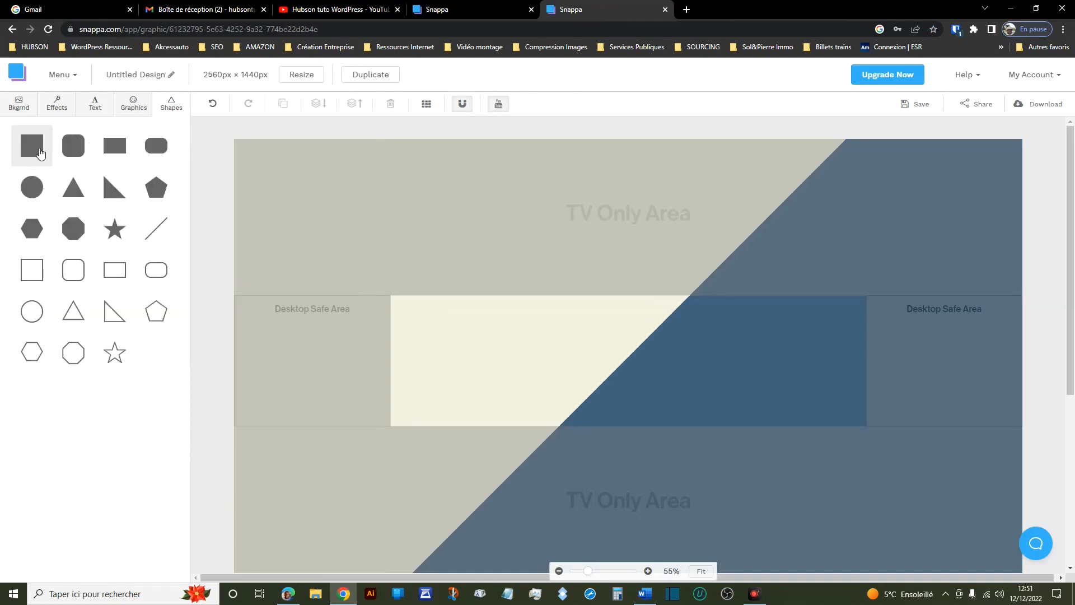
{"action": "left_click", "coordinate": [39, 151]}
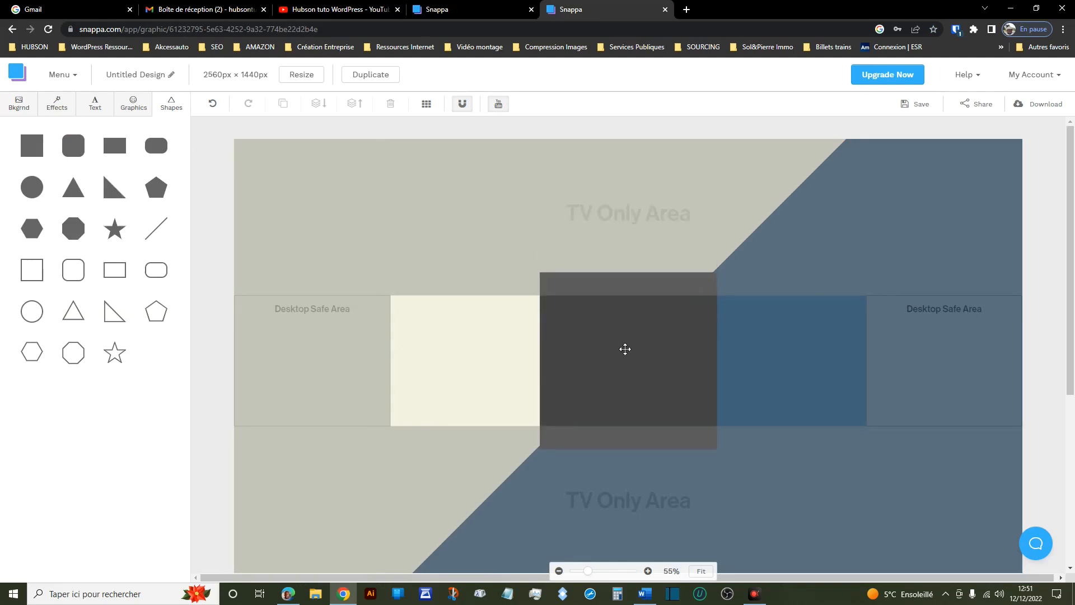
{"action": "left_click_drag", "start_coordinate": [624, 347], "coordinate": [312, 368]}
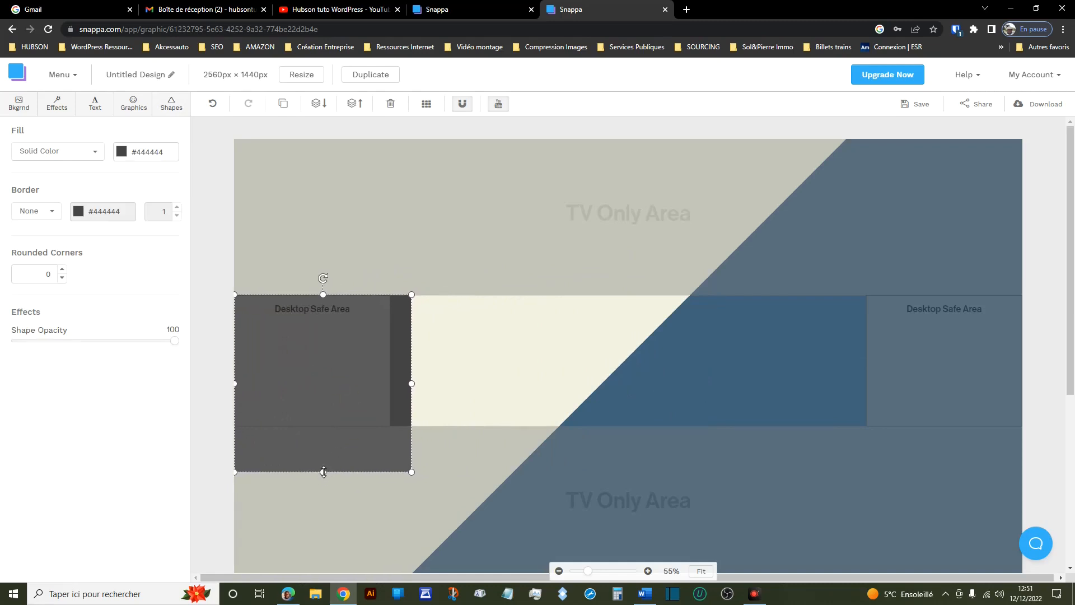
{"action": "left_click_drag", "start_coordinate": [323, 473], "coordinate": [328, 425]}
{"action": "left_click", "coordinate": [446, 382]}
{"action": "left_click_drag", "start_coordinate": [412, 360], "coordinate": [391, 359]}
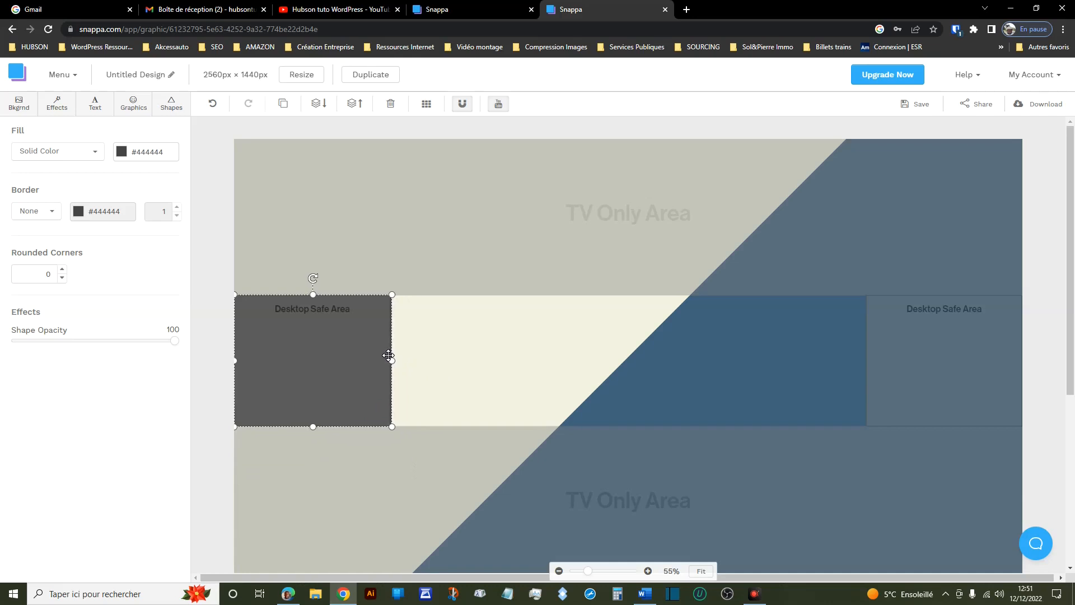
{"action": "left_click", "coordinate": [389, 355]}
Fill the square with the saved blue #40627c and check it with the safe zone hidden, leaving the safe zone shown.
{"action": "left_click", "coordinate": [143, 152]}
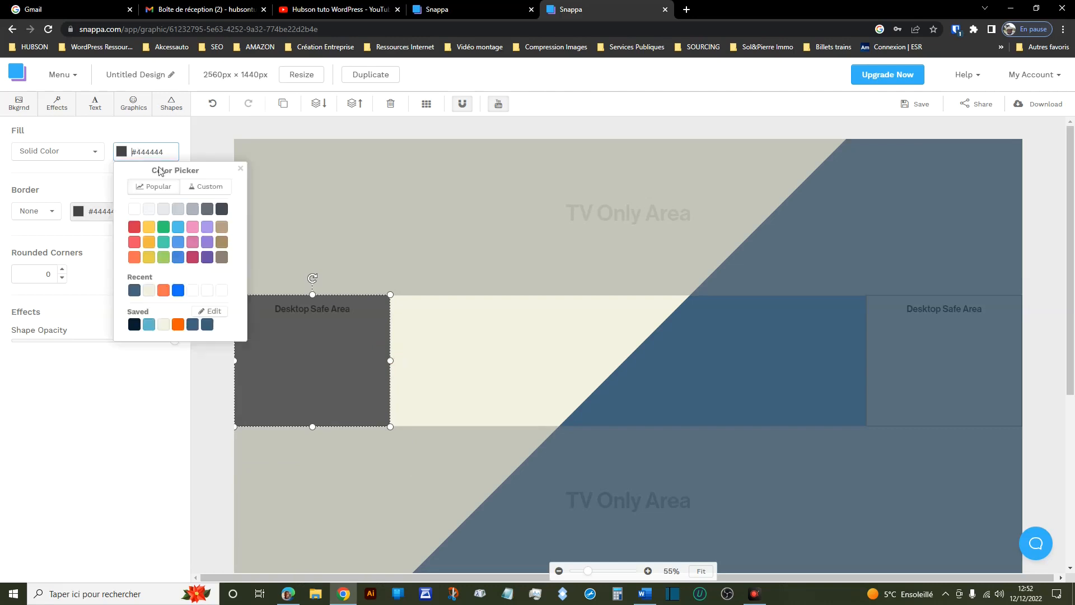
{"action": "left_click", "coordinate": [207, 326]}
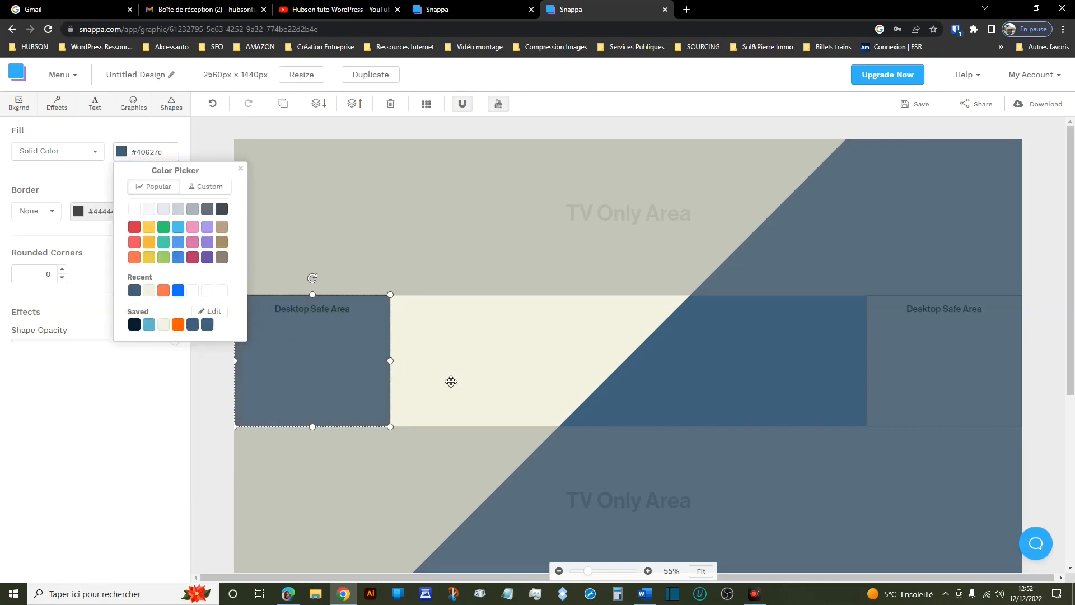
{"action": "left_click", "coordinate": [499, 104]}
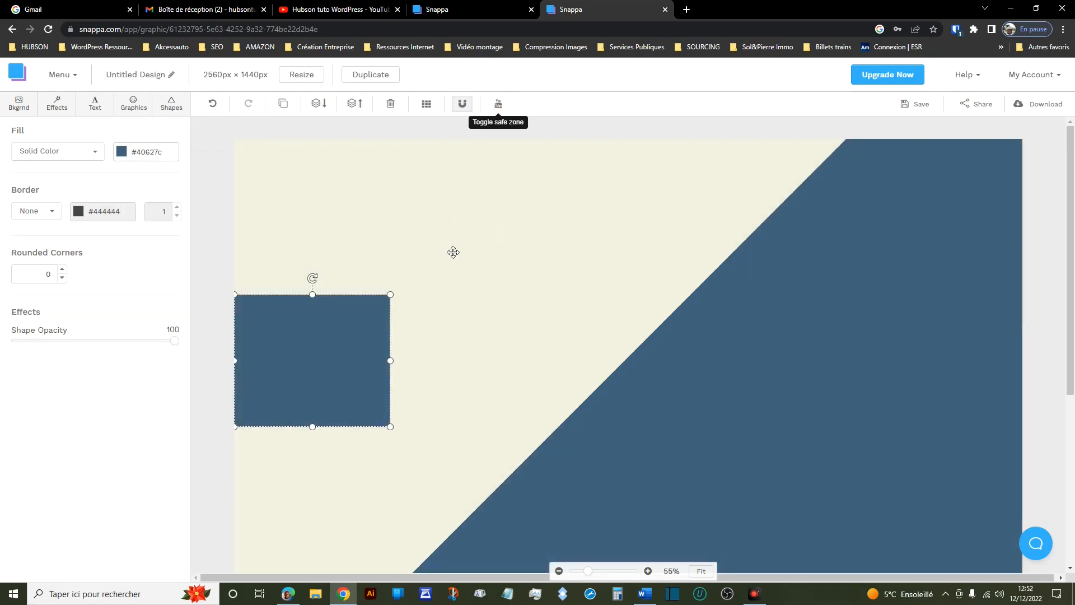
{"action": "left_click", "coordinate": [498, 104]}
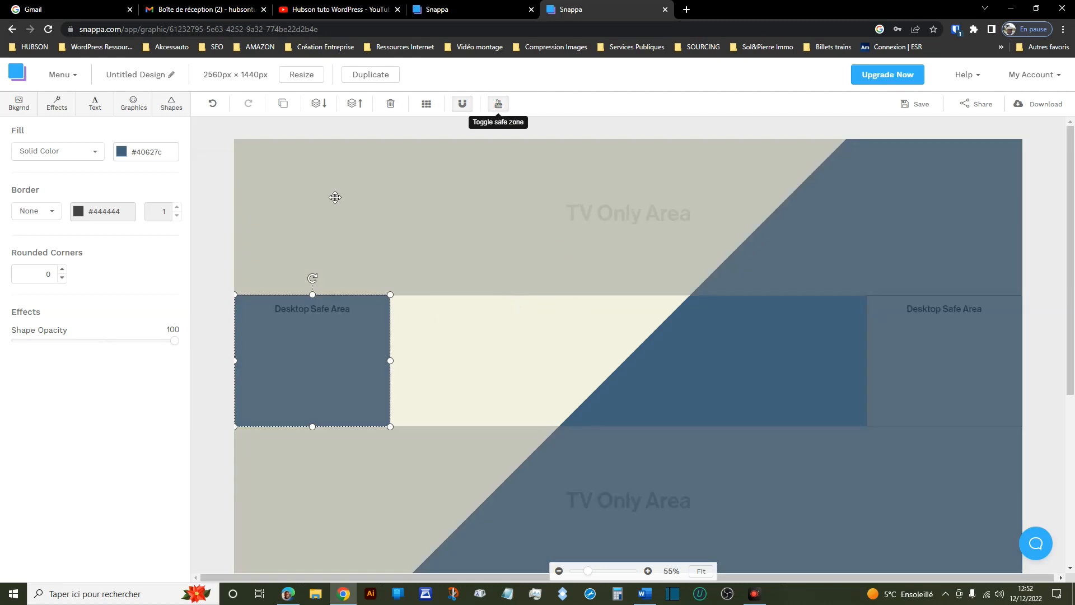
Check the finished WordPress banner for reference and add the uploaded black-and-white portrait to the new design.
{"action": "left_click", "coordinate": [447, 15]}
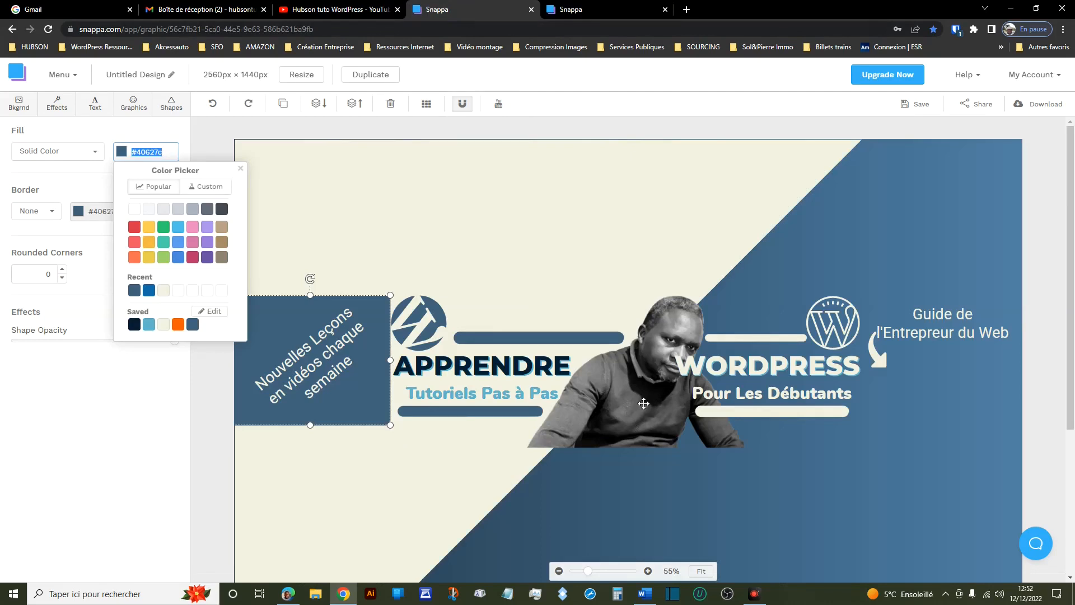
{"action": "left_click", "coordinate": [560, 15]}
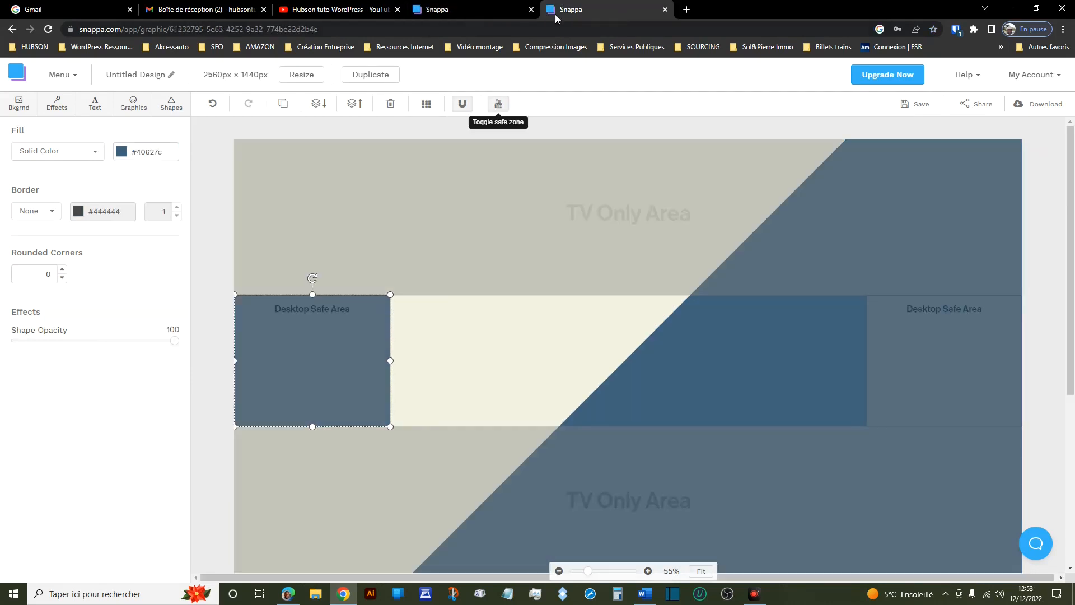
{"action": "left_click", "coordinate": [134, 104]}
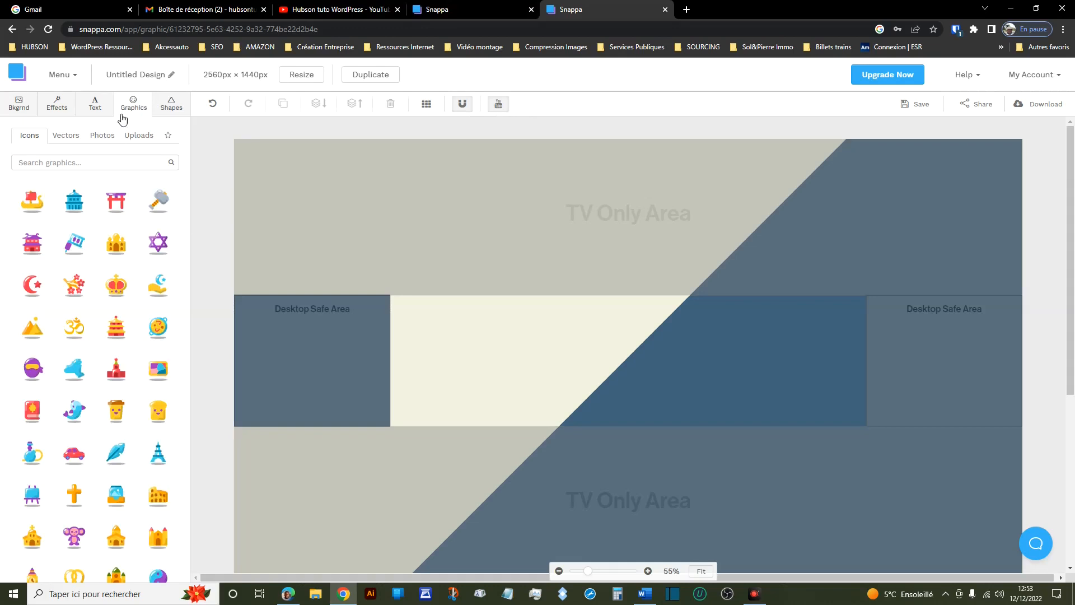
{"action": "left_click", "coordinate": [140, 137]}
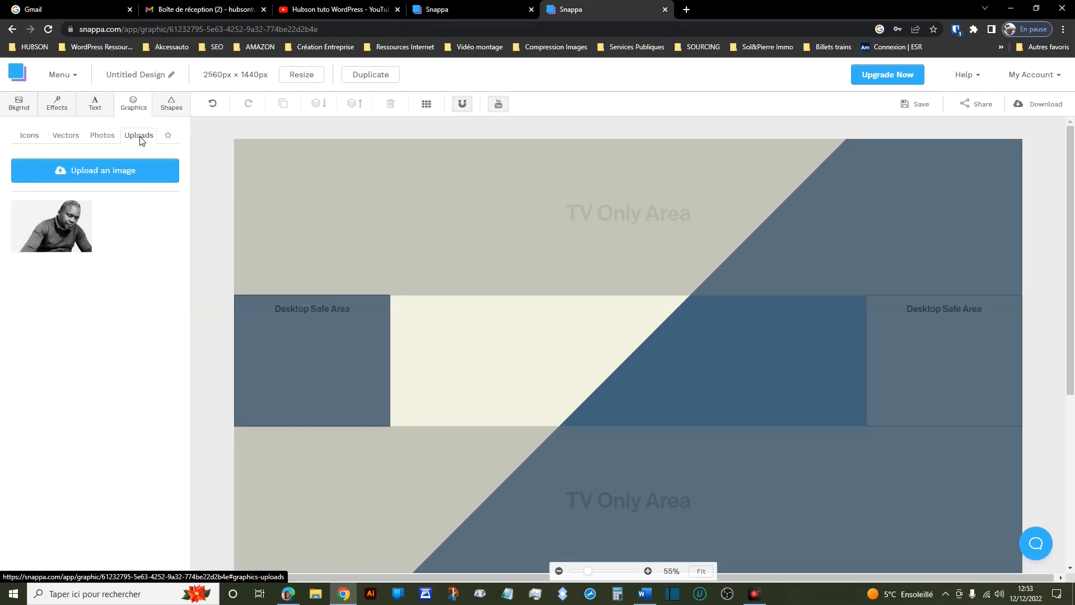
{"action": "mouse_move", "coordinate": [76, 215]}
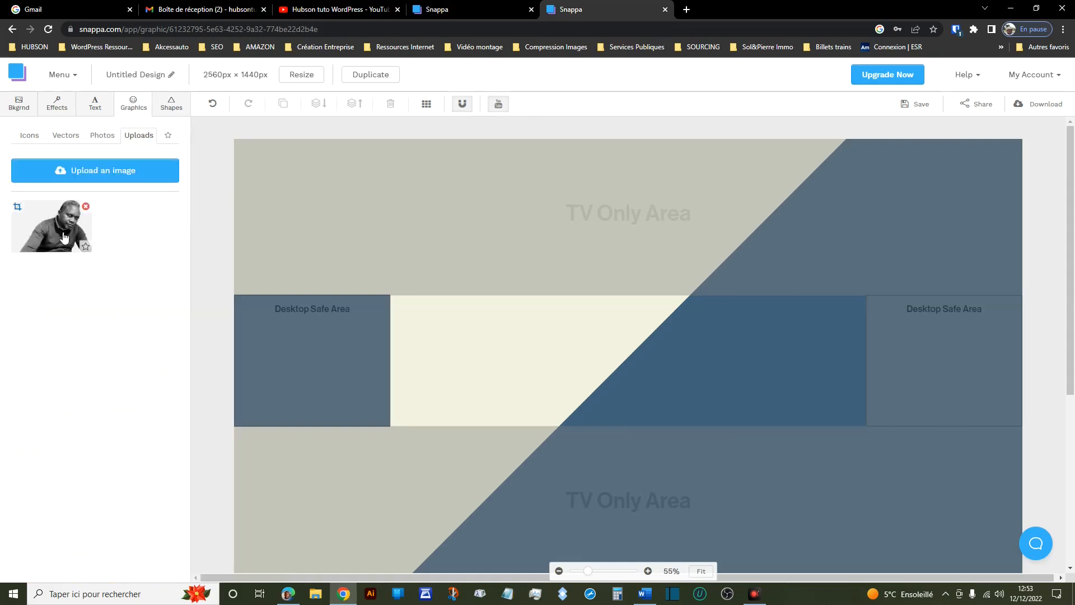
{"action": "left_click", "coordinate": [64, 237]}
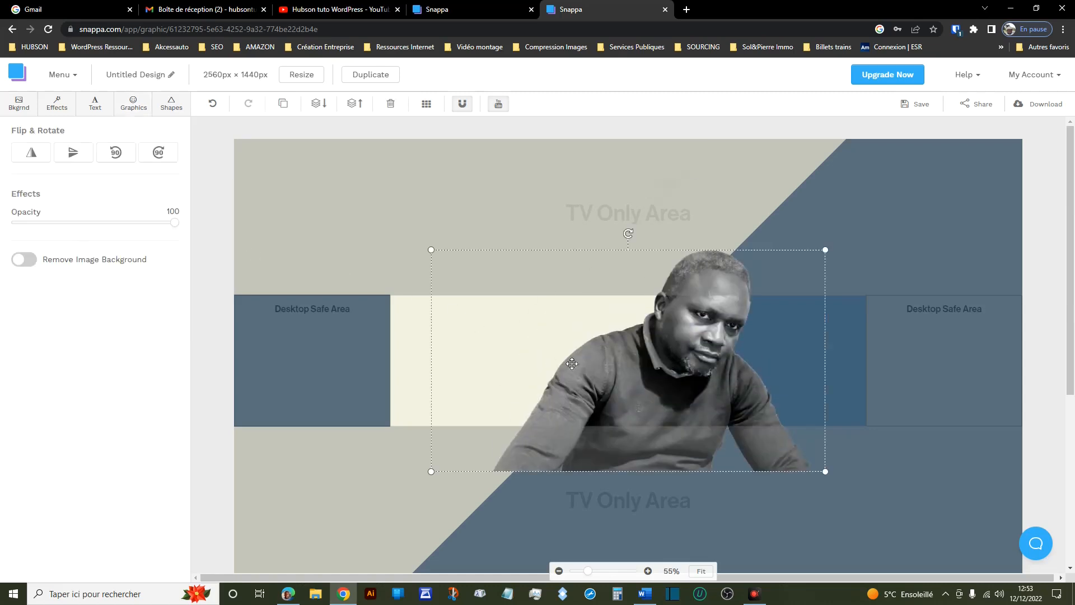
Shrink the portrait and position it over the diagonal, with the head just below the upper edge of the central safe area.
{"action": "left_click_drag", "start_coordinate": [685, 390], "coordinate": [634, 429]}
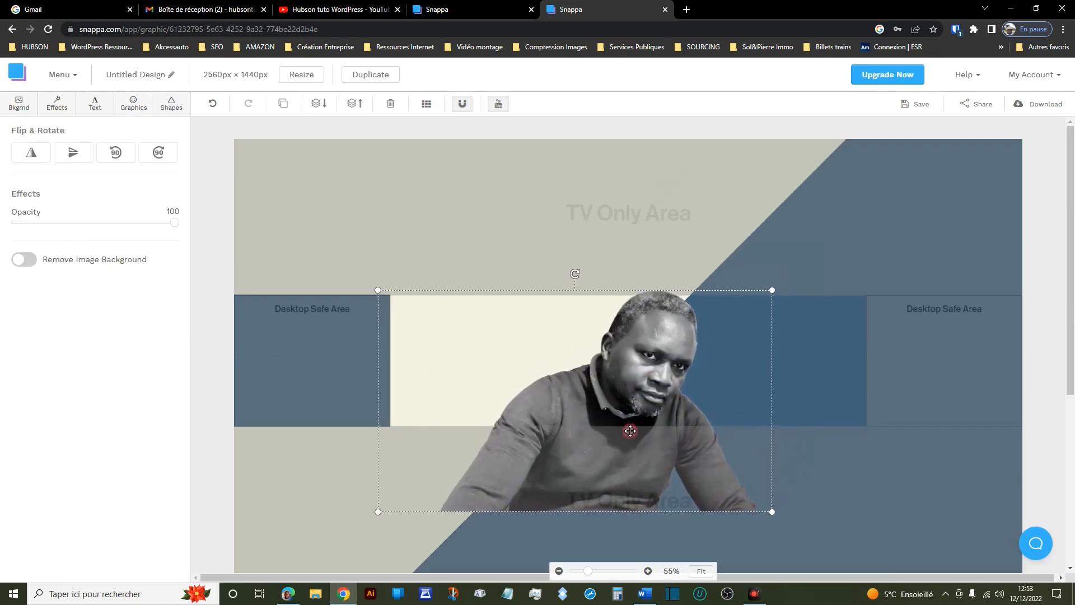
{"action": "left_click_drag", "start_coordinate": [378, 512], "coordinate": [442, 456]}
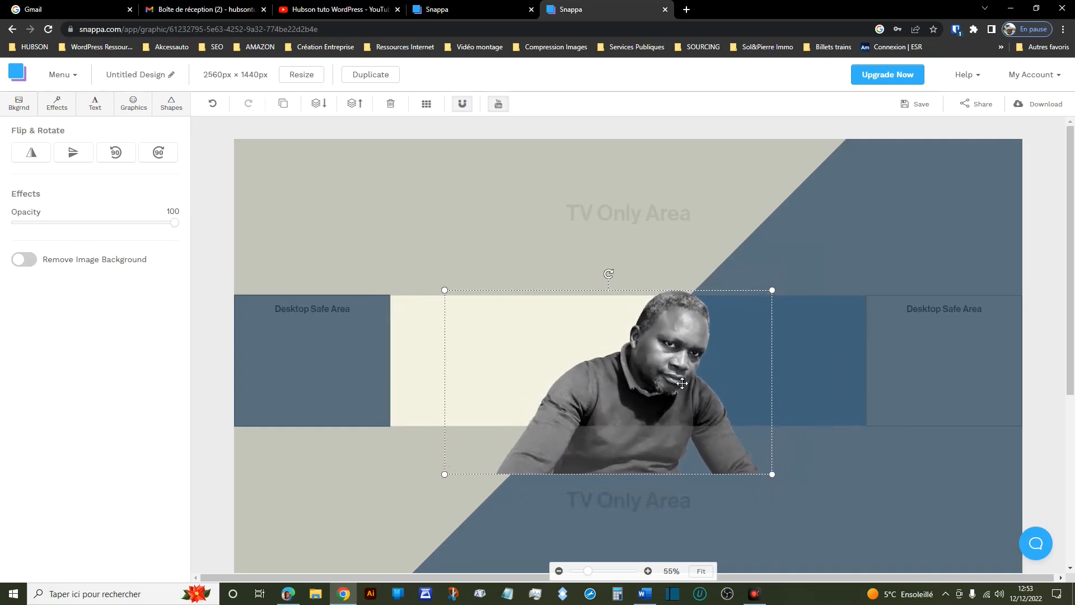
{"action": "mouse_move", "coordinate": [672, 382]}
{"action": "left_mouse_down"}
{"action": "mouse_move", "coordinate": [650, 392]}
{"action": "mouse_move", "coordinate": [661, 386]}
{"action": "left_mouse_up"}
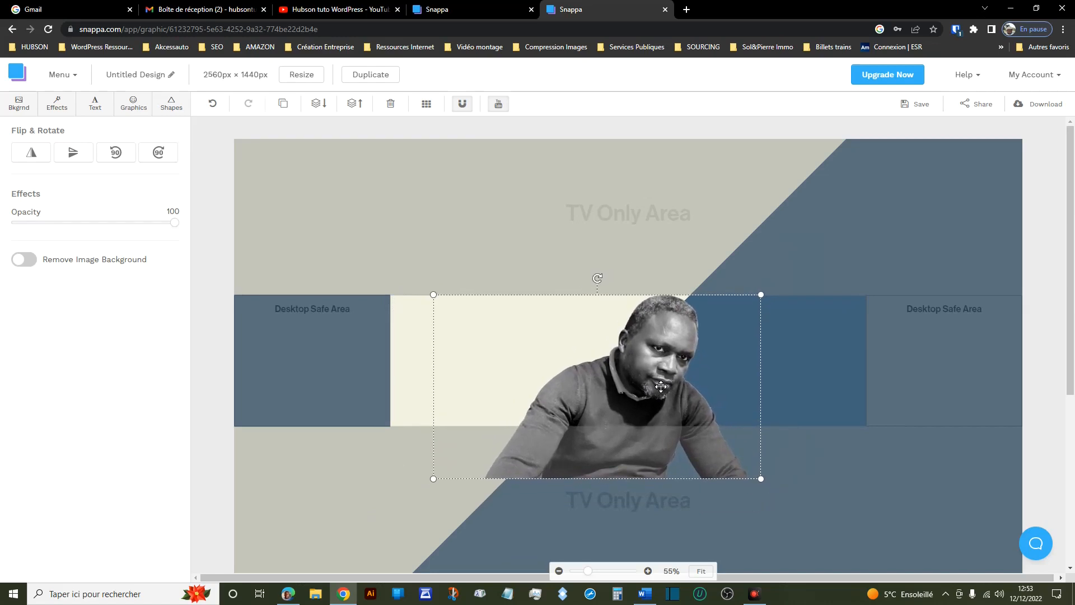
{"action": "left_click_drag", "start_coordinate": [435, 478], "coordinate": [491, 445]}
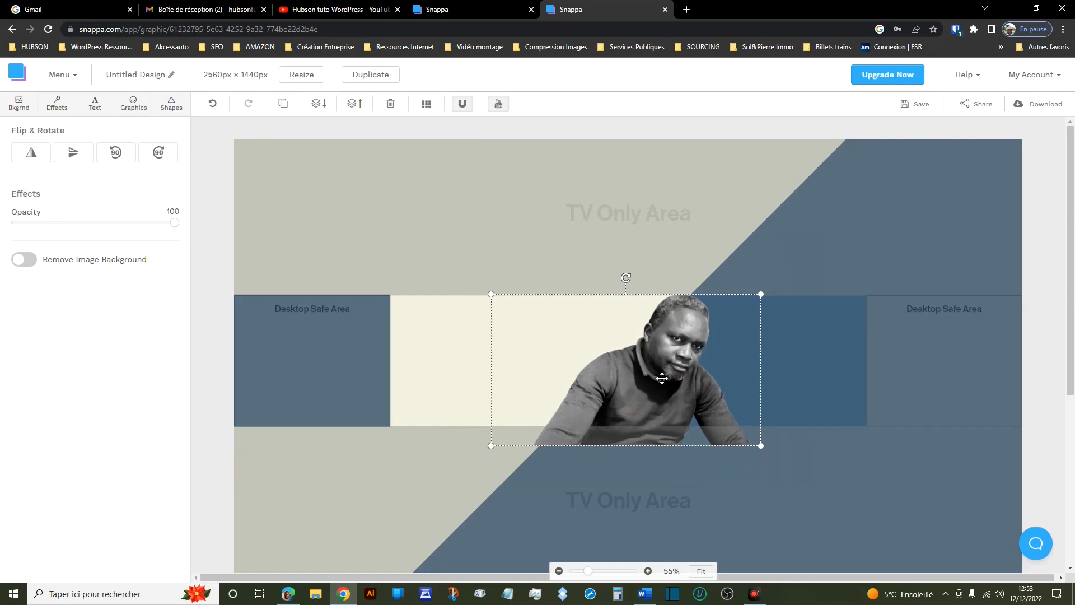
{"action": "left_click_drag", "start_coordinate": [674, 365], "coordinate": [656, 367]}
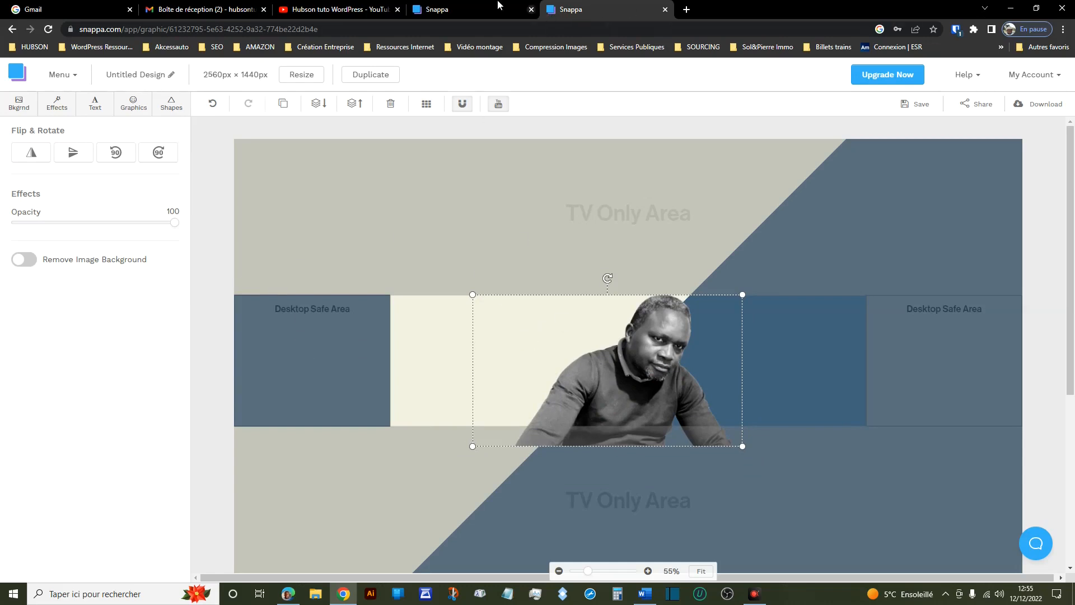
Copy the text "Nouvelles Leçons en vidéos chaque semaine" from the finished banner and return to the new design.
{"action": "left_click", "coordinate": [474, 11]}
{"action": "double_click", "coordinate": [288, 336]}
{"action": "key", "text": "ctrl+c"}
{"action": "left_click", "coordinate": [350, 386]}
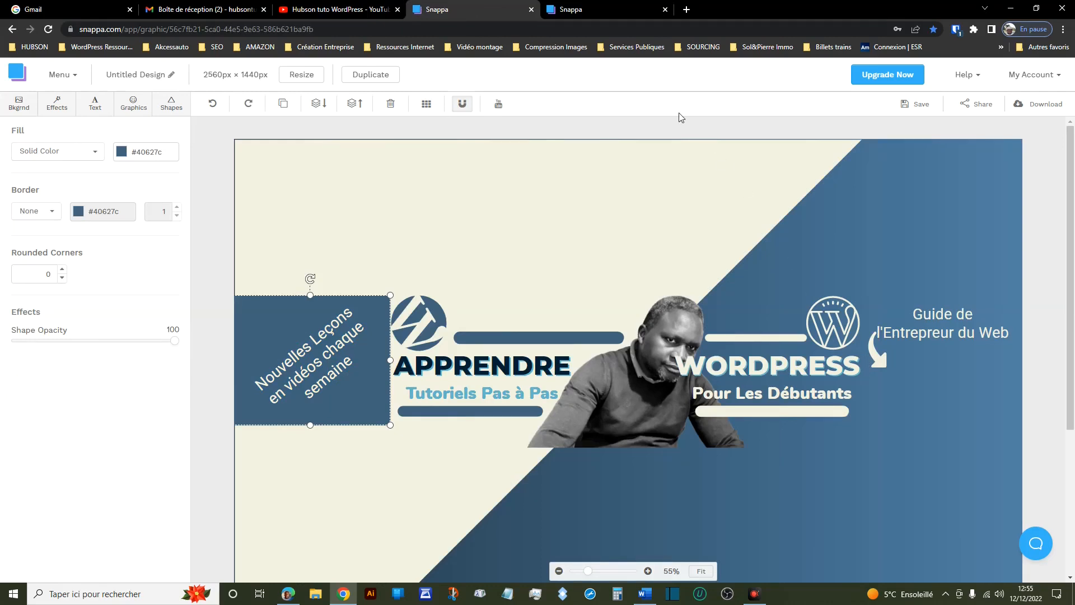
{"action": "left_click", "coordinate": [595, 12]}
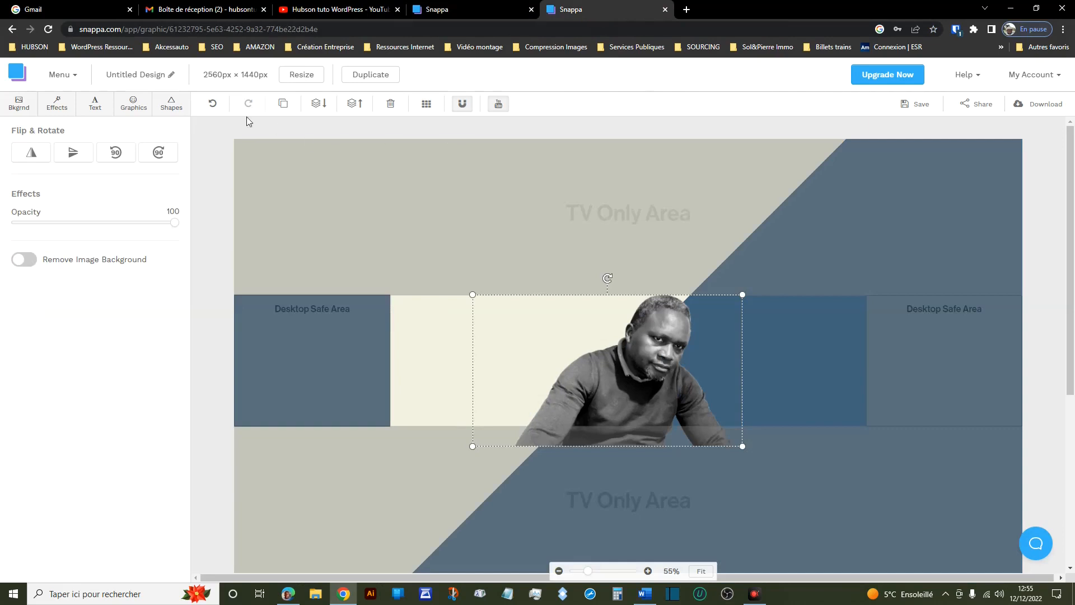
Add a subheading above the portrait and replace its text with the copied "Nouvelles Leçons en vidéos chaque semaine".
{"action": "left_click", "coordinate": [95, 108]}
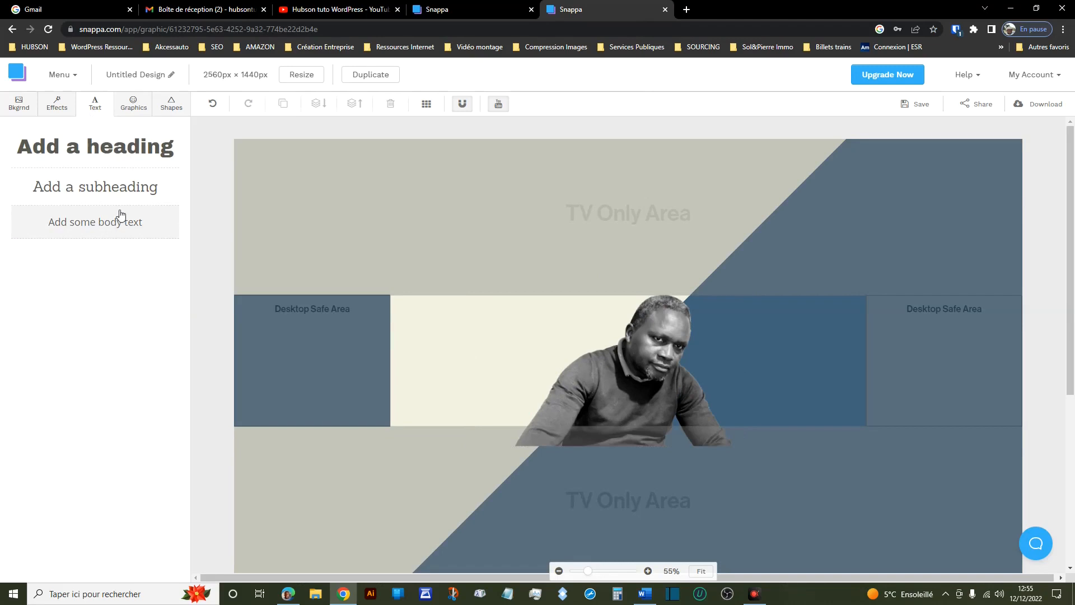
{"action": "left_click", "coordinate": [125, 193]}
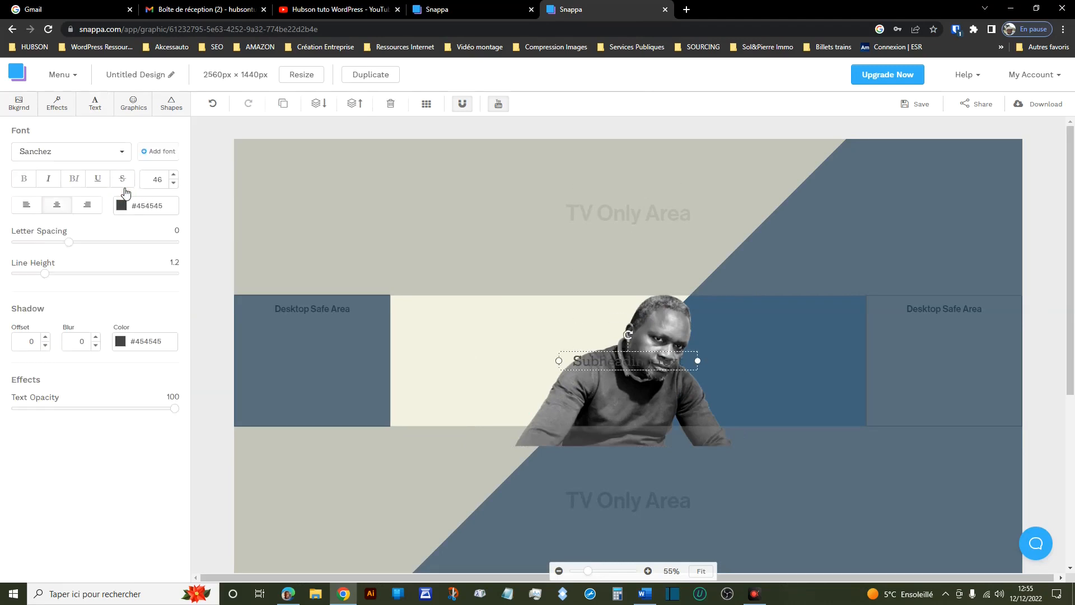
{"action": "left_click_drag", "start_coordinate": [610, 361], "coordinate": [591, 238]}
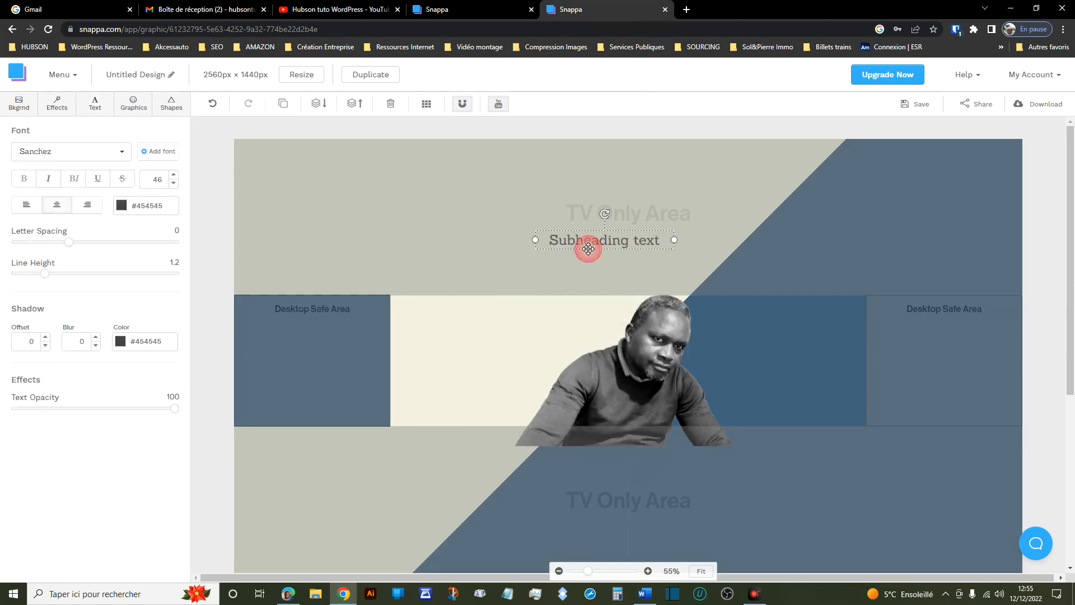
{"action": "double_click", "coordinate": [592, 240]}
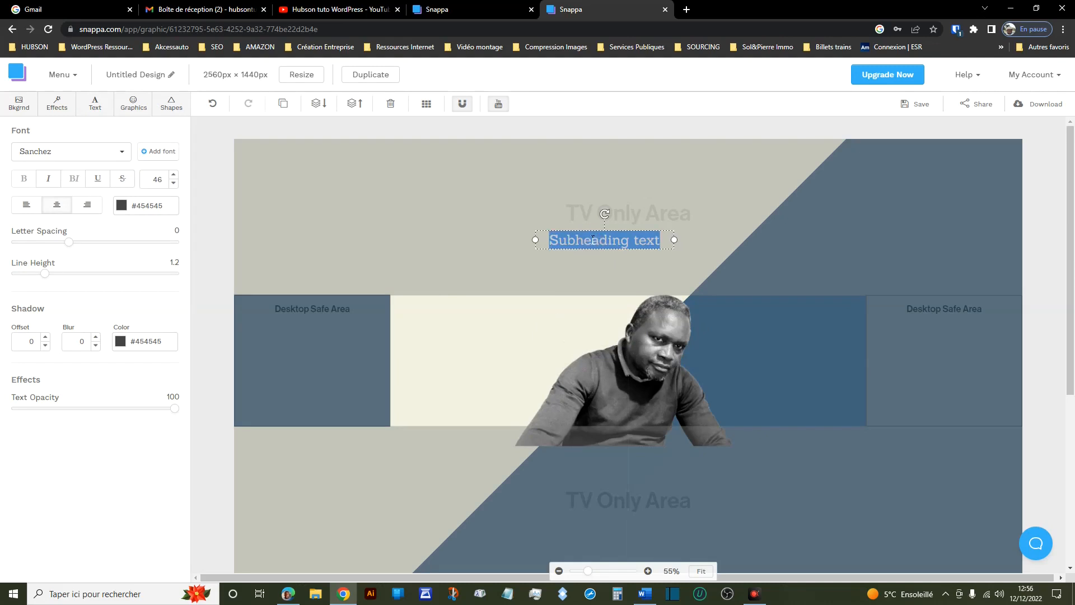
{"action": "key", "text": "ctrl+v"}
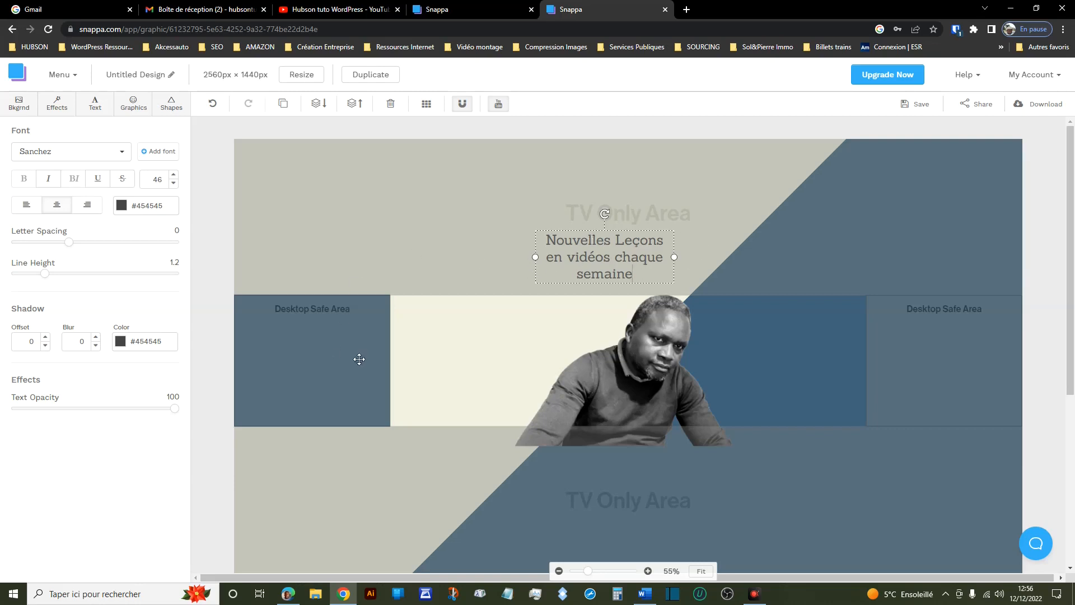
Set the "Nouvelles Leçons" text in the Roboto font and colour it with the saved cream #f1f1e0.
{"action": "double_click", "coordinate": [594, 257]}
{"action": "triple_click", "coordinate": [598, 252]}
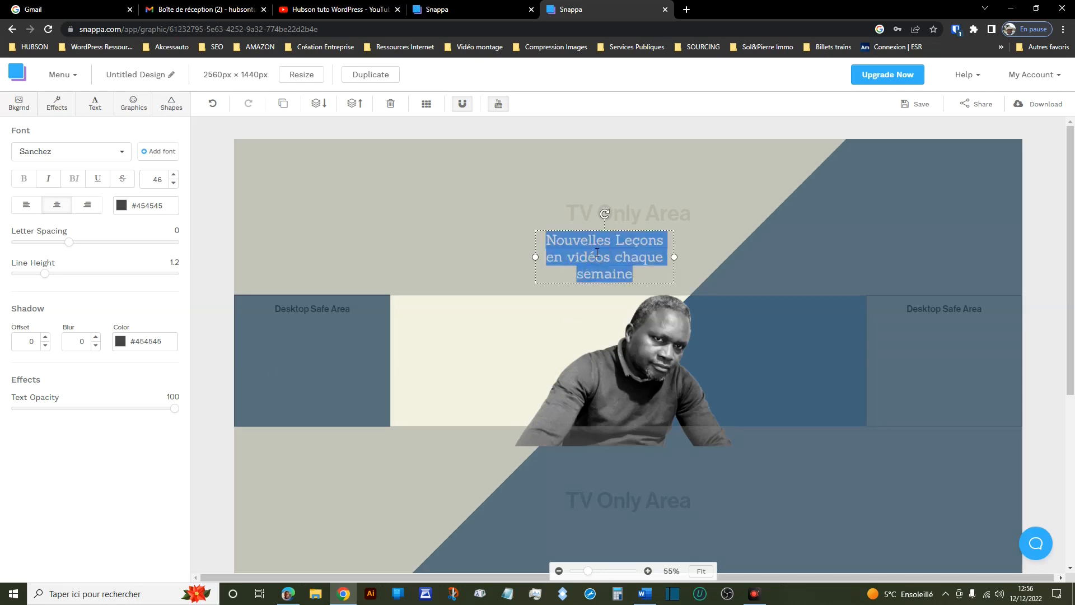
{"action": "left_click", "coordinate": [122, 154]}
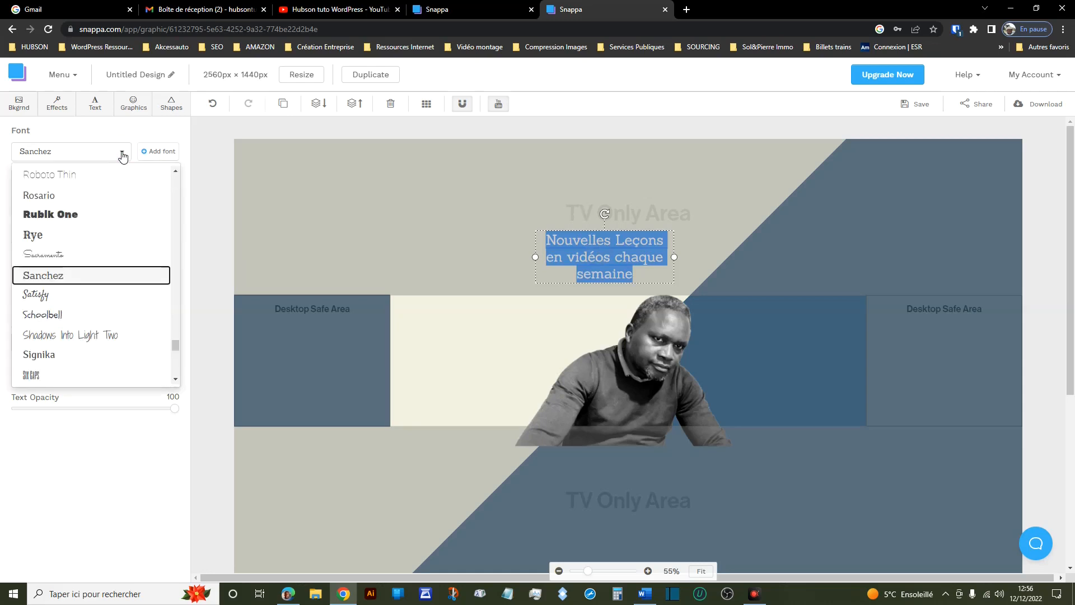
{"action": "scroll", "coordinate": [130, 276], "scroll_direction": "up", "scroll_amount": 2}
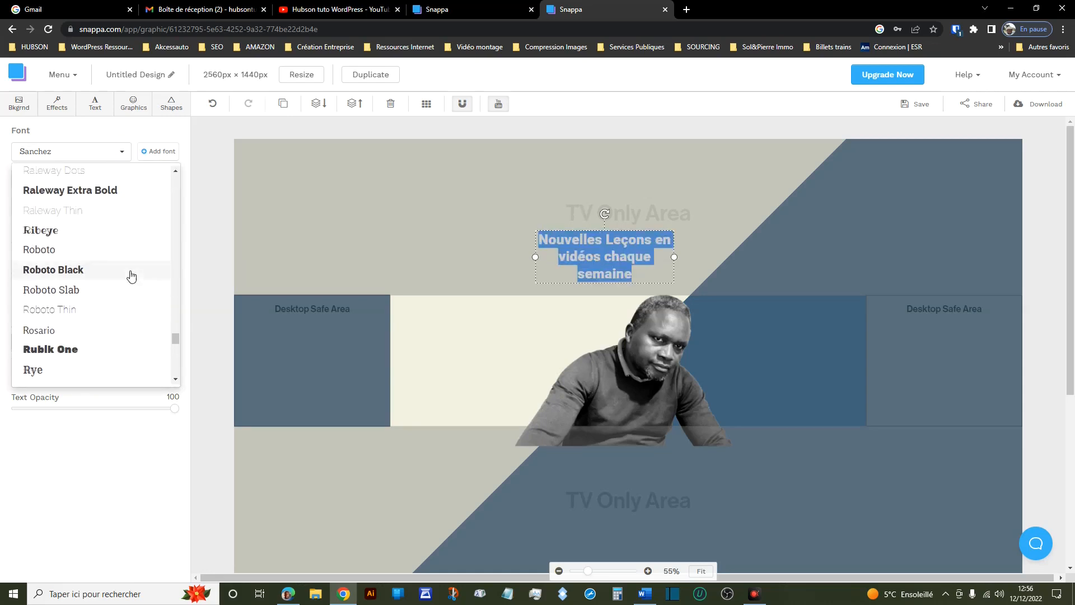
{"action": "left_click", "coordinate": [90, 252]}
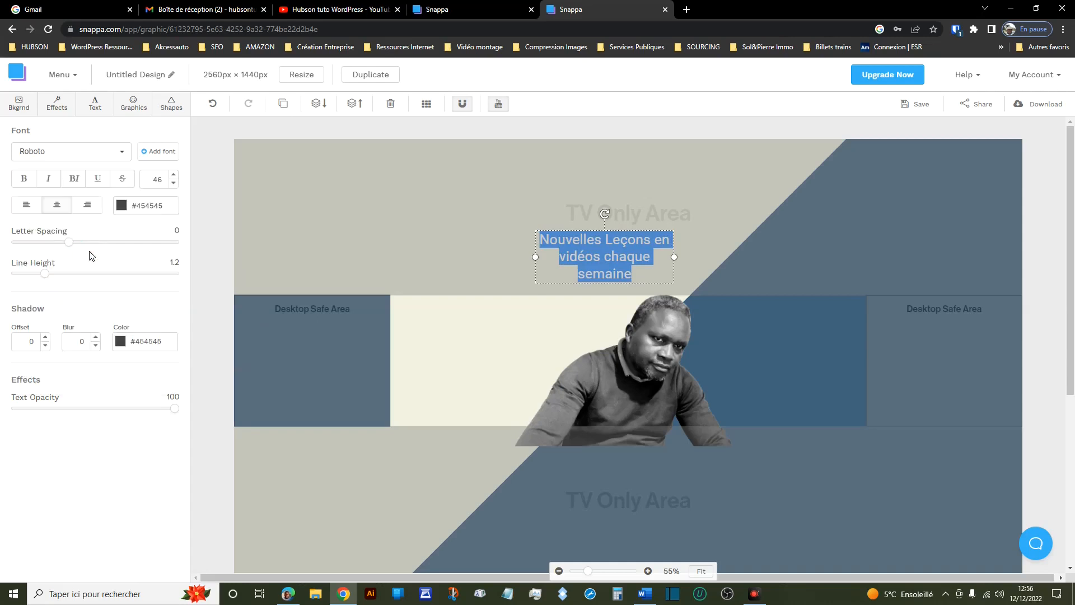
{"action": "left_click", "coordinate": [133, 206]}
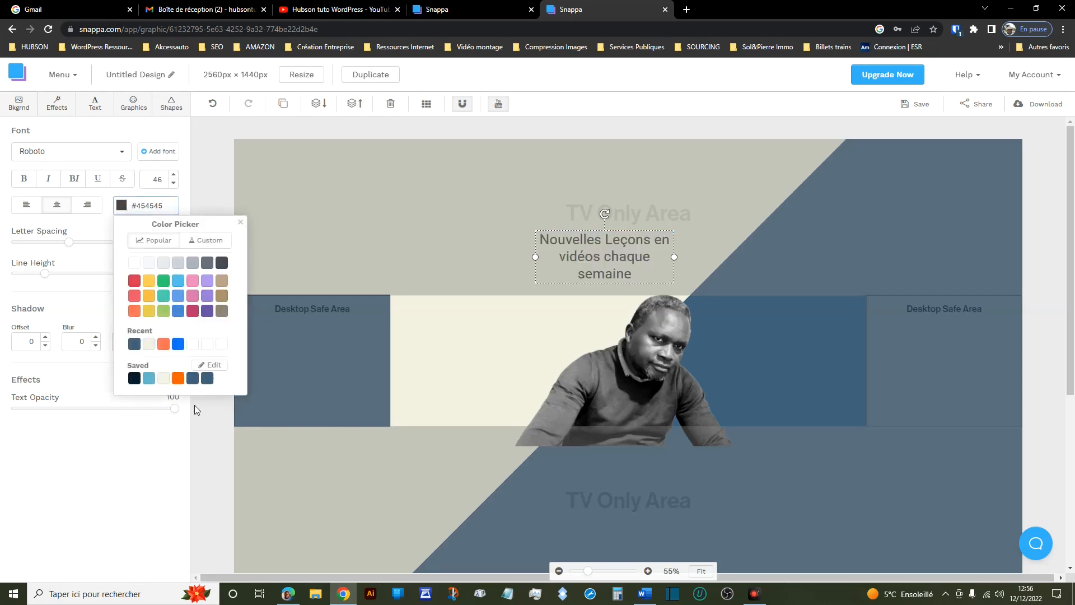
{"action": "left_click", "coordinate": [164, 379]}
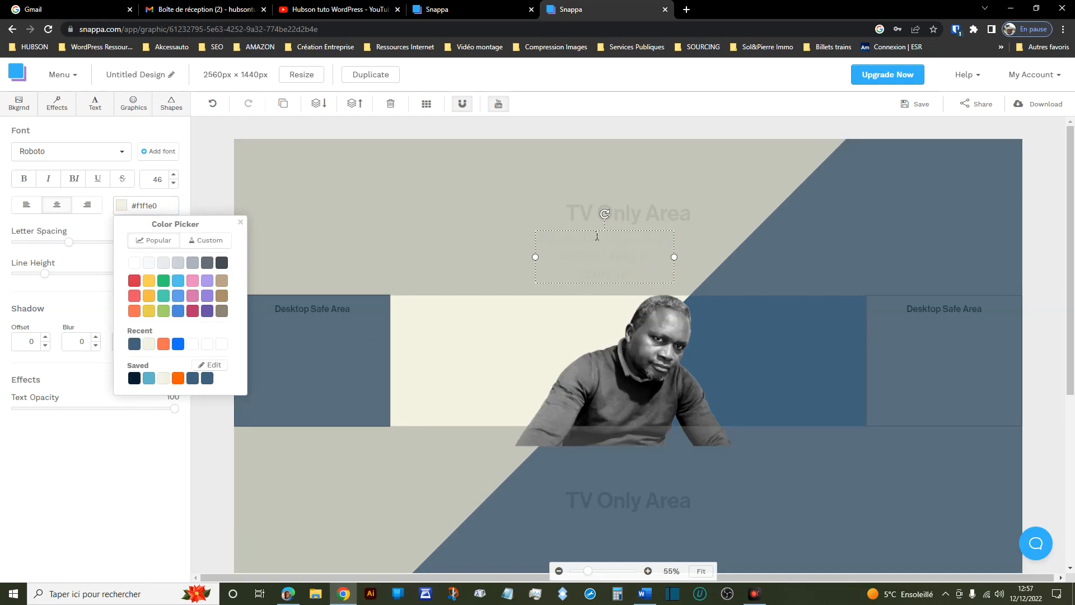
{"action": "left_click", "coordinate": [240, 223]}
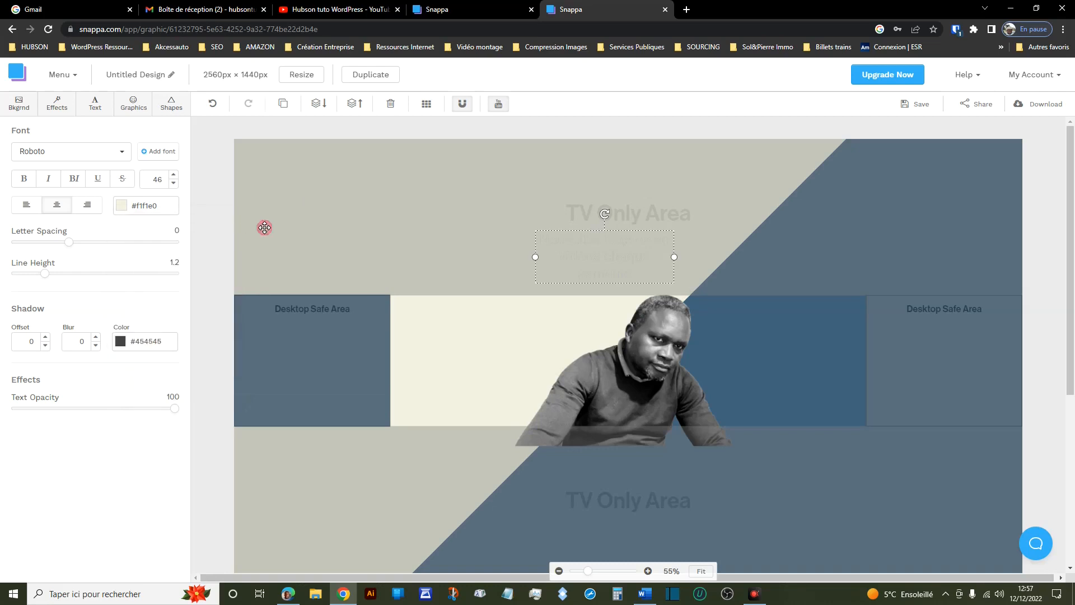
Tilt the "Nouvelles Leçons" text upward, undo the accidental triangle shift, and place the text on the blue side square.
{"action": "left_click_drag", "start_coordinate": [607, 218], "coordinate": [664, 244]}
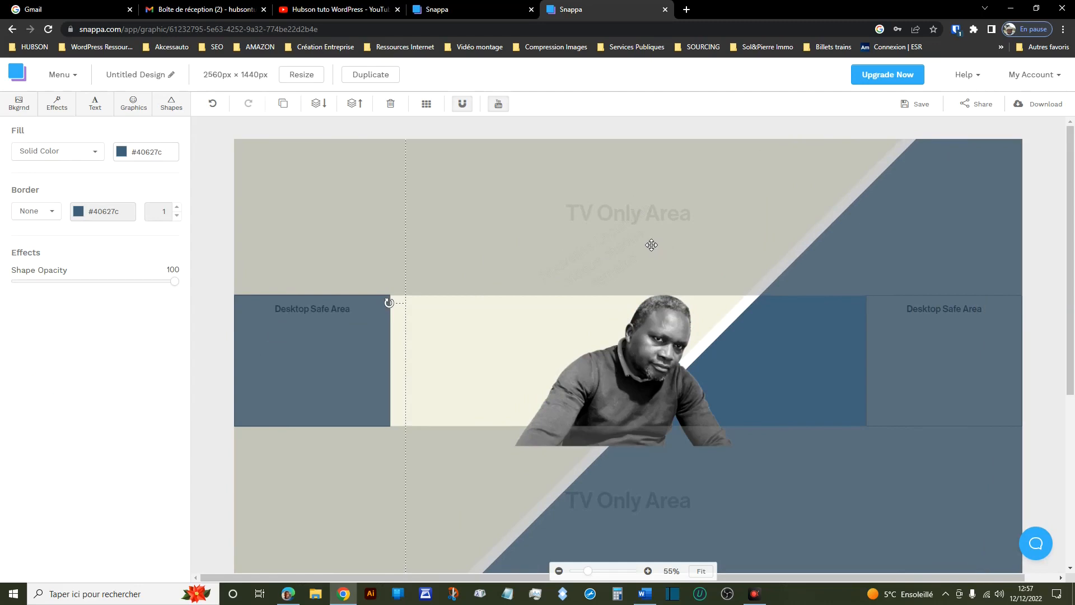
{"action": "left_click", "coordinate": [213, 107]}
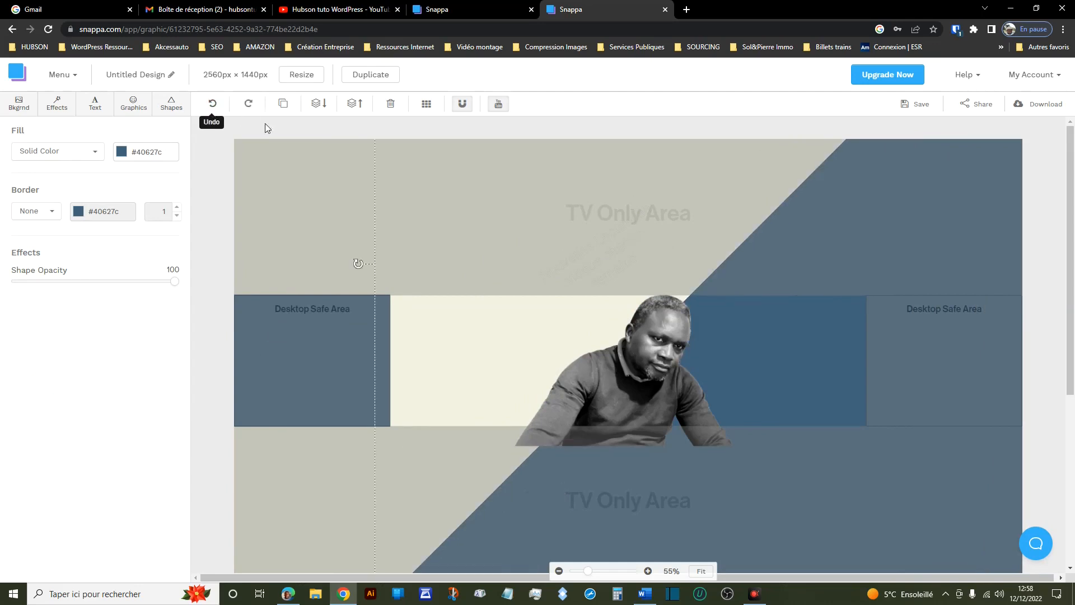
{"action": "left_click", "coordinate": [603, 246]}
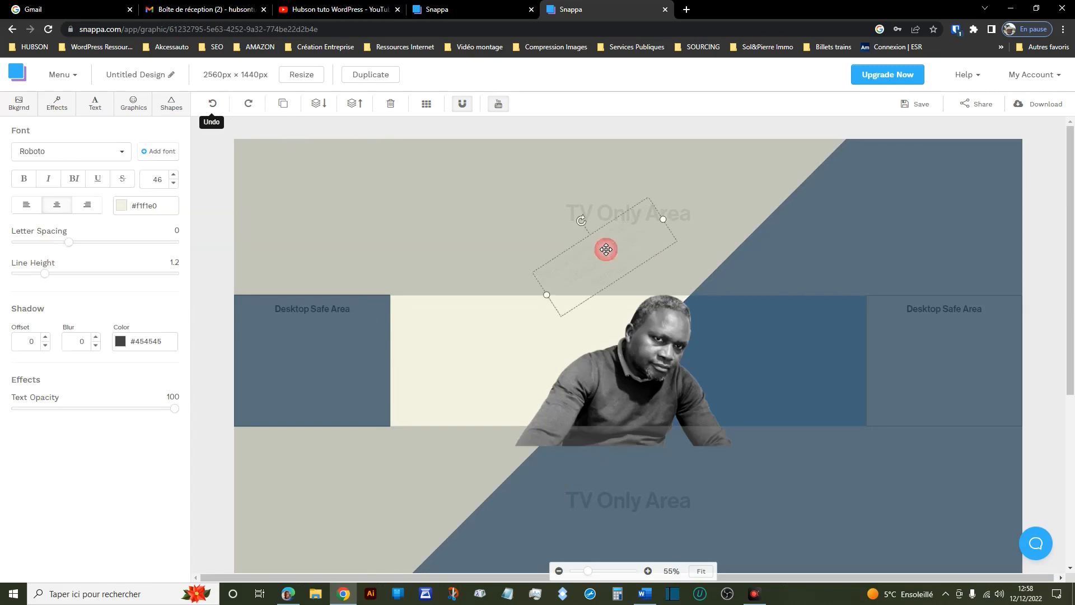
{"action": "left_click_drag", "start_coordinate": [600, 239], "coordinate": [308, 345]}
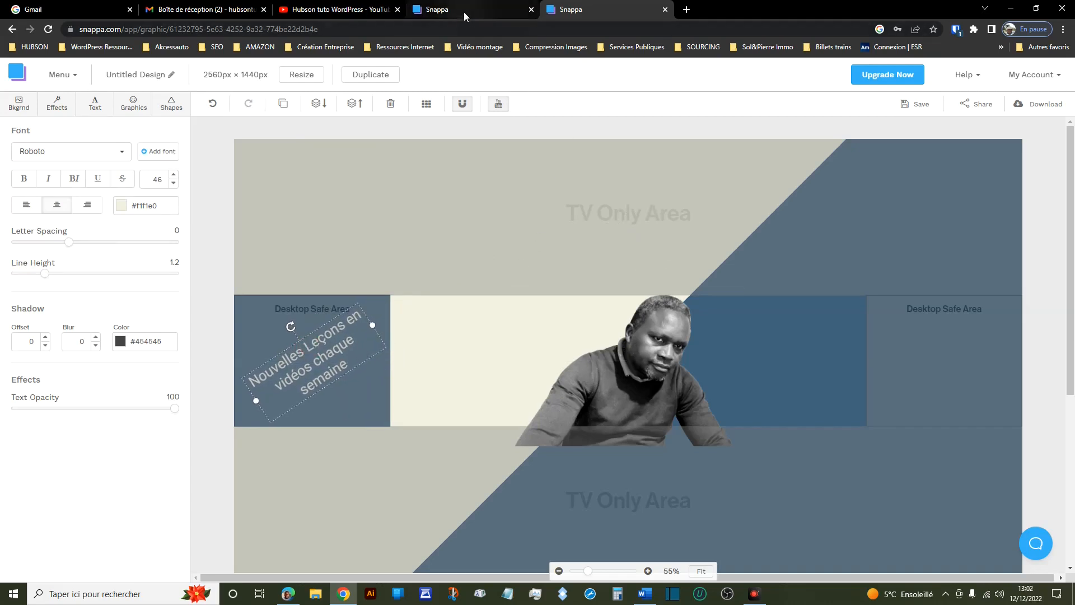
Search the icons for "Wordpress", add the outlined WordPress logo, and shrink it into the upper-right corner of the central safe area.
{"action": "left_click", "coordinate": [464, 12]}
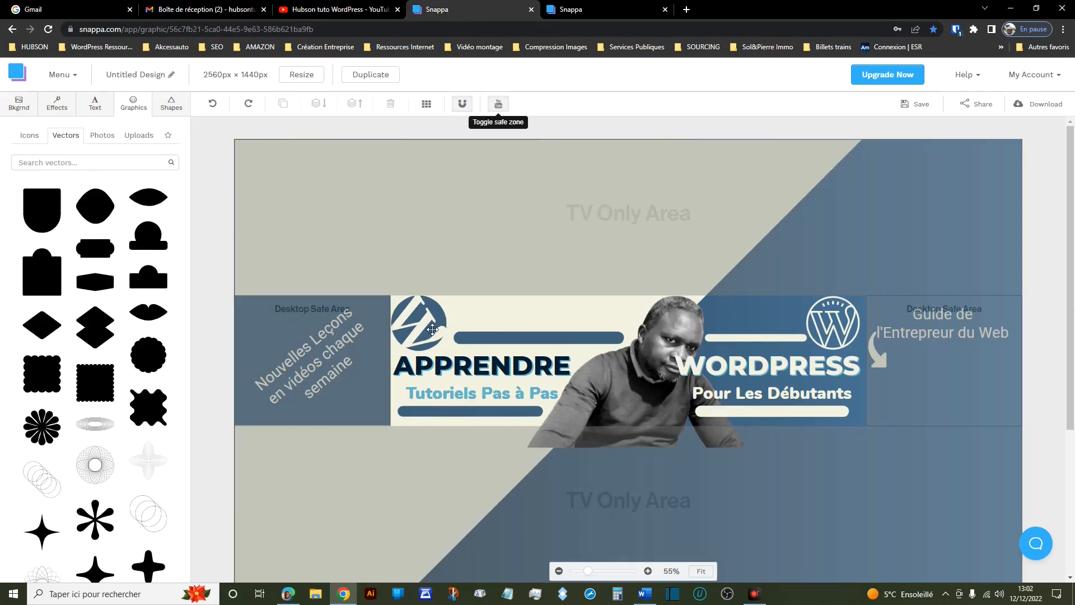
{"action": "left_click", "coordinate": [591, 12]}
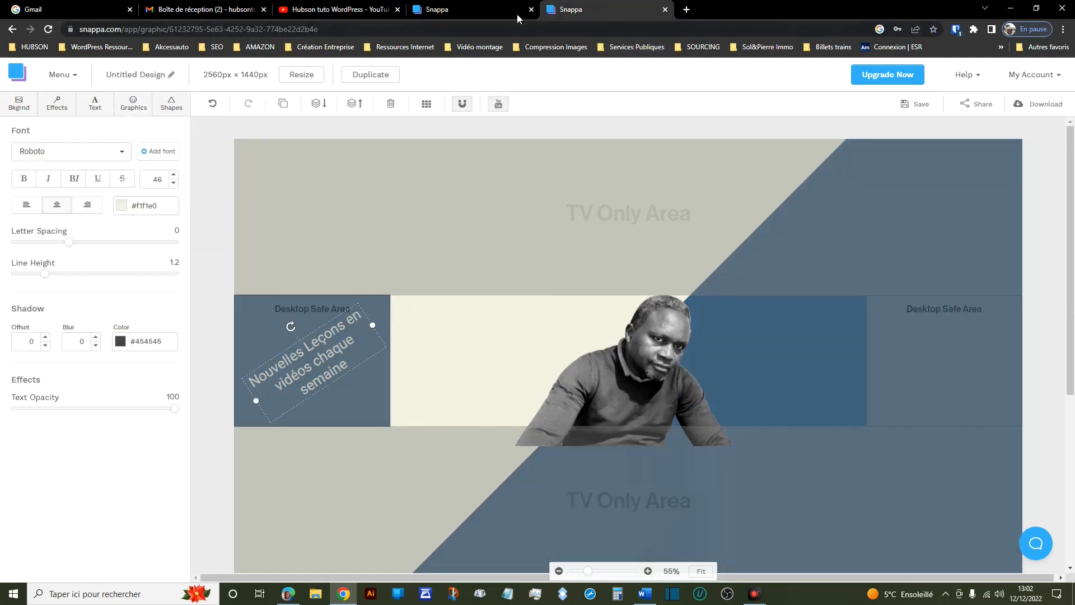
{"action": "left_click", "coordinate": [138, 111]}
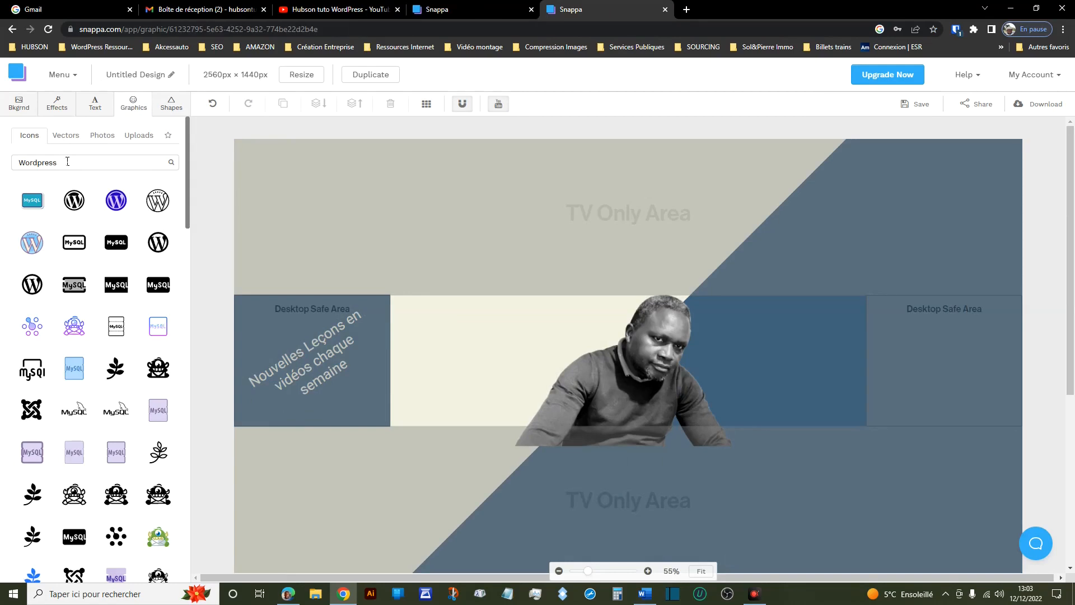
{"action": "left_click", "coordinate": [172, 164]}
{"action": "left_click", "coordinate": [159, 202]}
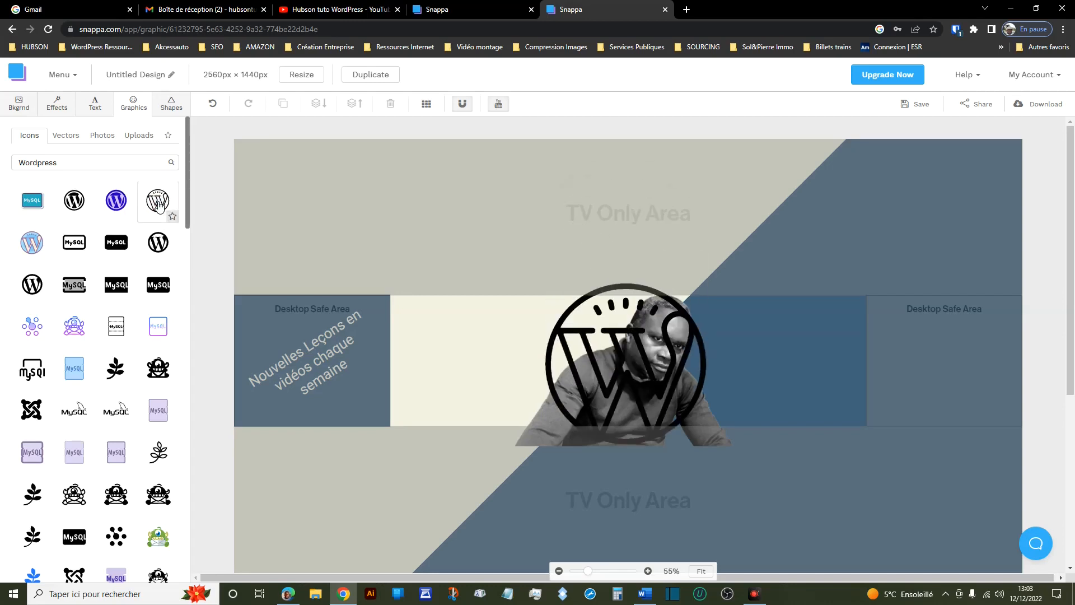
{"action": "left_click", "coordinate": [622, 321]}
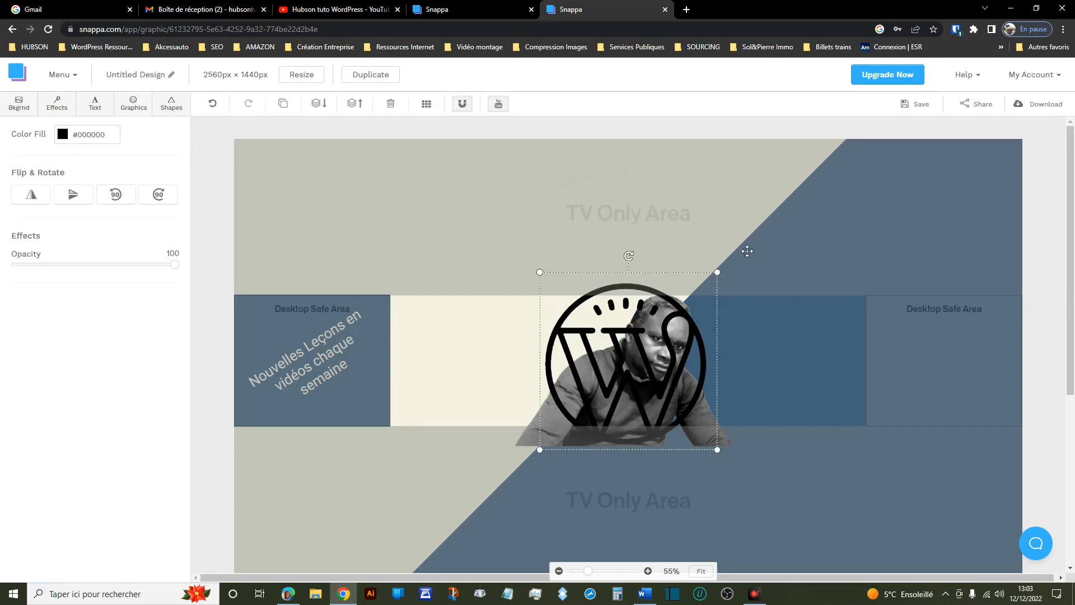
{"action": "left_click_drag", "start_coordinate": [718, 270], "coordinate": [841, 318]}
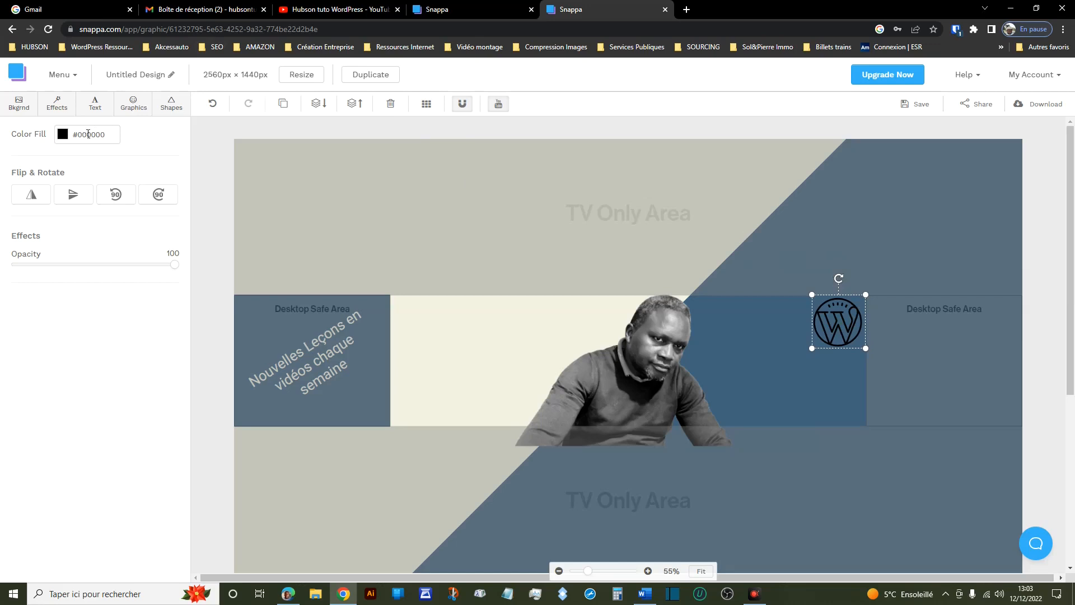
Colour the outlined WordPress logo in the upper-right corner of the safe area with the saved cream #f1f1e0.
{"action": "left_click", "coordinate": [88, 135]}
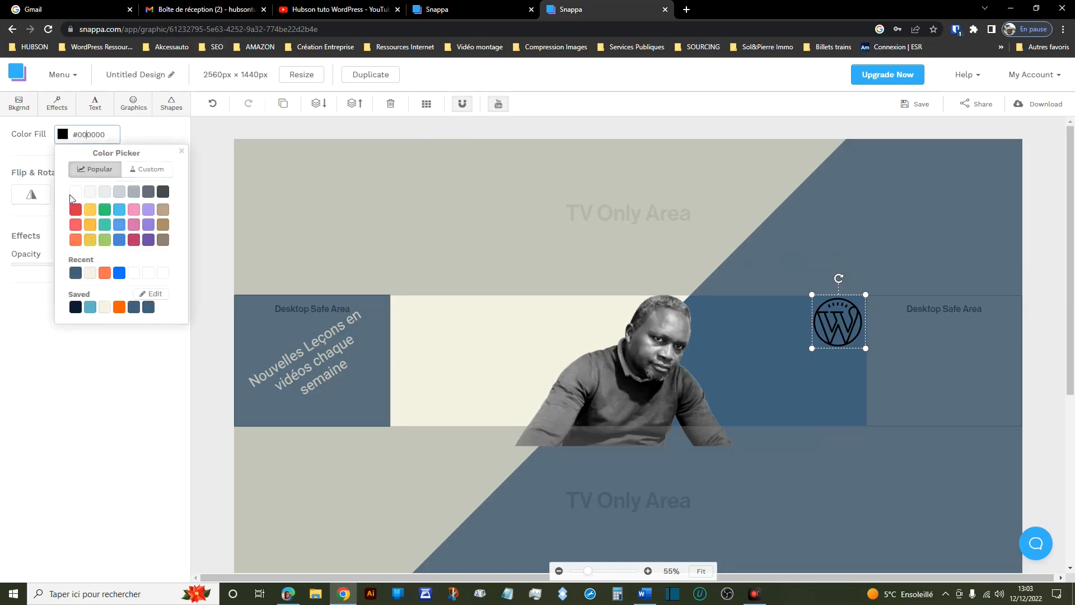
{"action": "left_click", "coordinate": [105, 310]}
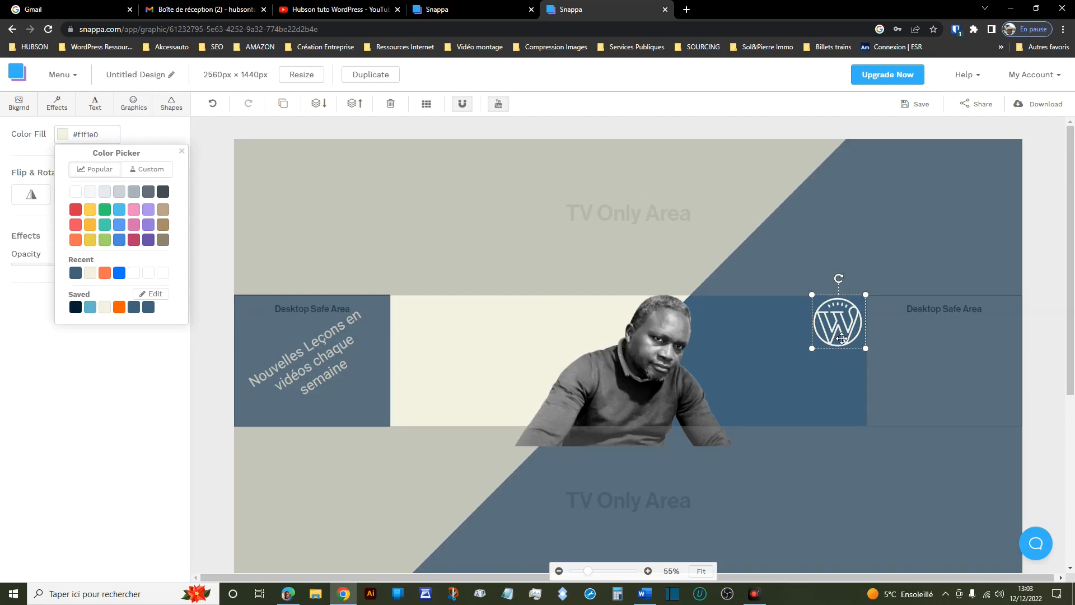
{"action": "left_click", "coordinate": [181, 151]}
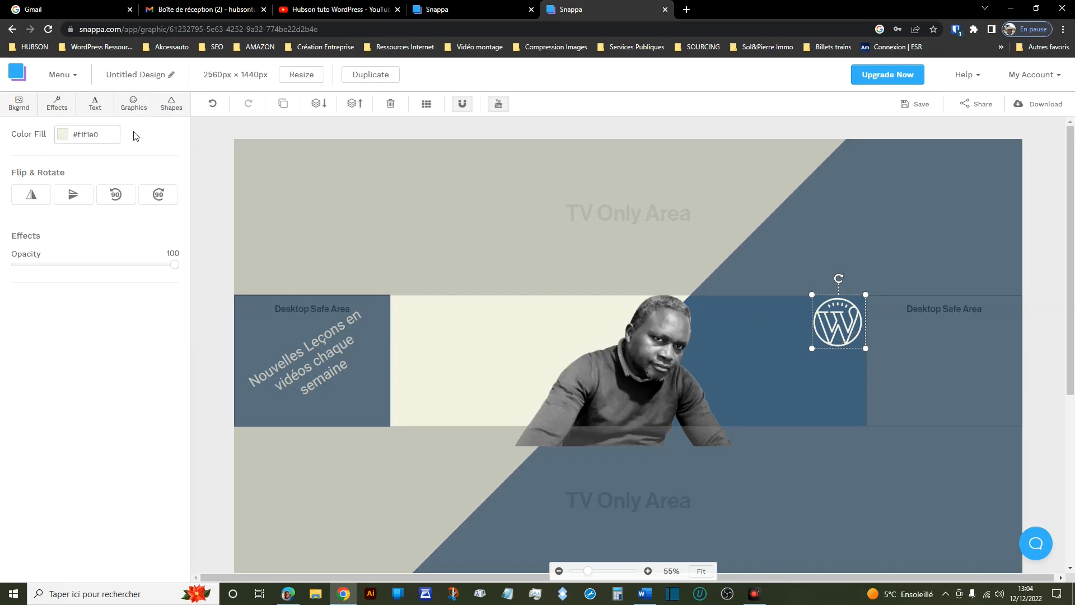
Add the solid black WordPress icon, shrink it into the cream area's upper-left corner, and tilt it clockwise about 45°.
{"action": "left_click", "coordinate": [135, 110]}
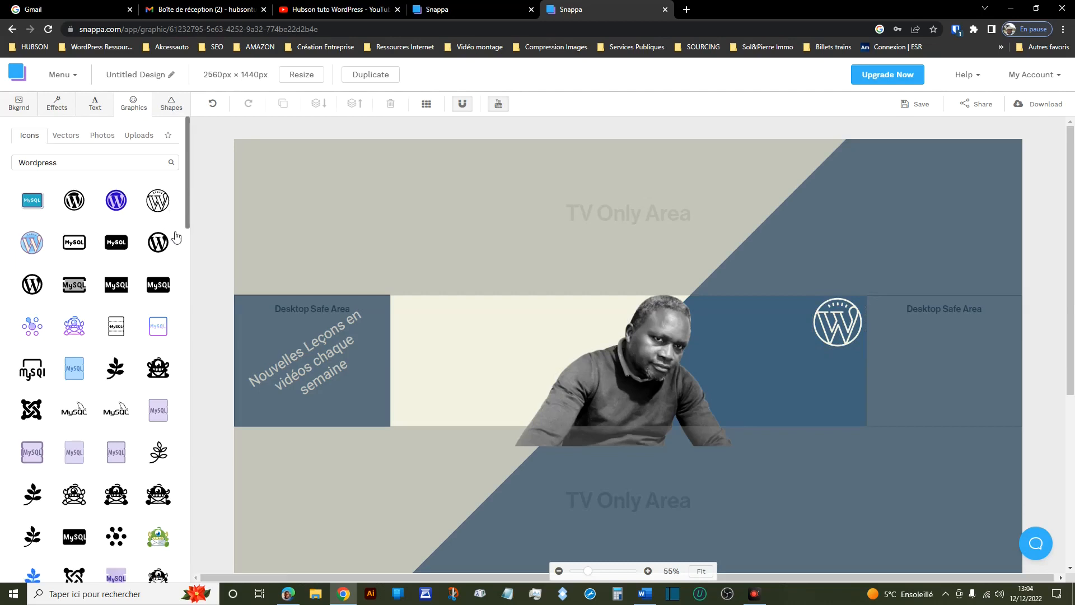
{"action": "left_click", "coordinate": [76, 203]}
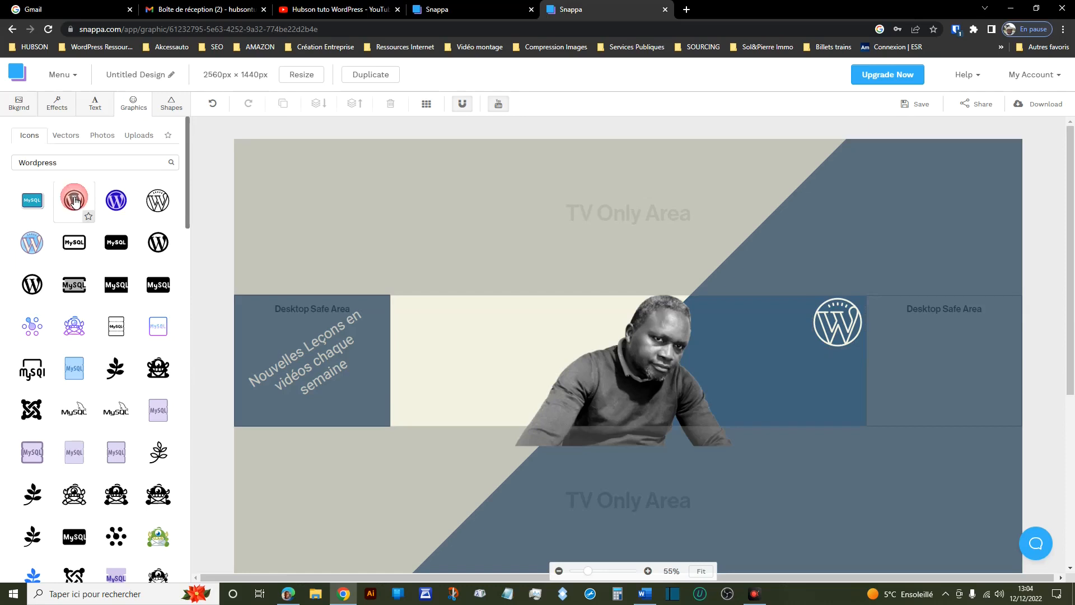
{"action": "left_click_drag", "start_coordinate": [638, 361], "coordinate": [509, 312]}
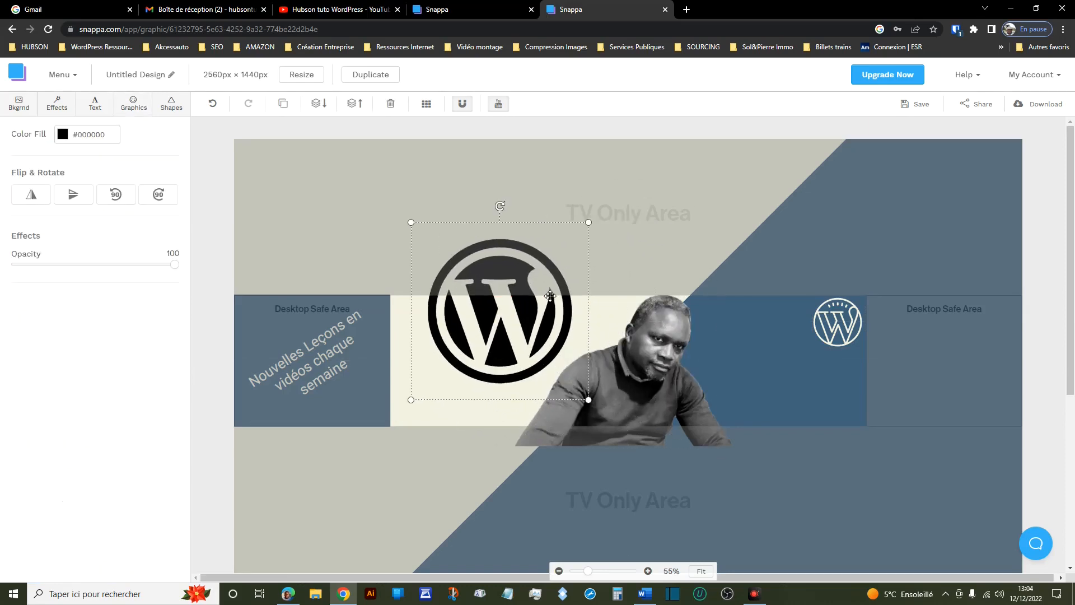
{"action": "left_click_drag", "start_coordinate": [589, 220], "coordinate": [445, 304]}
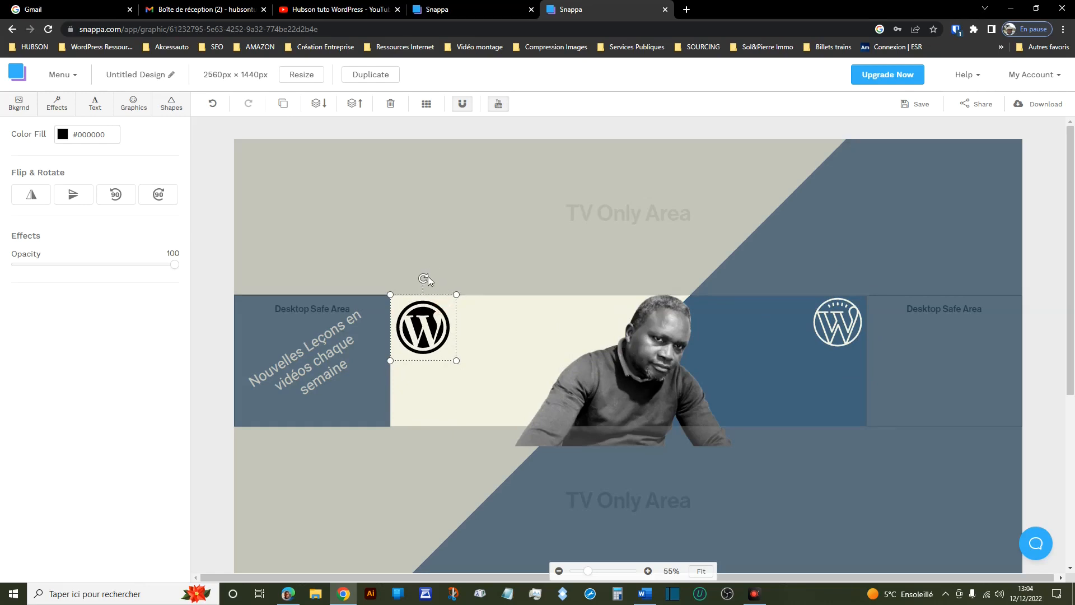
{"action": "left_click_drag", "start_coordinate": [425, 280], "coordinate": [455, 300]}
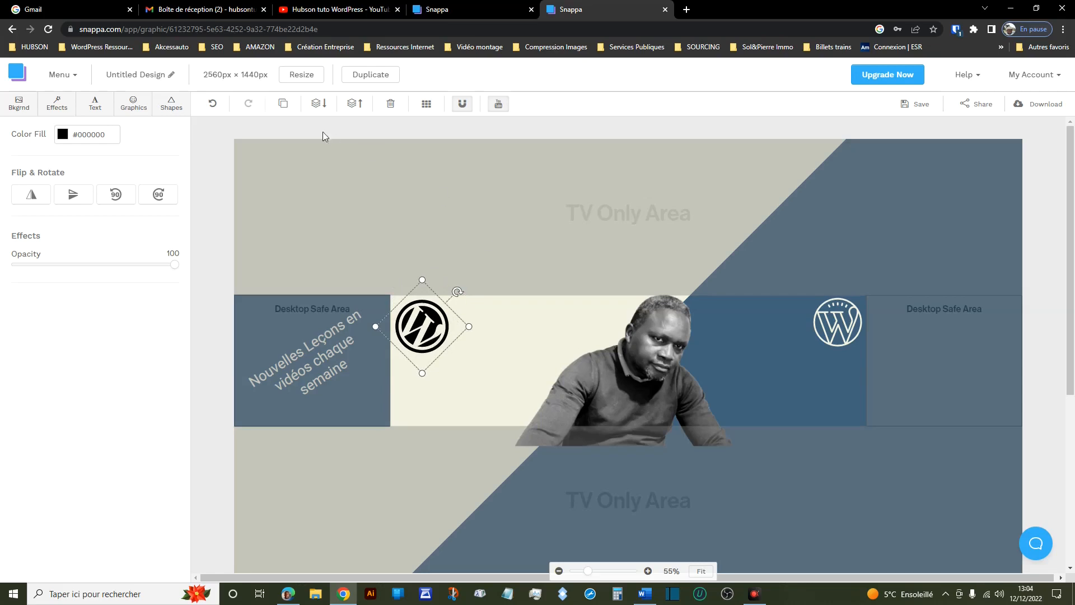
Check the reference banner, recolour the tilted WordPress logo to the saved blue #40627c, and move it snugly into the cream area's upper-left corner.
{"action": "left_click", "coordinate": [495, 10]}
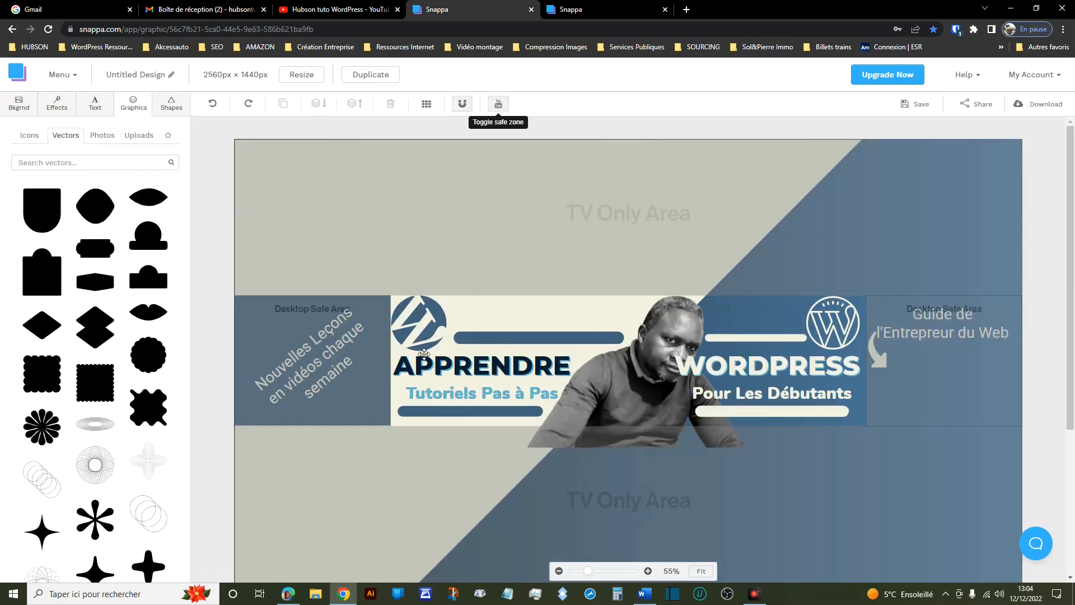
{"action": "left_click", "coordinate": [596, 9]}
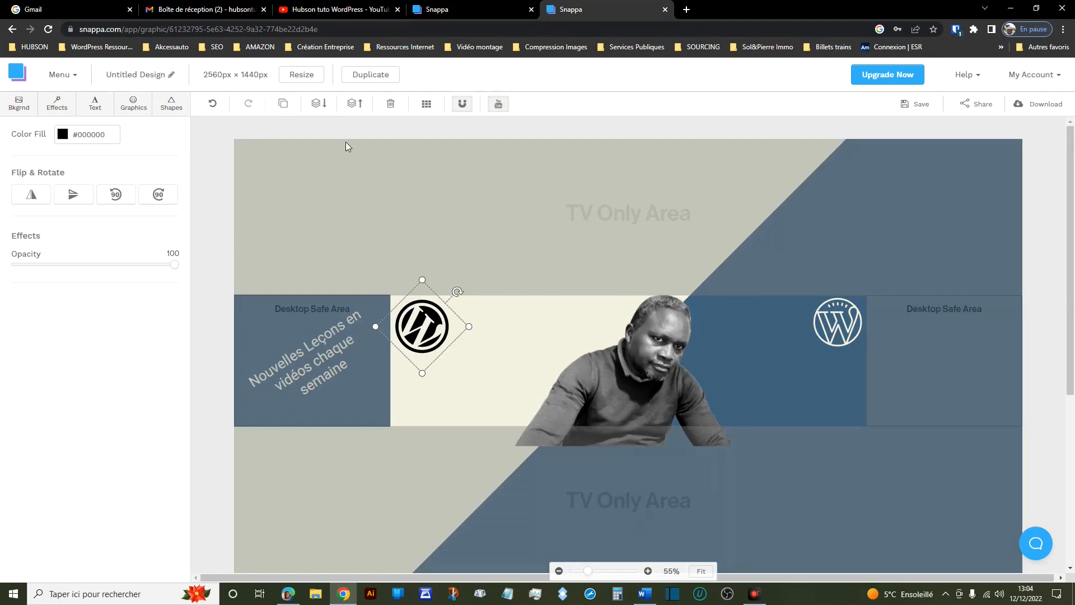
{"action": "left_click", "coordinate": [92, 135]}
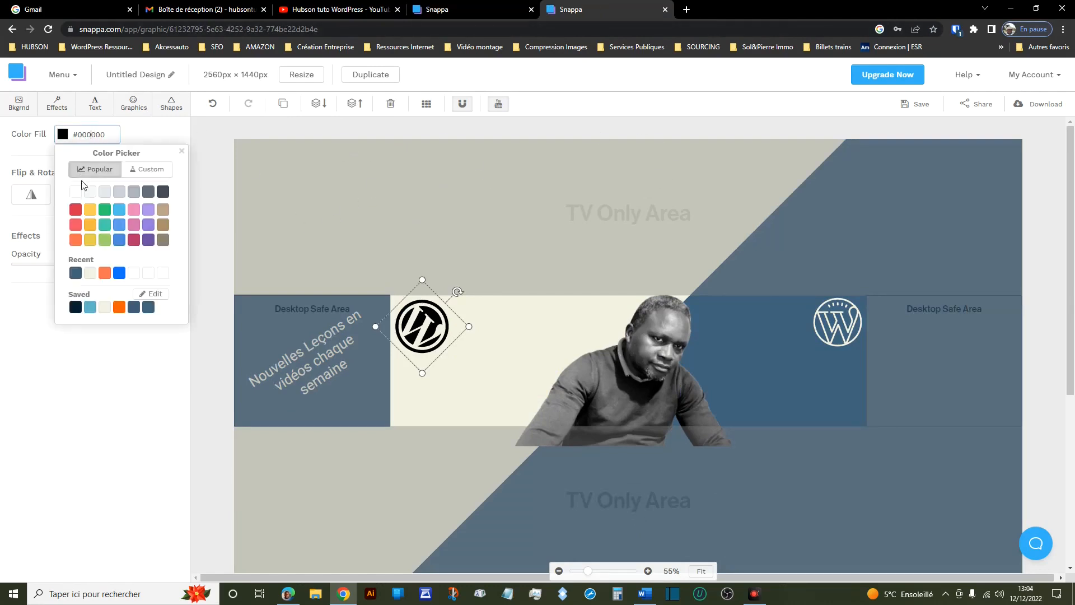
{"action": "left_click", "coordinate": [149, 310]}
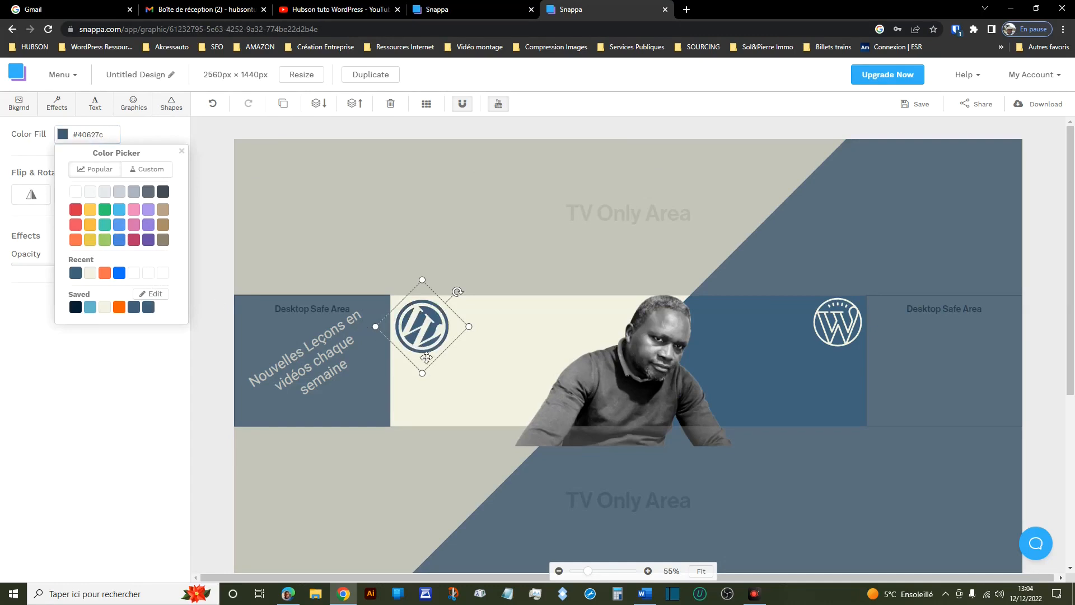
{"action": "left_click_drag", "start_coordinate": [426, 364], "coordinate": [424, 323]}
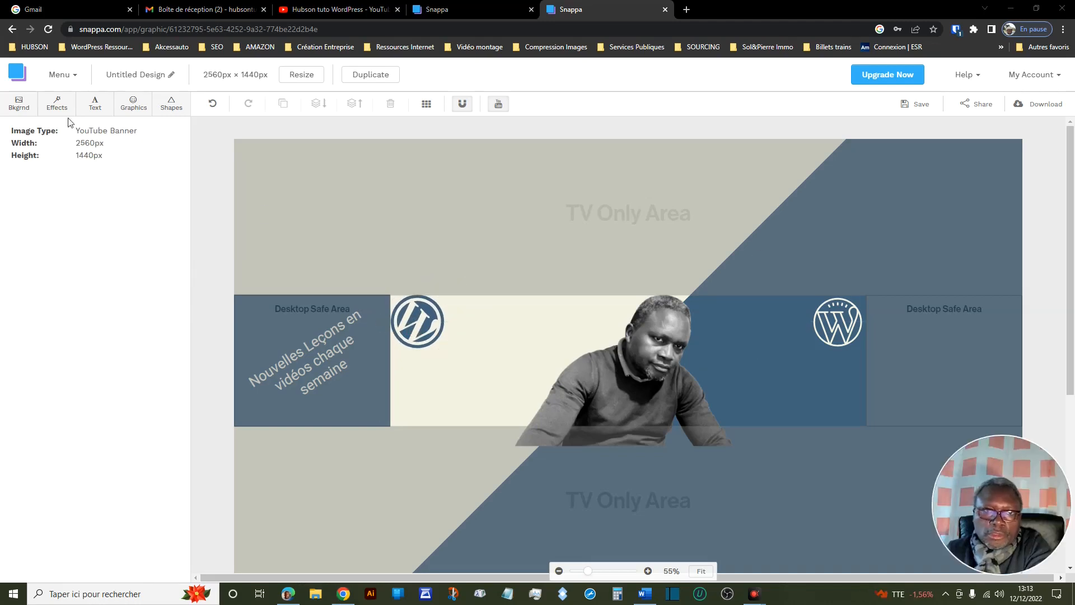
Add a heading and place it on the cream area beneath the tilted WordPress logo.
{"action": "left_click", "coordinate": [95, 106]}
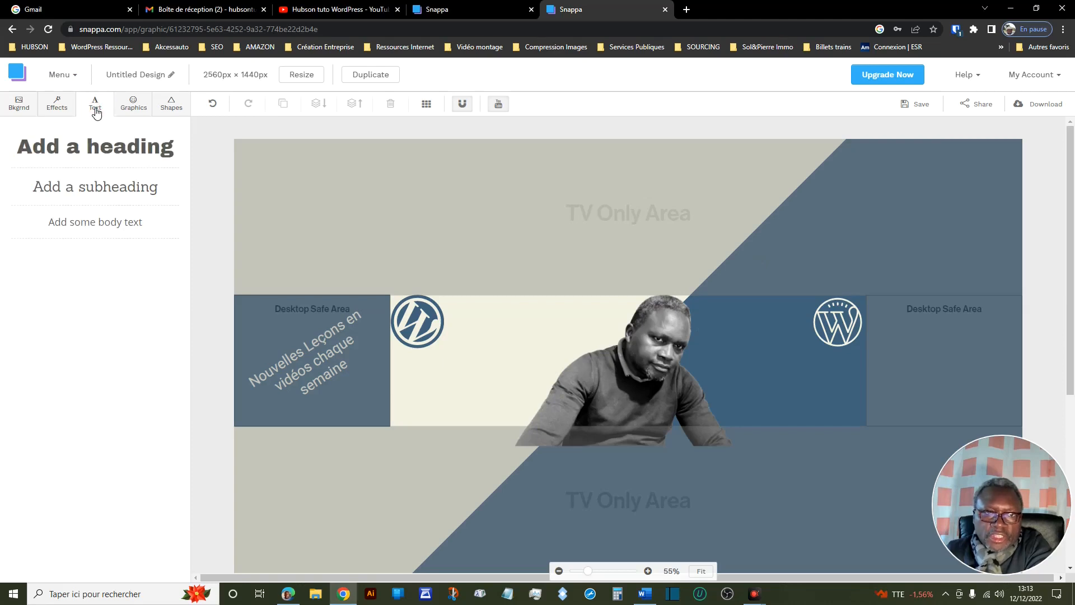
{"action": "left_click", "coordinate": [93, 157]}
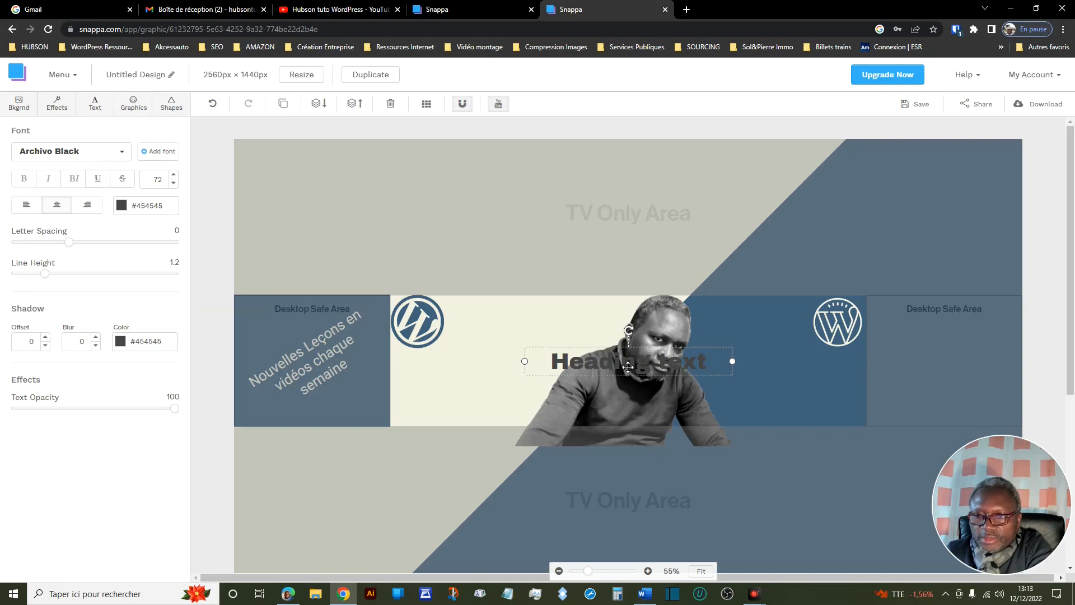
{"action": "left_click_drag", "start_coordinate": [627, 364], "coordinate": [478, 360]}
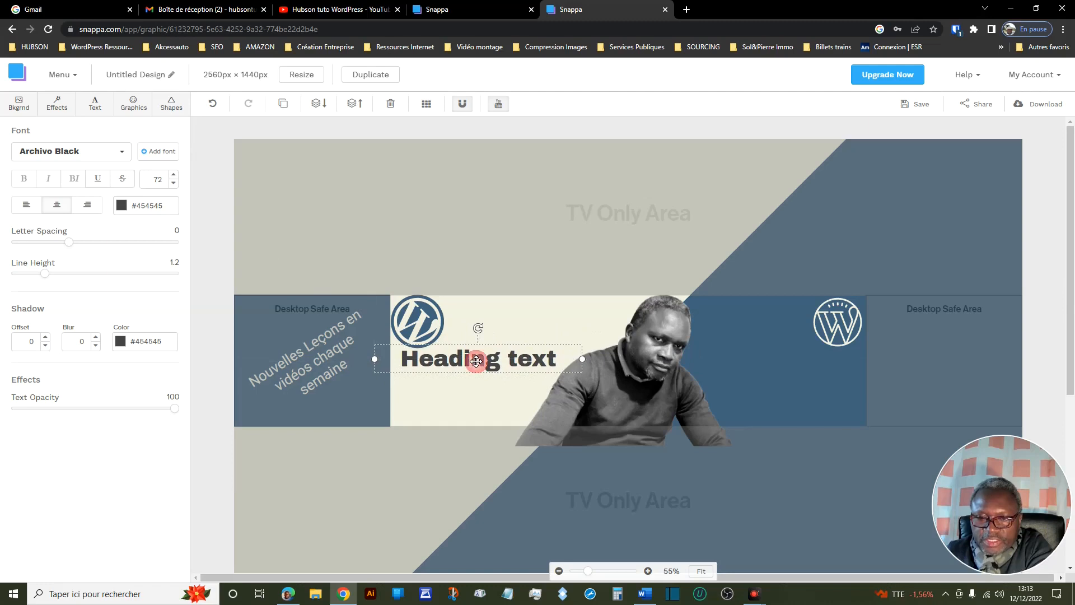
Set the heading's font size to 86.
{"action": "left_click", "coordinate": [174, 175]}
{"action": "left_click", "coordinate": [174, 174]}
{"action": "left_click", "coordinate": [174, 175]}
{"action": "left_click", "coordinate": [173, 175]}
{"action": "left_click", "coordinate": [174, 175]}
{"action": "left_click", "coordinate": [174, 174]}
{"action": "left_click", "coordinate": [174, 175]}
{"action": "left_click", "coordinate": [173, 174]}
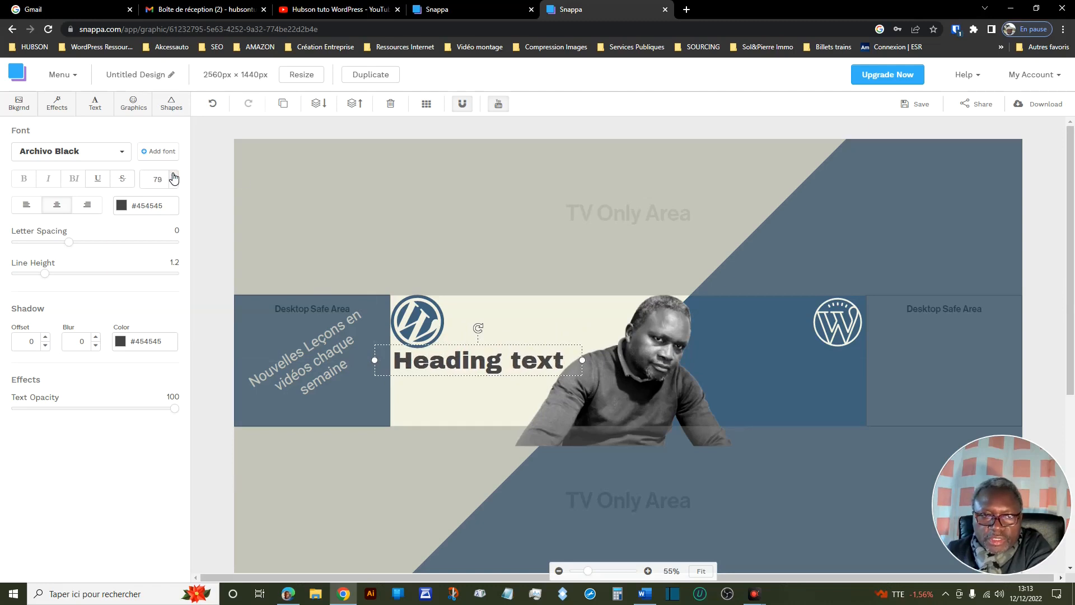
{"action": "left_click", "coordinate": [174, 174]}
{"action": "left_click", "coordinate": [174, 175]}
{"action": "left_click", "coordinate": [174, 175]}
{"action": "left_click", "coordinate": [173, 174]}
{"action": "left_click", "coordinate": [173, 174]}
{"action": "left_click", "coordinate": [173, 174]}
{"action": "left_click", "coordinate": [173, 175]}
{"action": "left_click", "coordinate": [174, 183]}
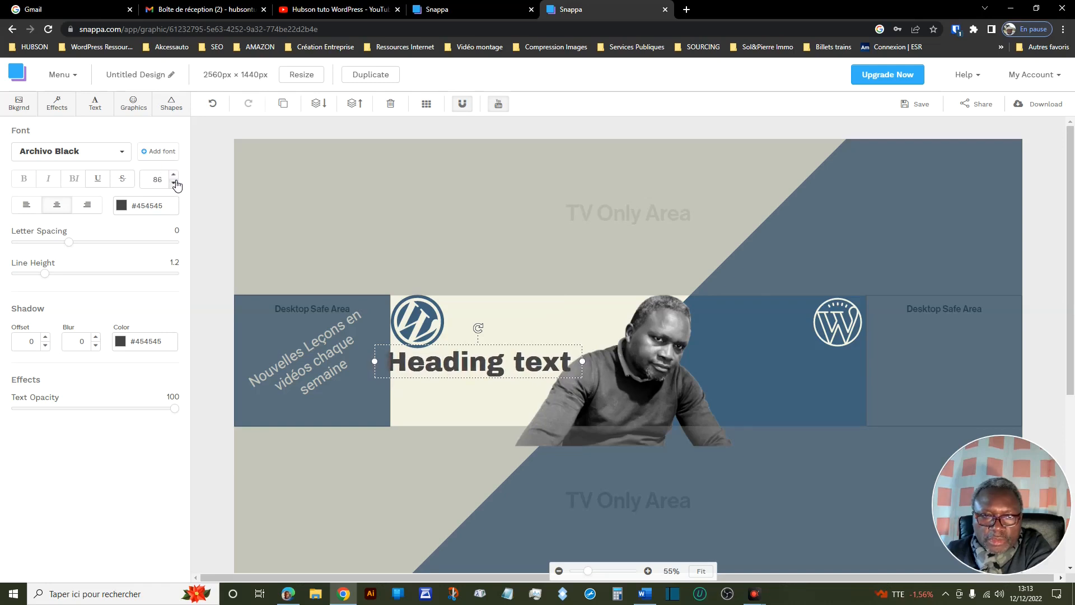
Colour the heading with the saved dark navy #051f33 and set its font to Montserrat Extra Bold.
{"action": "left_click", "coordinate": [149, 206]}
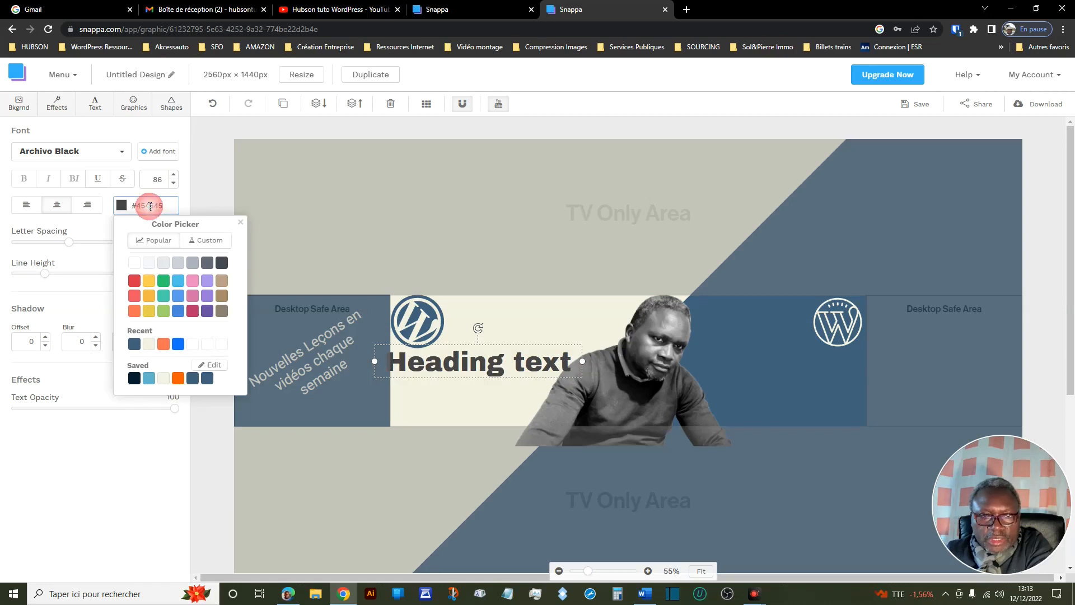
{"action": "left_click", "coordinate": [134, 380]}
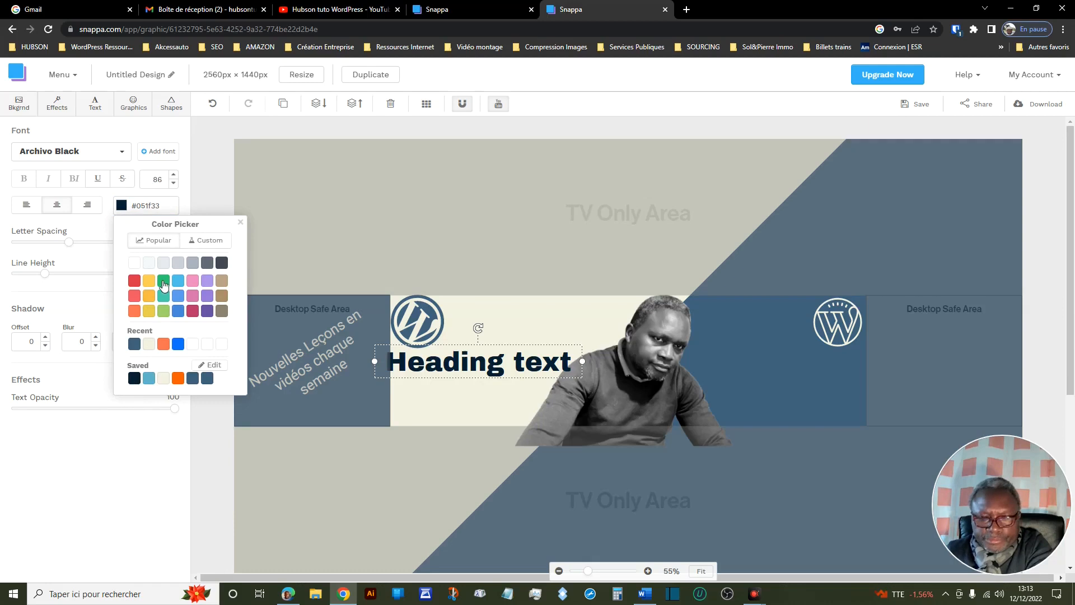
{"action": "left_click", "coordinate": [122, 153]}
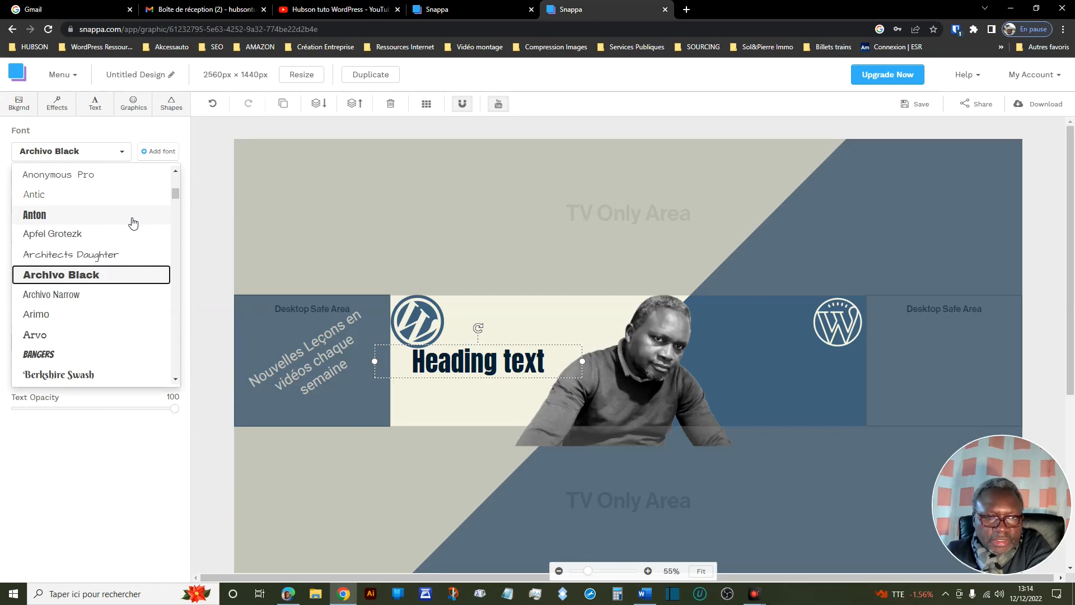
{"action": "scroll", "coordinate": [129, 236], "scroll_direction": "down", "scroll_amount": 10}
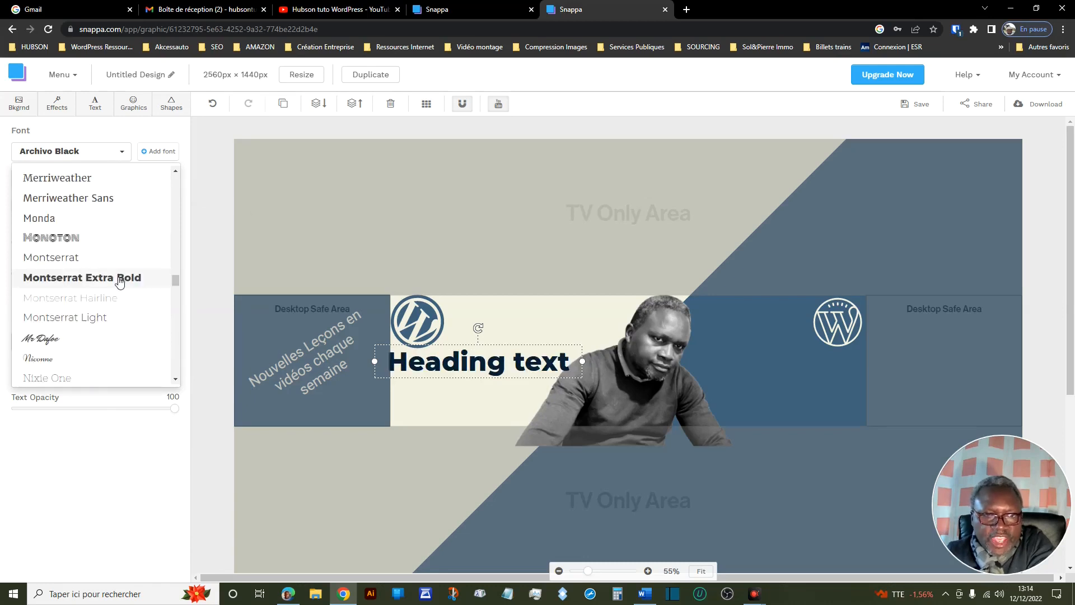
{"action": "left_click", "coordinate": [120, 279]}
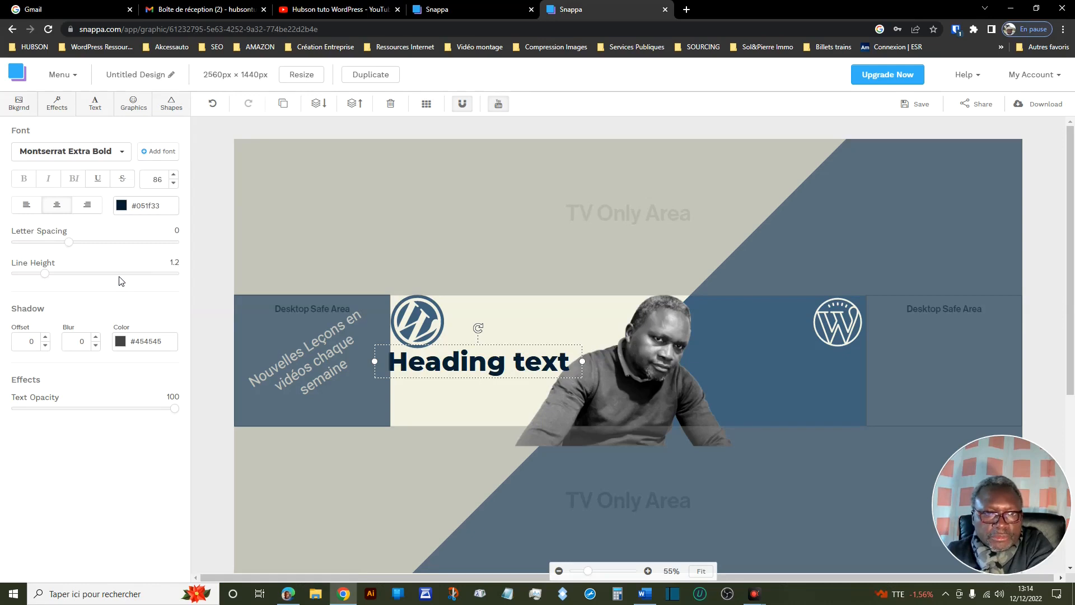
Give the heading a shadow with an offset of 4 in the saved light blue #62b6cb.
{"action": "left_click", "coordinate": [44, 338]}
{"action": "left_click", "coordinate": [45, 338]}
{"action": "left_click", "coordinate": [44, 338]}
{"action": "left_click", "coordinate": [45, 338]}
{"action": "left_click", "coordinate": [45, 338]}
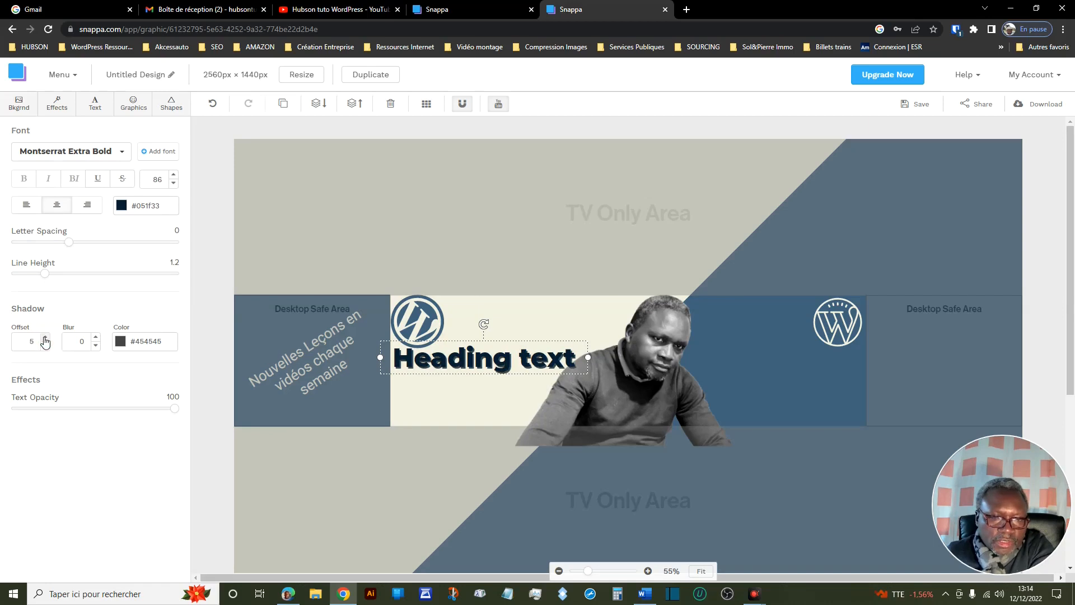
{"action": "left_click", "coordinate": [46, 345]}
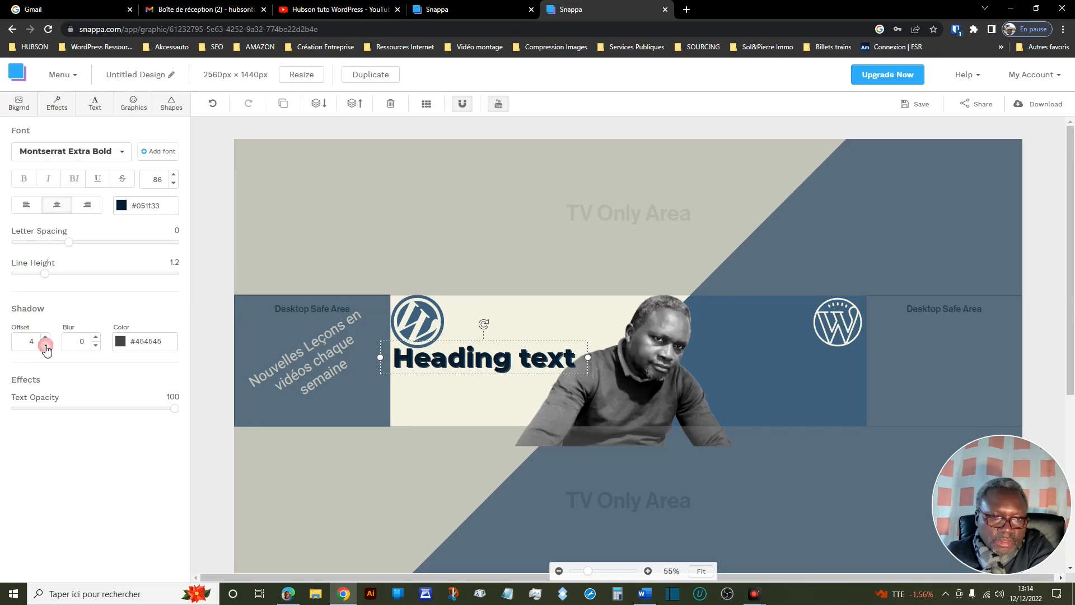
{"action": "left_click", "coordinate": [134, 343]}
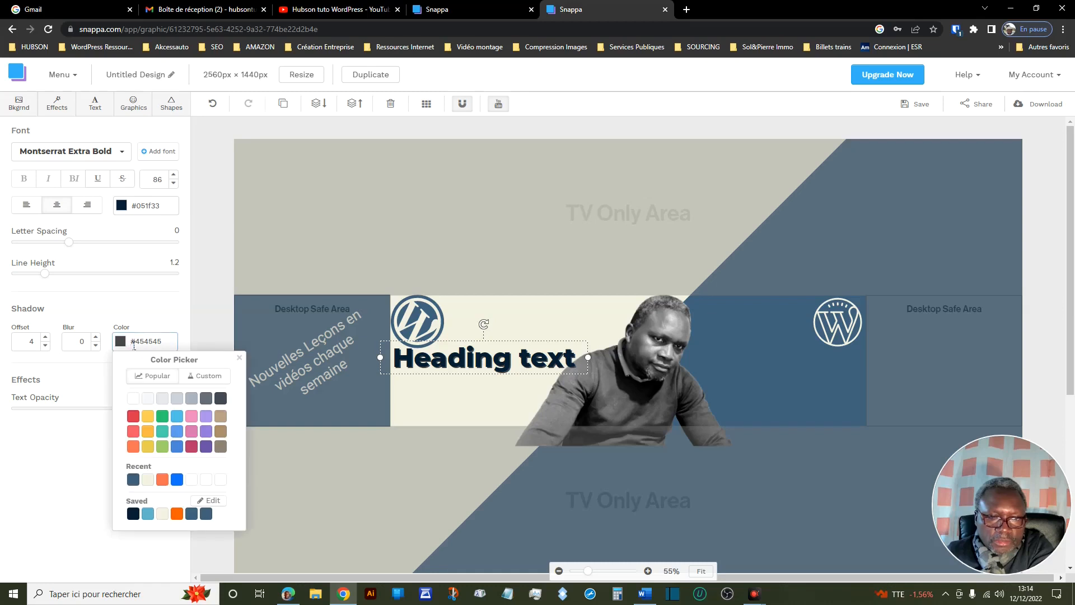
{"action": "left_click", "coordinate": [147, 514]}
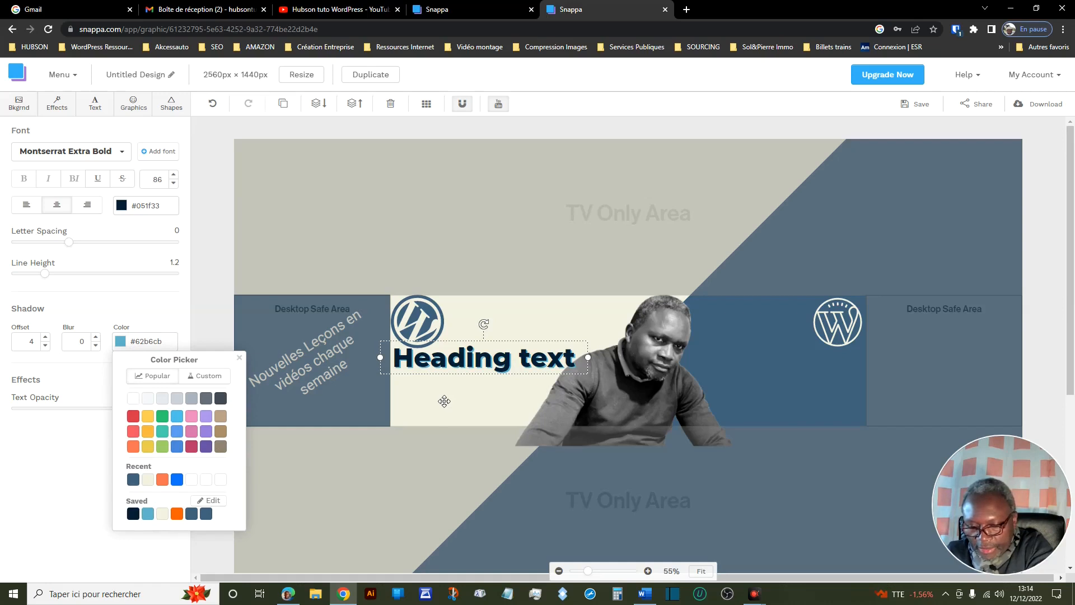
Replace the heading's placeholder text with "APPRENDRE".
{"action": "left_click", "coordinate": [495, 363]}
{"action": "double_click", "coordinate": [494, 363]}
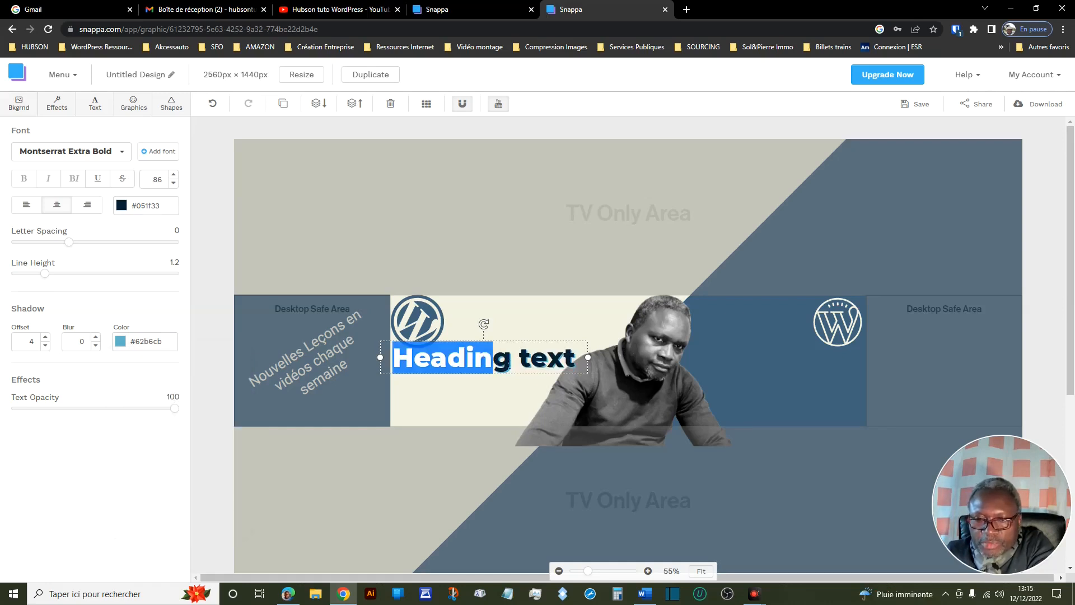
{"action": "triple_click", "coordinate": [526, 363]}
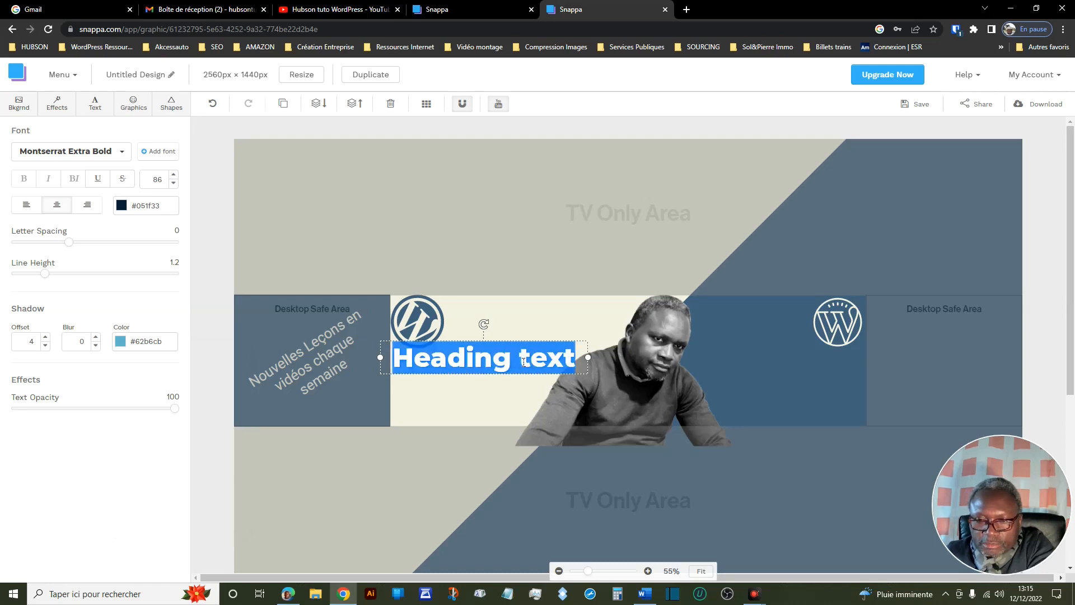
{"action": "type", "text": "APPRENDRE"}
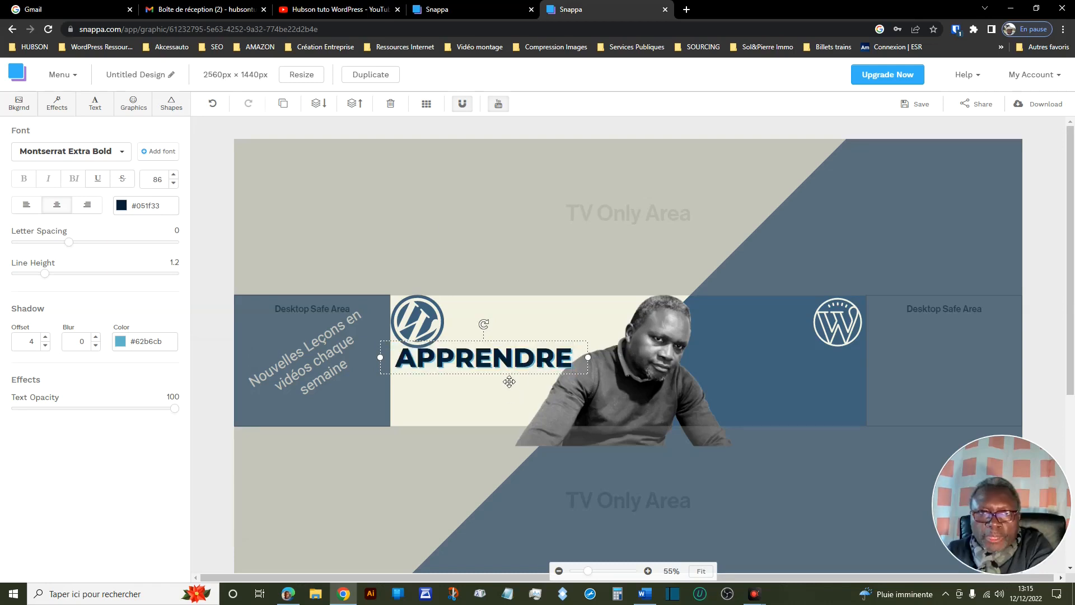
Duplicate the "APPRENDRE" heading, align the copy level with it on the blue area, and change its text to "WORDPRESS".
{"action": "left_click", "coordinate": [285, 105]}
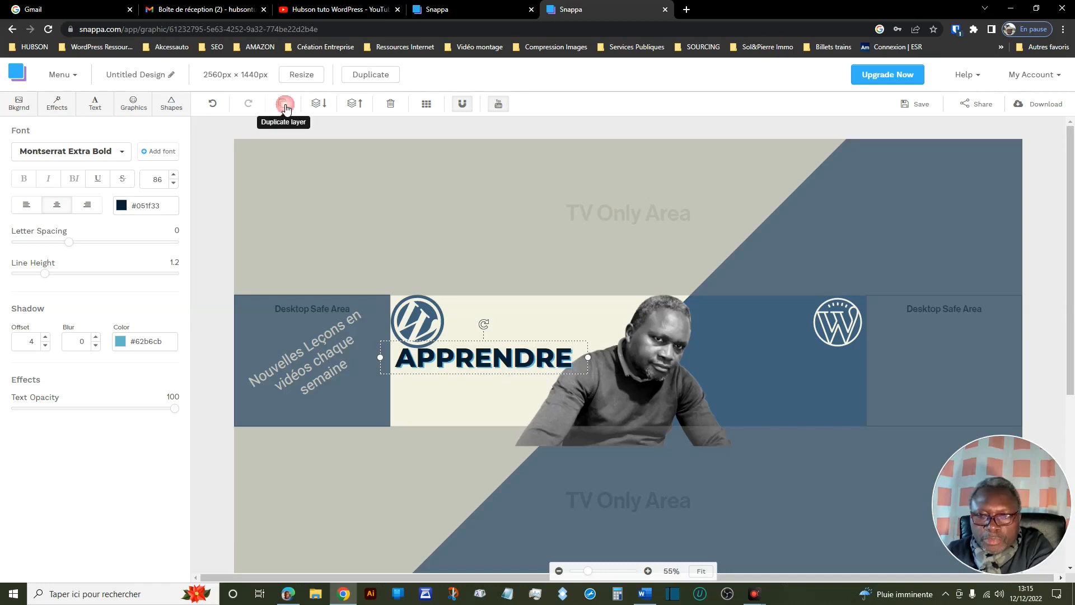
{"action": "left_click_drag", "start_coordinate": [502, 361], "coordinate": [781, 349]}
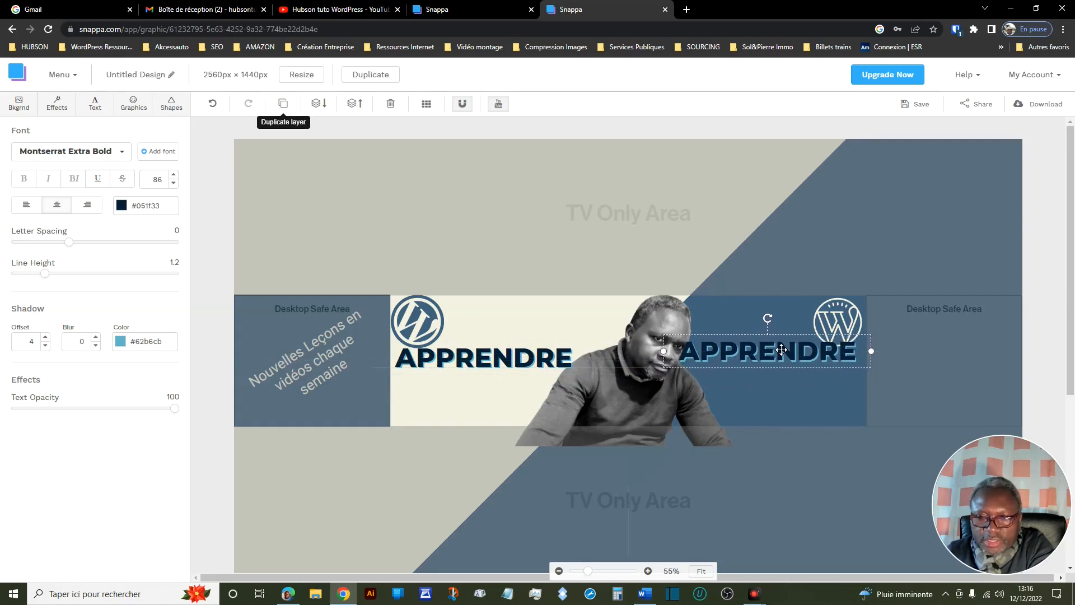
{"action": "left_click_drag", "start_coordinate": [782, 350], "coordinate": [781, 356]}
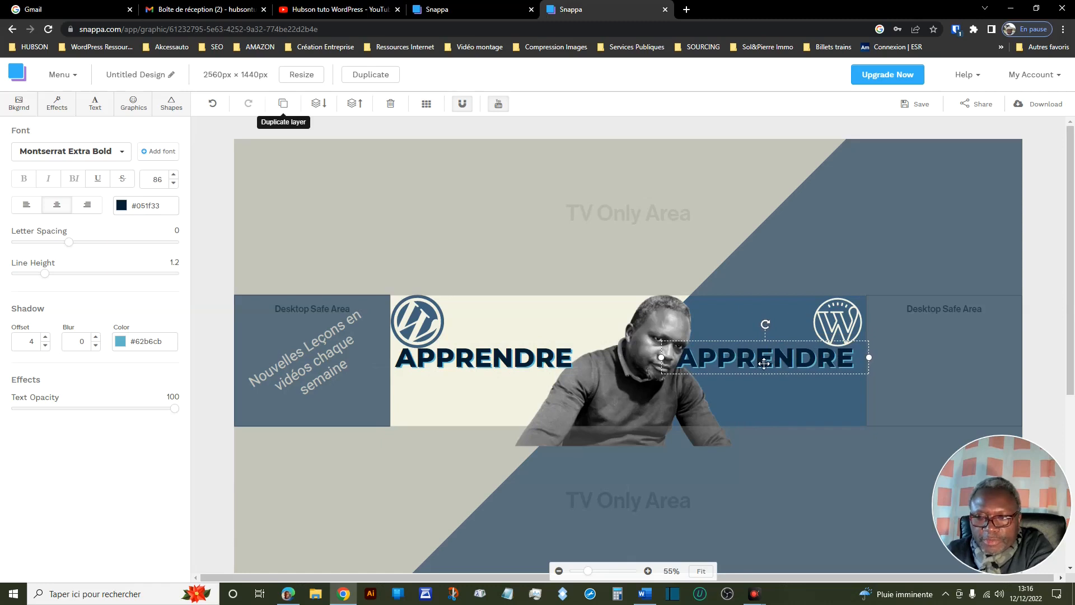
{"action": "double_click", "coordinate": [769, 359]}
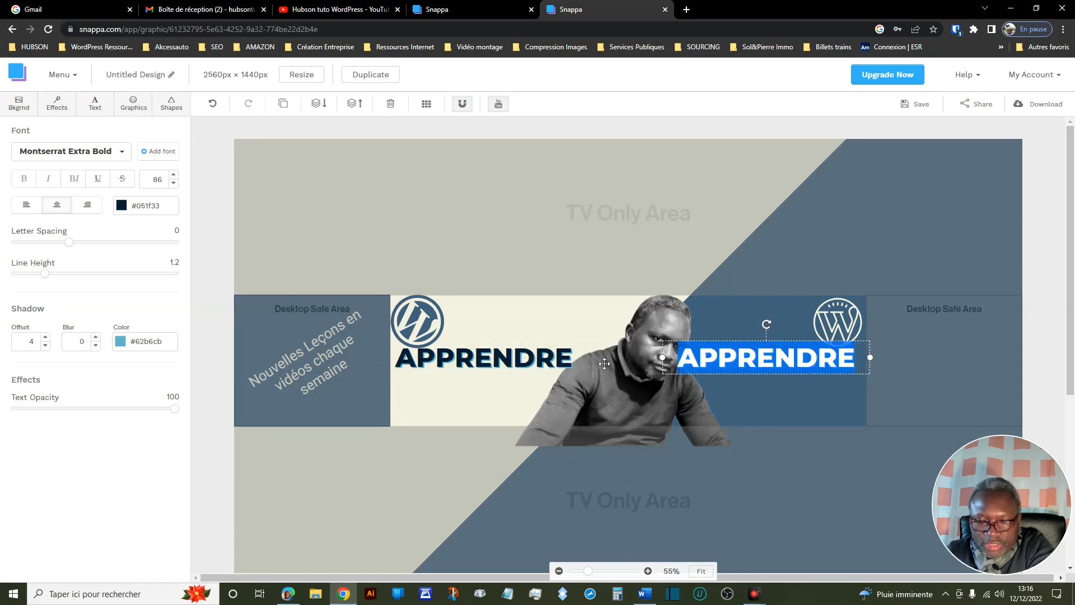
{"action": "type", "text": "WORDPRESS"}
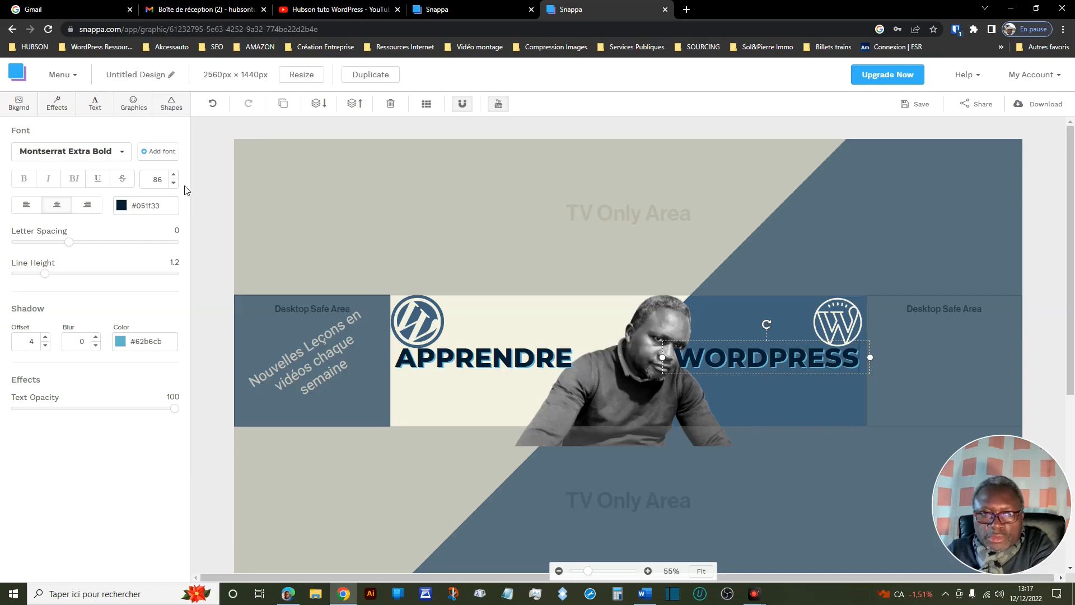
Colour the "WORDPRESS" heading cream #f1f1e0 and compare it with the reference banner.
{"action": "left_click", "coordinate": [140, 206]}
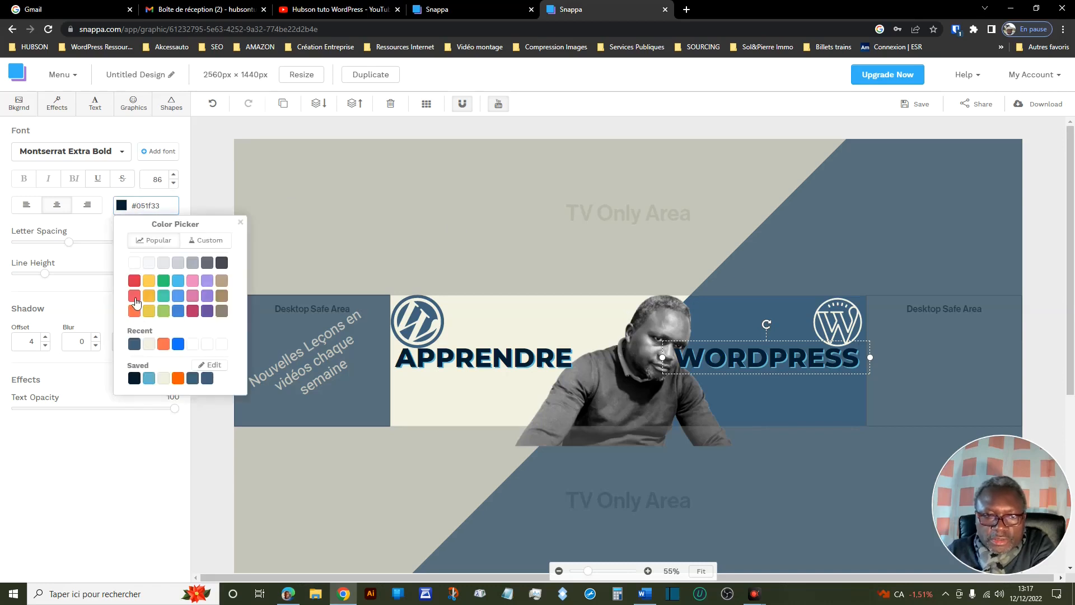
{"action": "left_click", "coordinate": [149, 343]}
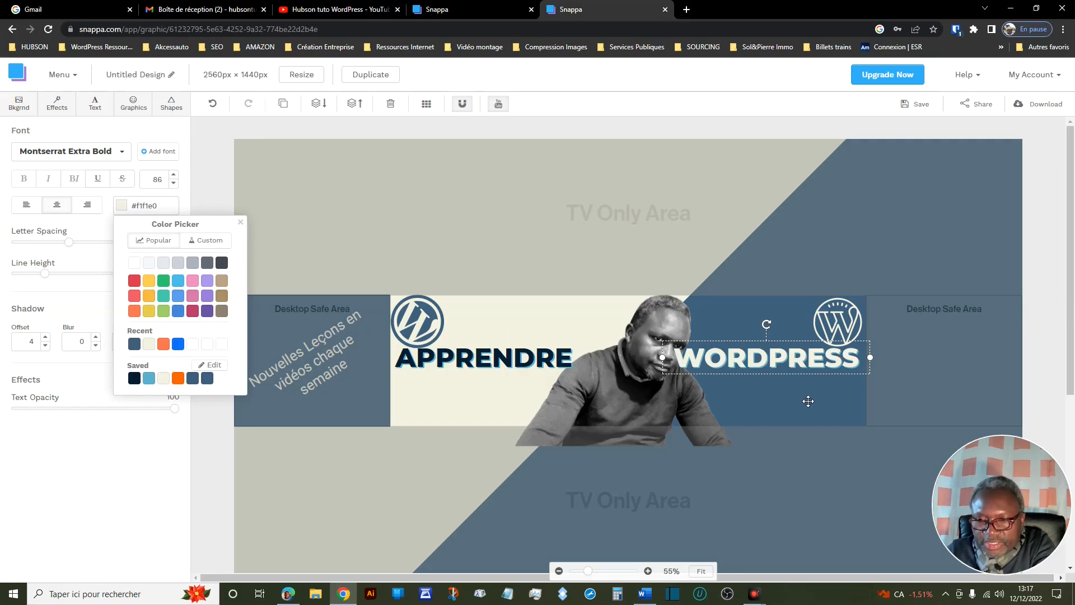
{"action": "left_click", "coordinate": [462, 6]}
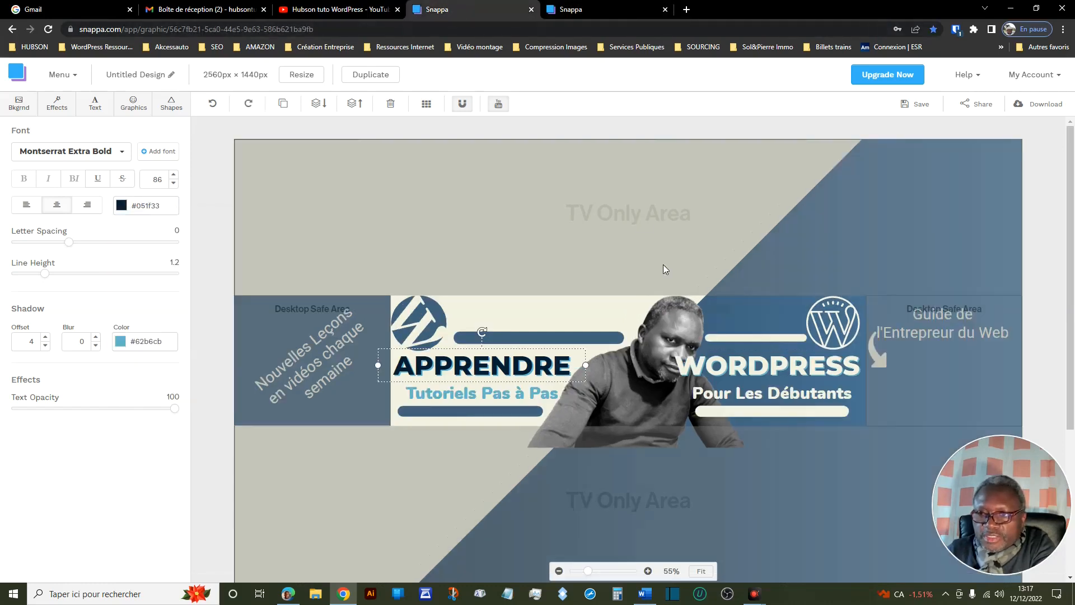
{"action": "left_click", "coordinate": [589, 10]}
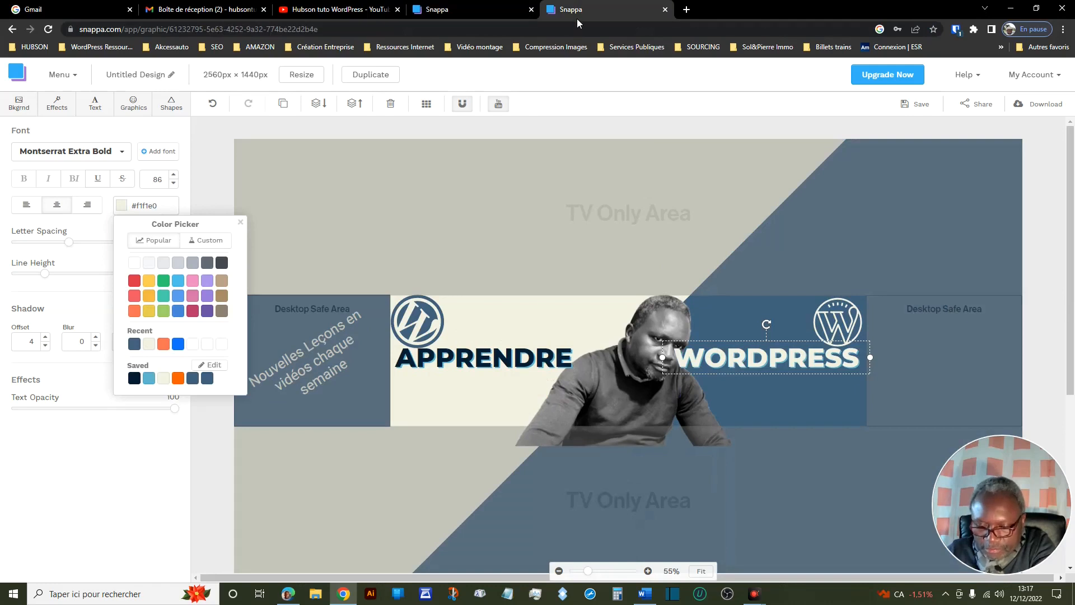
Check the subtitle in the reference banner, then add a heading above the portrait in the new banner reading "Pour Les Débutants".
{"action": "left_click", "coordinate": [461, 9]}
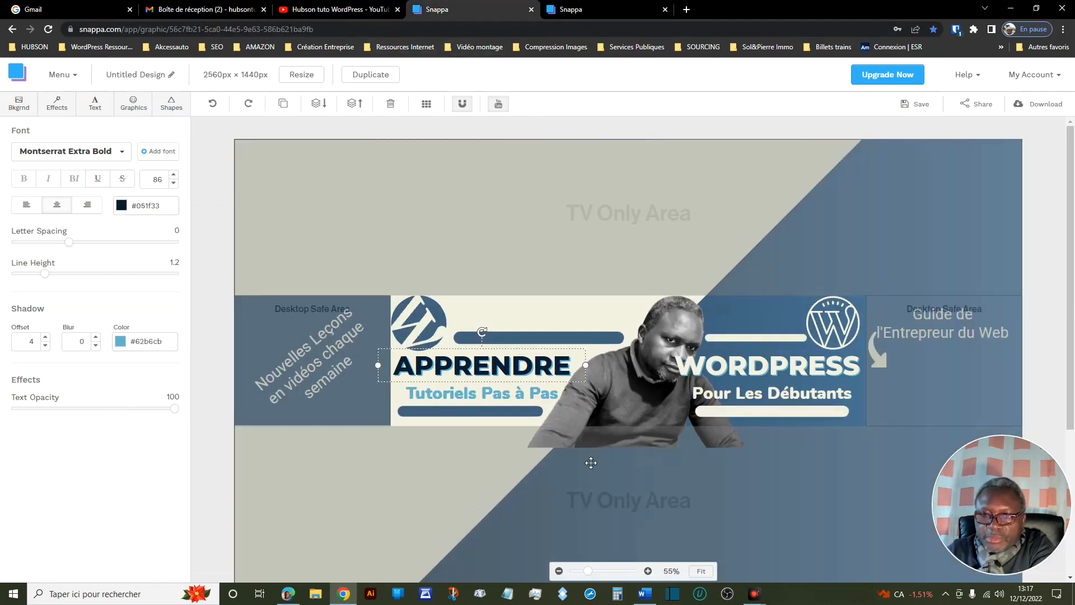
{"action": "left_click", "coordinate": [517, 394]}
{"action": "left_click", "coordinate": [616, 12]}
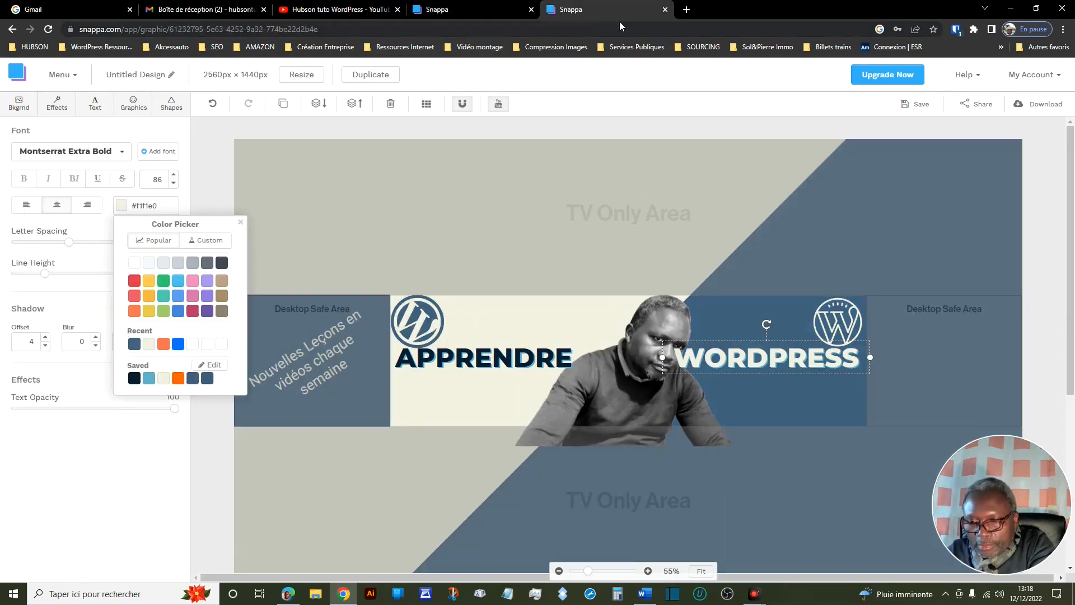
{"action": "left_click", "coordinate": [573, 381]}
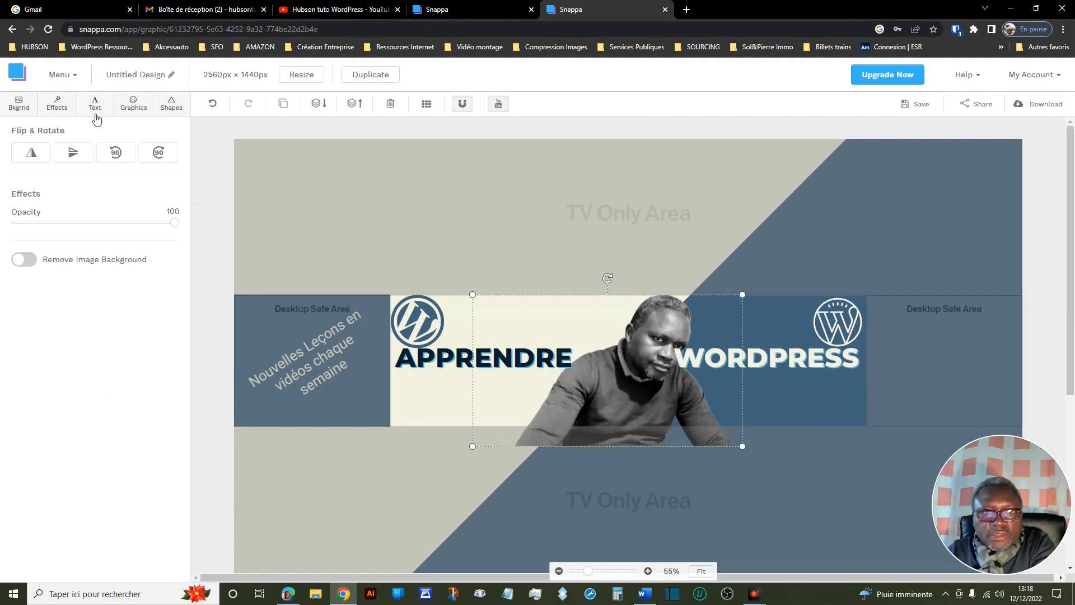
{"action": "left_click", "coordinate": [100, 112]}
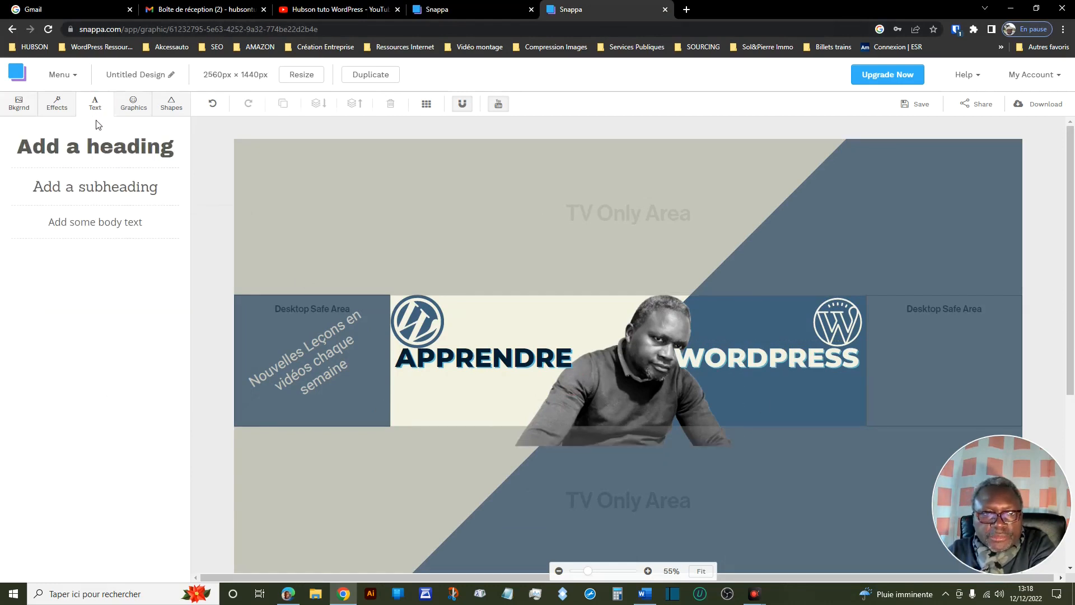
{"action": "left_click", "coordinate": [102, 157]}
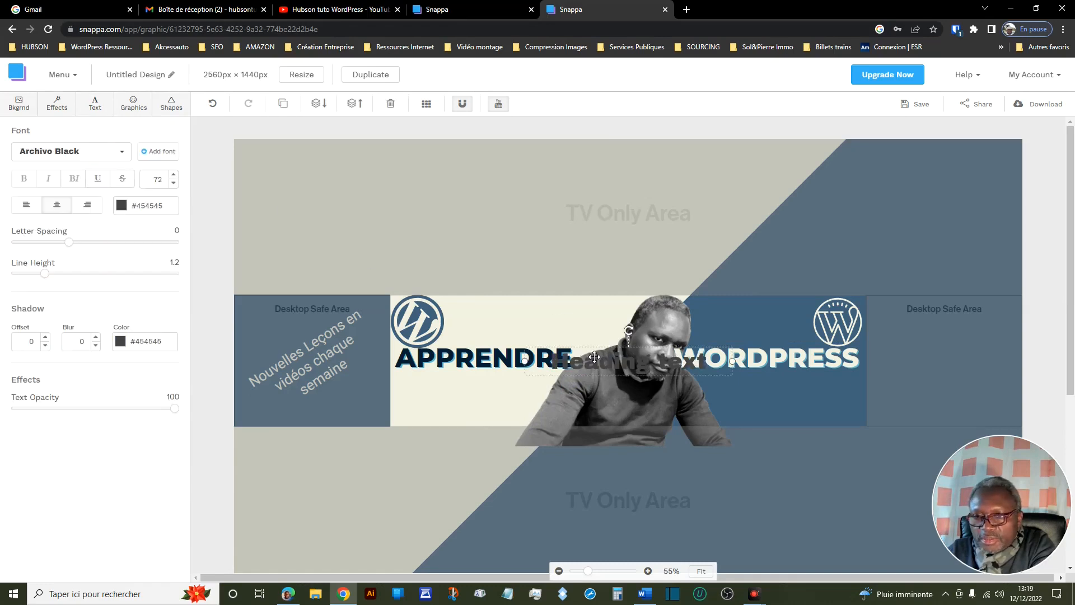
{"action": "left_click_drag", "start_coordinate": [595, 357], "coordinate": [587, 278]}
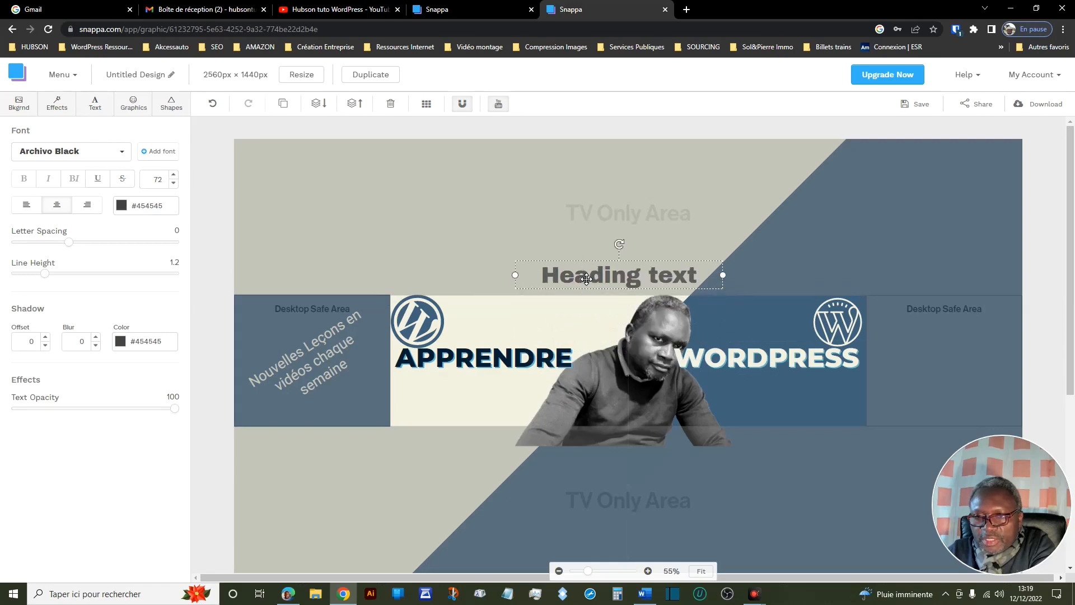
{"action": "double_click", "coordinate": [586, 279]}
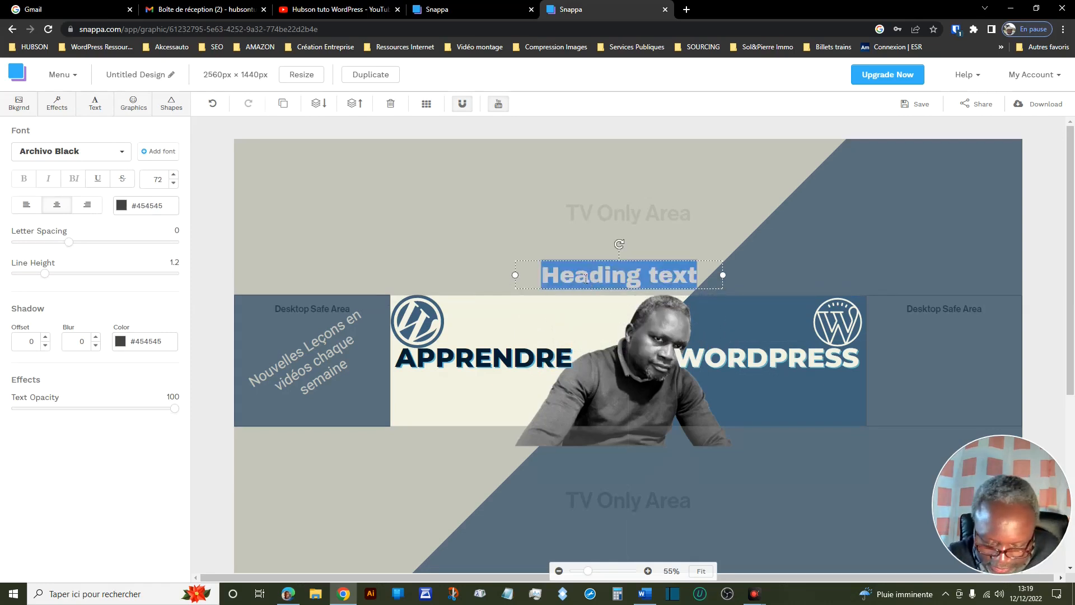
{"action": "type", "text": "Pour Les Débutants"}
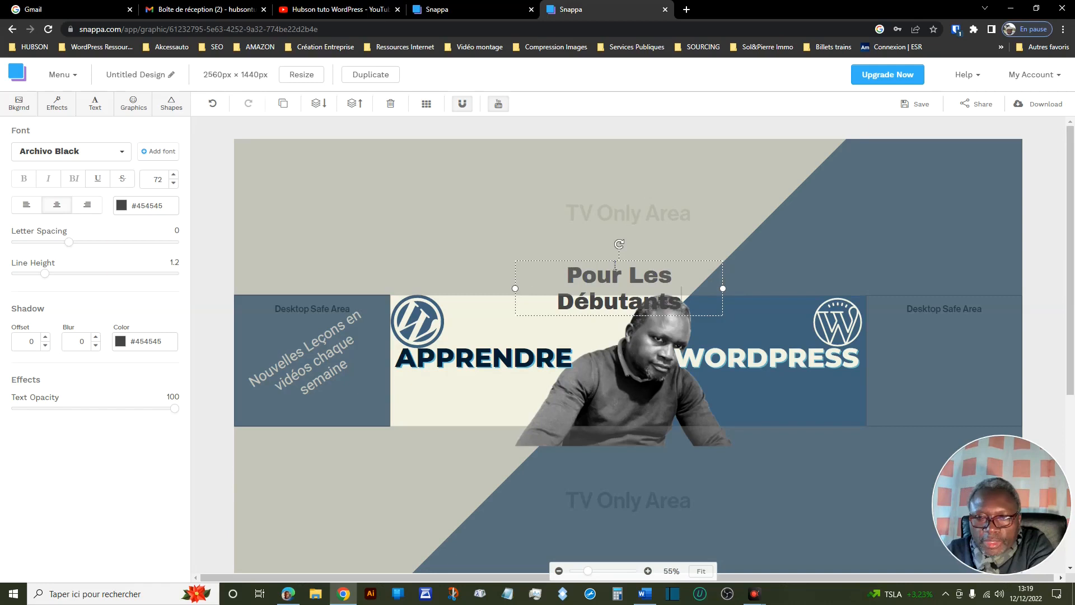
Reduce the font size of the "Pour Les Débutants" text to 55 so it fits on one line.
{"action": "double_click", "coordinate": [596, 276]}
{"action": "triple_click", "coordinate": [596, 276]}
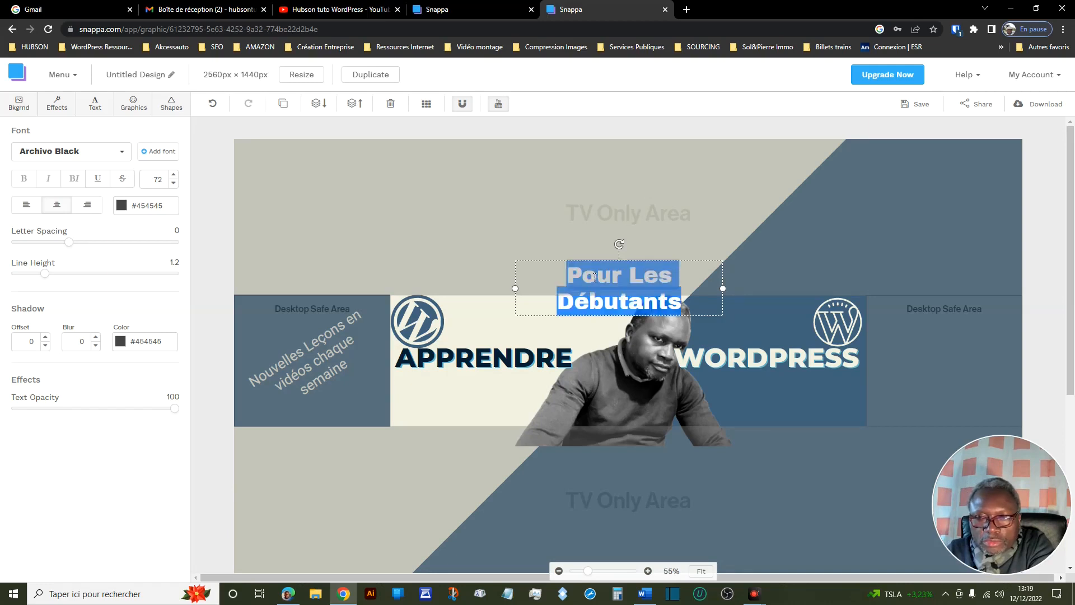
{"action": "left_click", "coordinate": [174, 185]}
{"action": "left_click", "coordinate": [174, 186]}
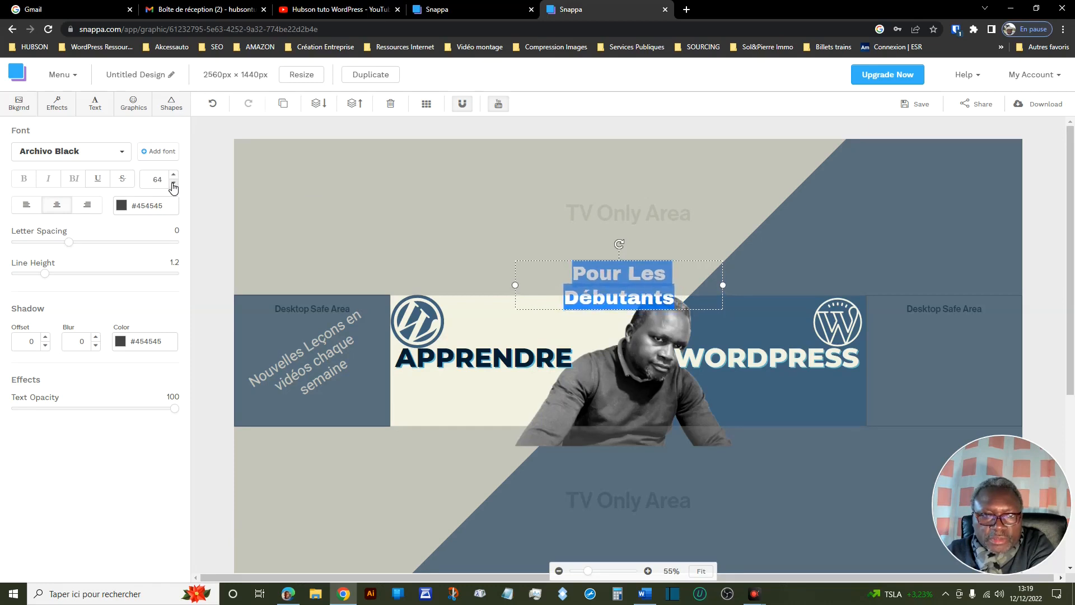
{"action": "left_click", "coordinate": [174, 185]}
{"action": "left_click", "coordinate": [174, 186]}
{"action": "left_click", "coordinate": [174, 186]}
{"action": "left_click", "coordinate": [174, 185]}
{"action": "left_click", "coordinate": [174, 186]}
{"action": "left_click", "coordinate": [174, 186]}
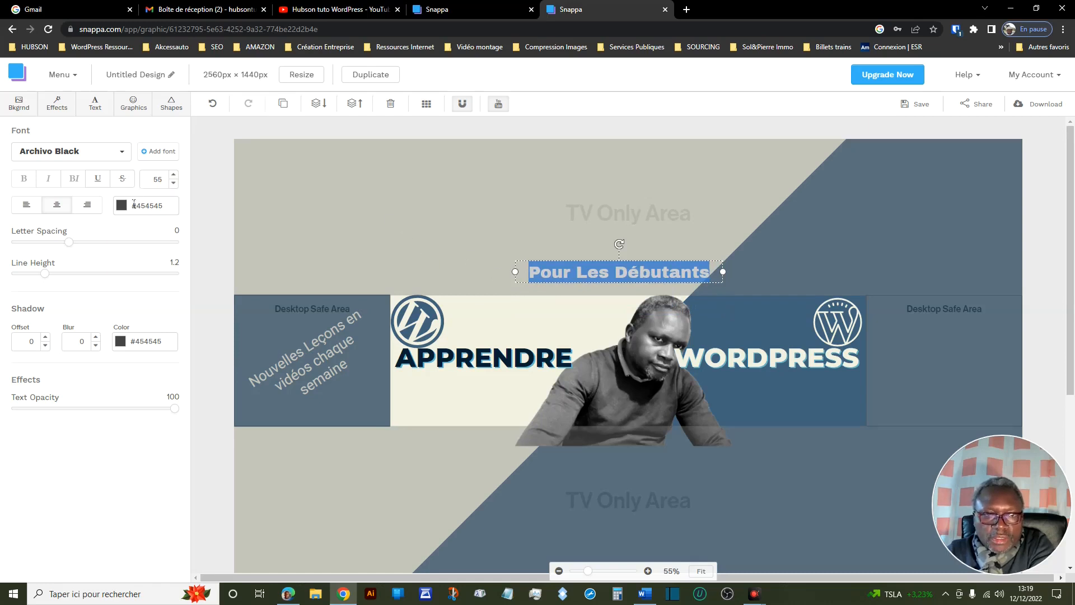
Colour the "Pour Les Débutants" text with the saved cream #f1f1e0 and place it directly below "WORDPRESS".
{"action": "left_click", "coordinate": [134, 204]}
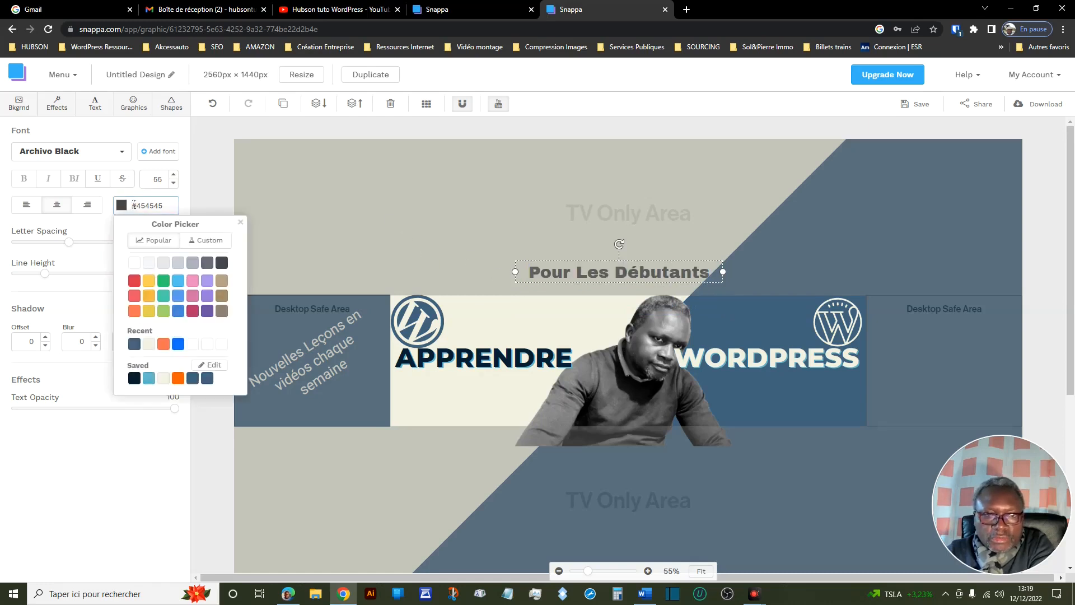
{"action": "left_click", "coordinate": [164, 379]}
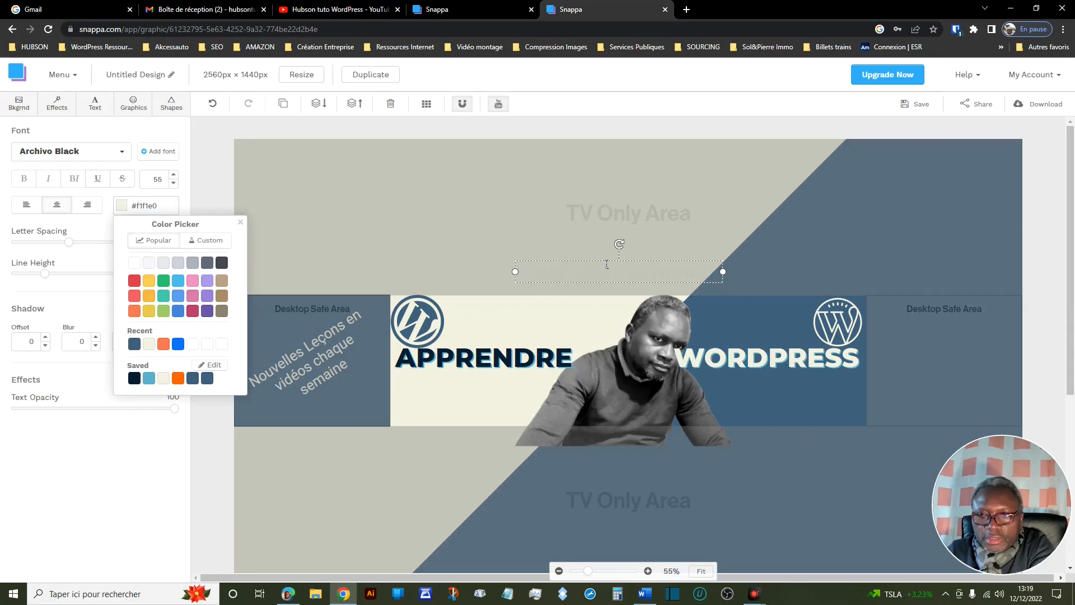
{"action": "left_click", "coordinate": [537, 262]}
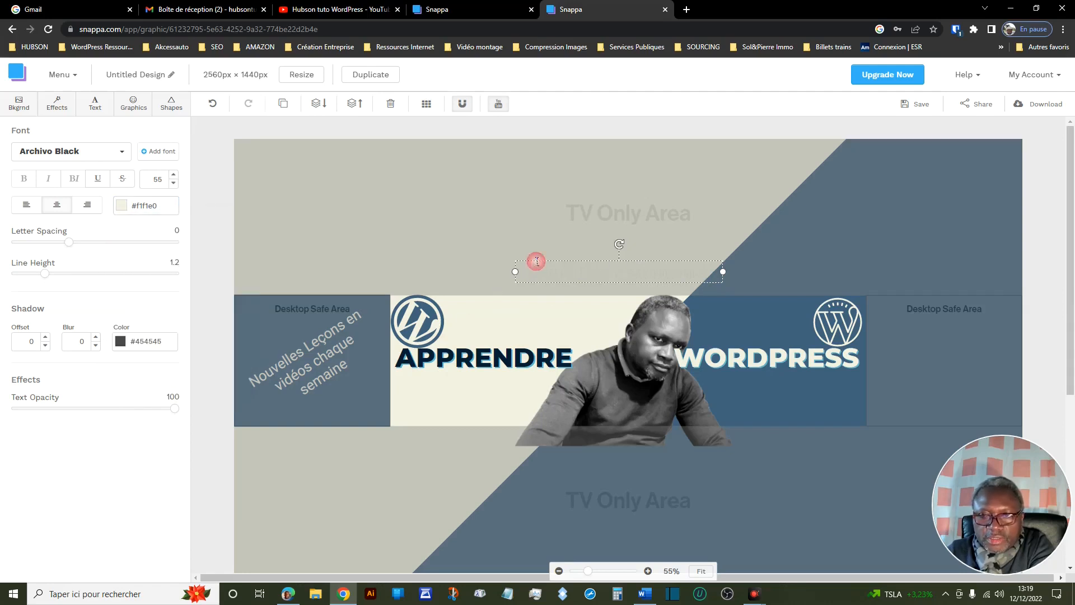
{"action": "left_click", "coordinate": [579, 259]}
{"action": "left_click", "coordinate": [582, 269]}
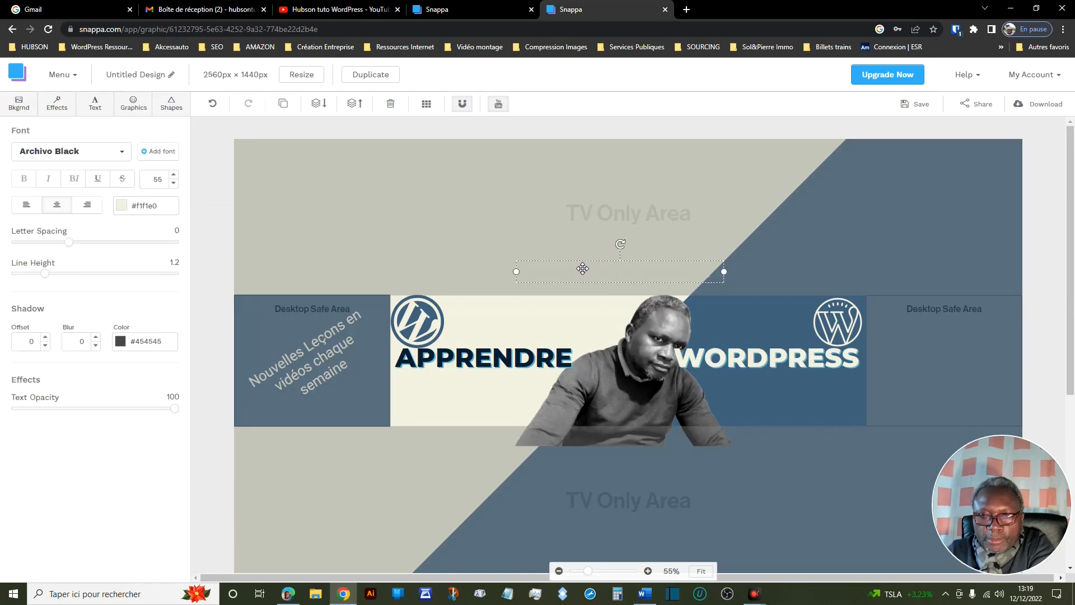
{"action": "left_click_drag", "start_coordinate": [583, 269], "coordinate": [723, 382]}
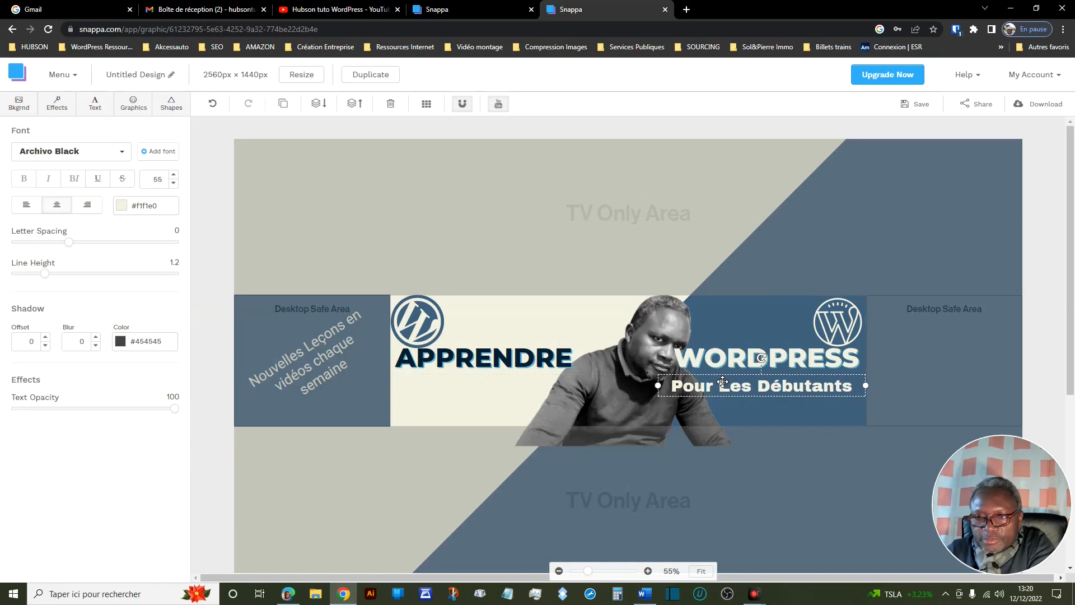
Duplicate the "Pour Les Débutants" subtitle below "APPRENDRE" as "Tutoriels Pas à Pas" in the saved light blue #62b6cb.
{"action": "left_click", "coordinate": [284, 108]}
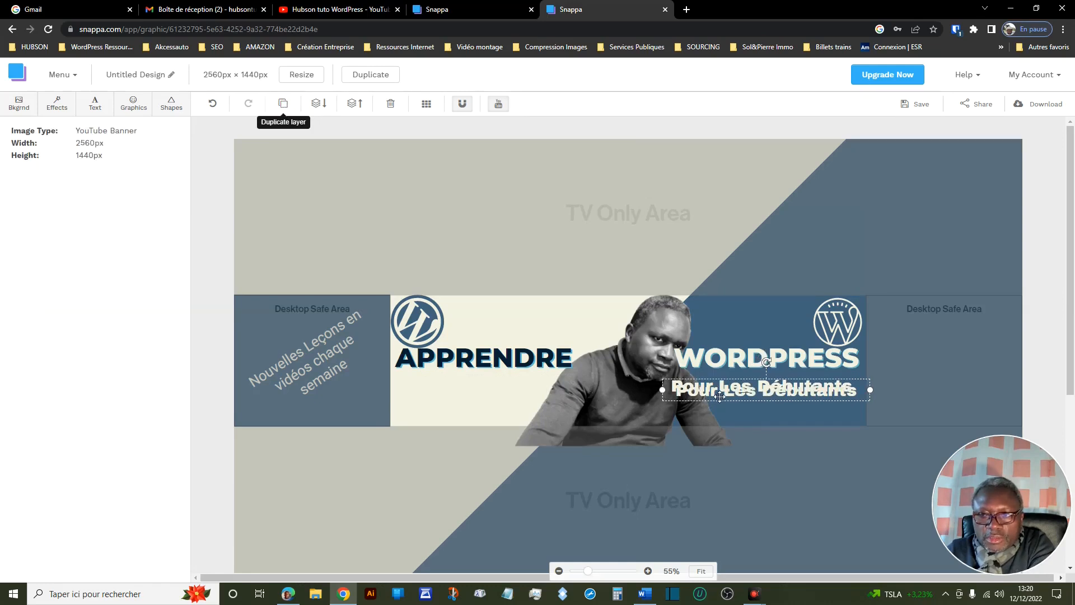
{"action": "left_click_drag", "start_coordinate": [722, 394], "coordinate": [448, 389]}
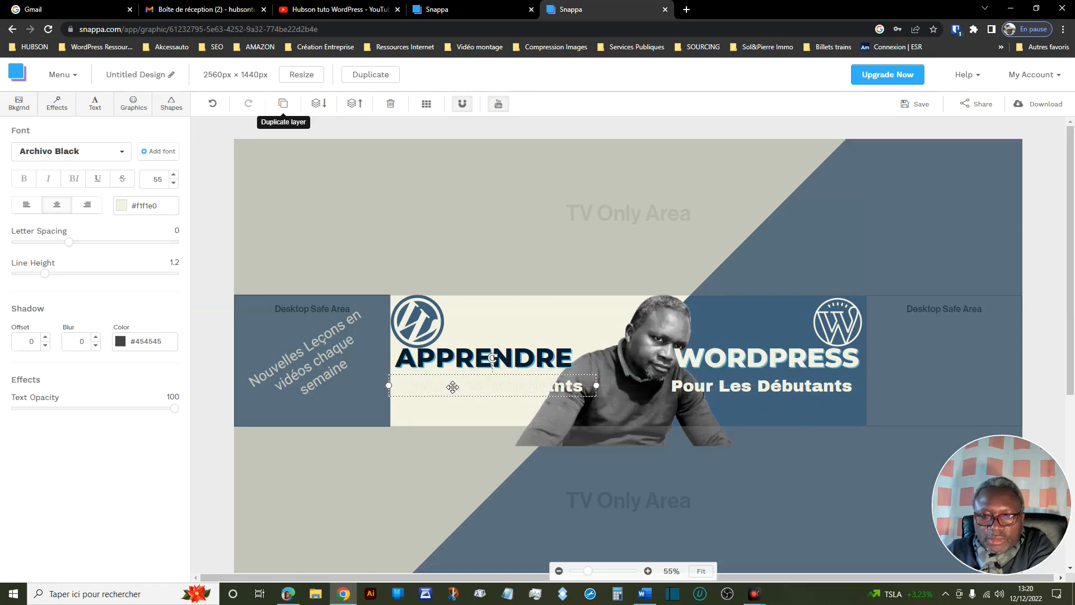
{"action": "double_click", "coordinate": [453, 387]}
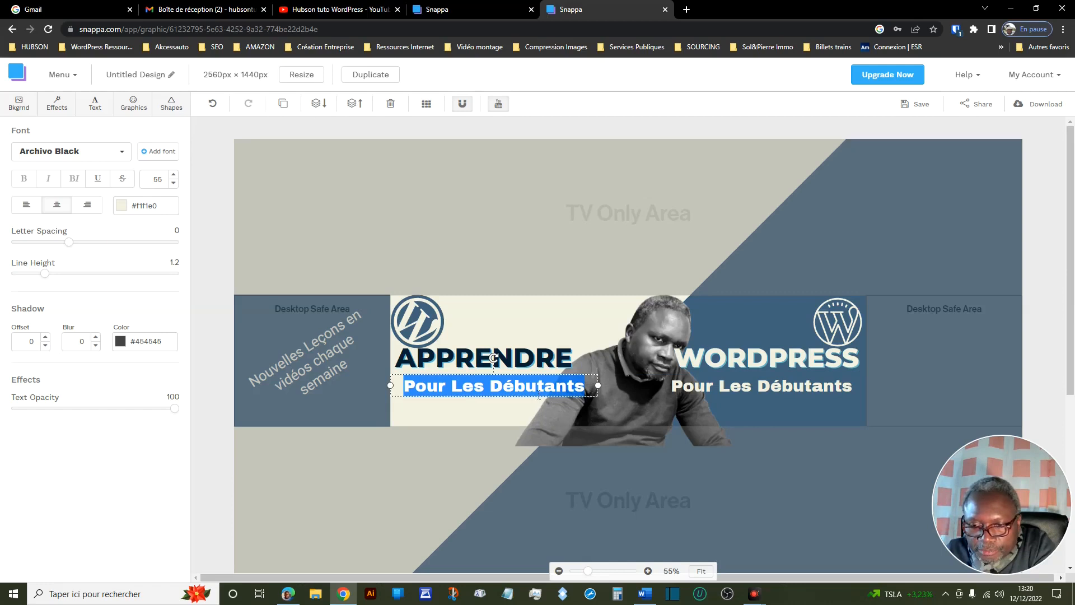
{"action": "key", "text": "ctrl+v"}
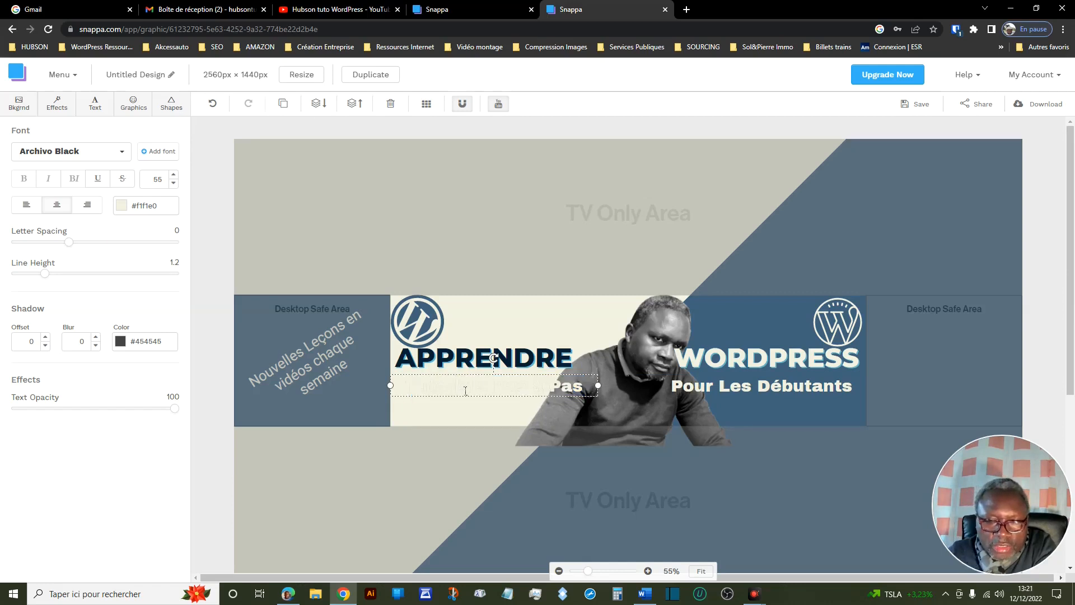
{"action": "left_click", "coordinate": [137, 206]}
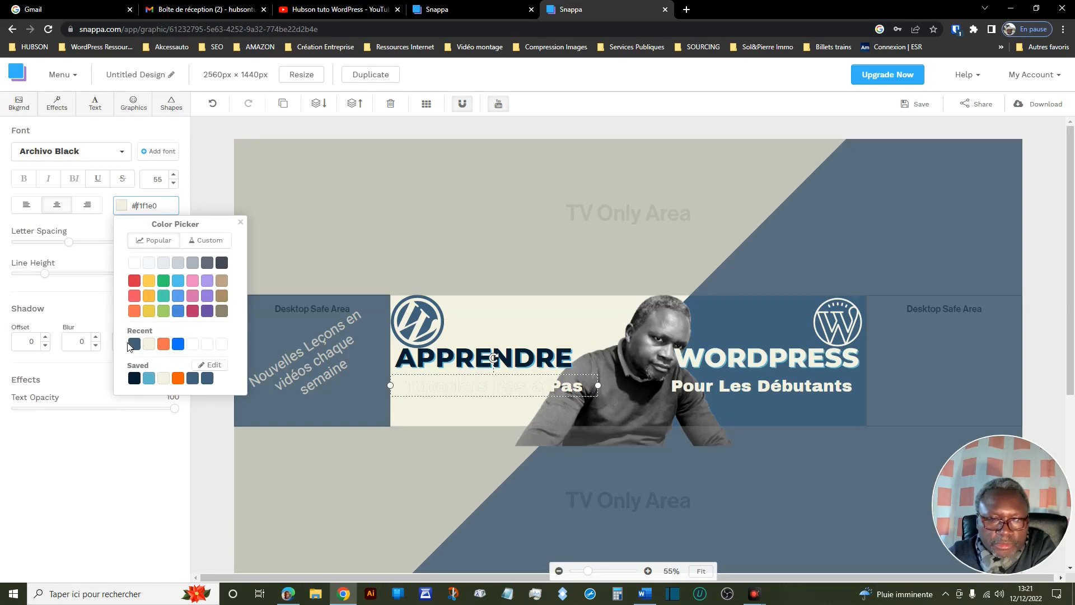
{"action": "left_click", "coordinate": [149, 379]}
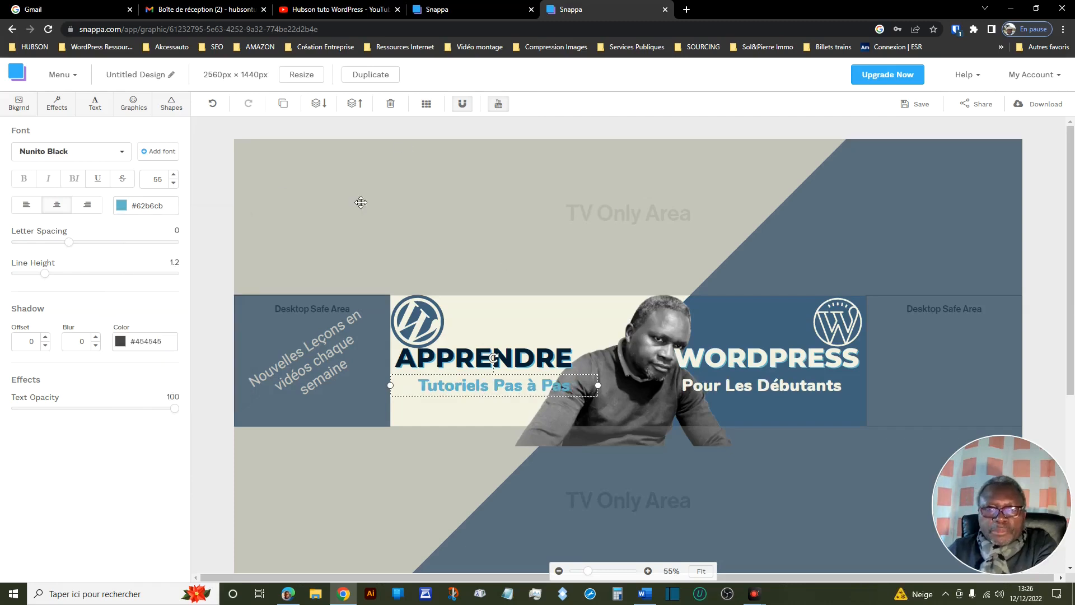
Search the icon graphics for "line", insert the thick black diagonal line, and move it above the "APPRENDRE" heading.
{"action": "left_click", "coordinate": [456, 14]}
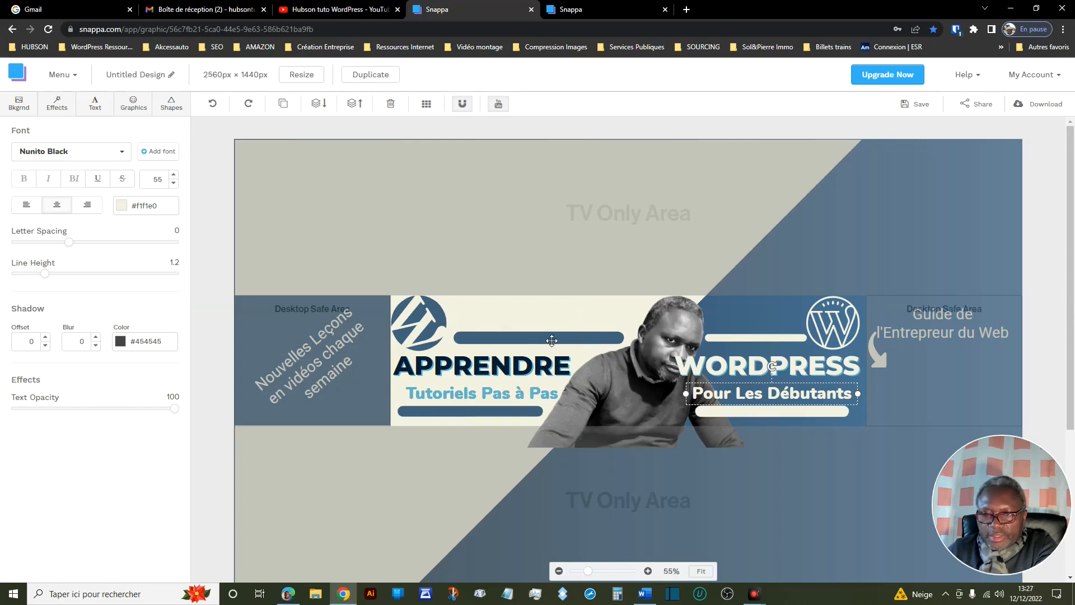
{"action": "left_click", "coordinate": [571, 9]}
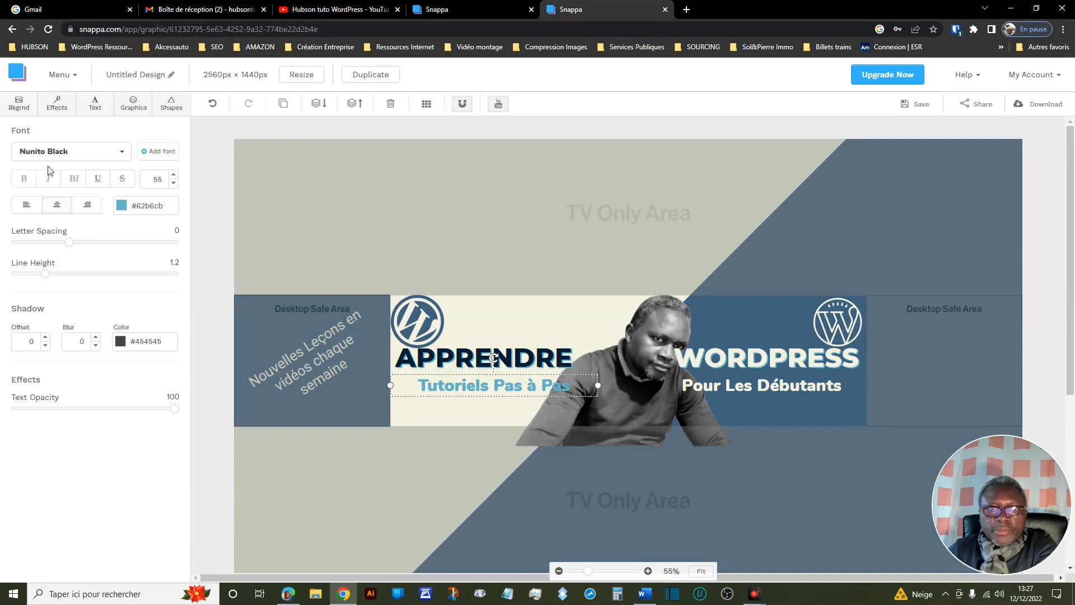
{"action": "left_click", "coordinate": [132, 110]}
{"action": "left_click", "coordinate": [115, 162]}
{"action": "type", "text": "Wordpress"}
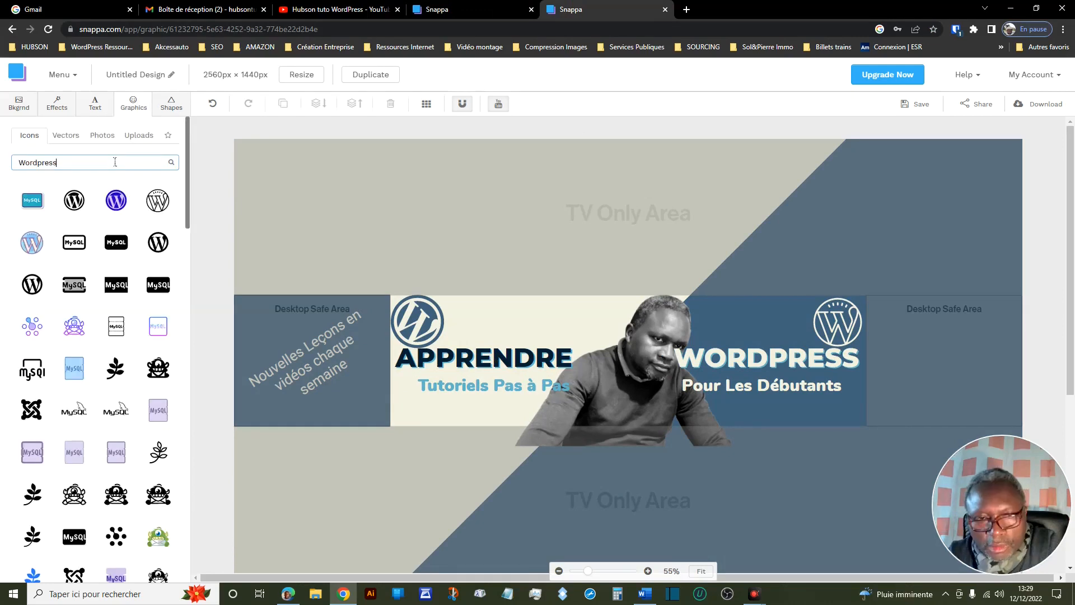
{"action": "key", "text": "BackSpace"}
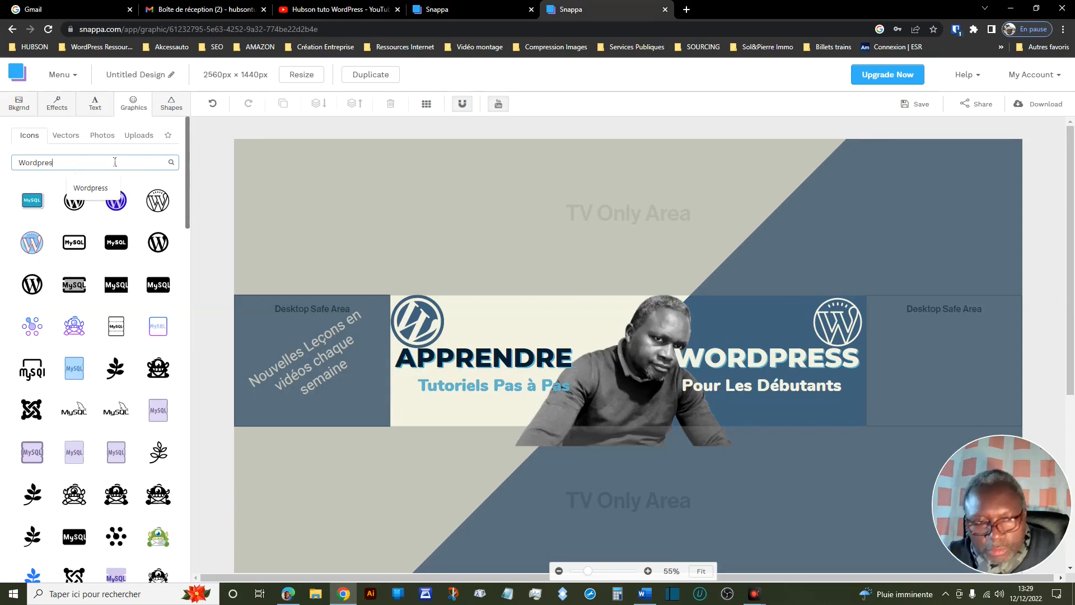
{"action": "key", "text": "BackSpace"}
{"action": "key", "text": "BackSpace"}
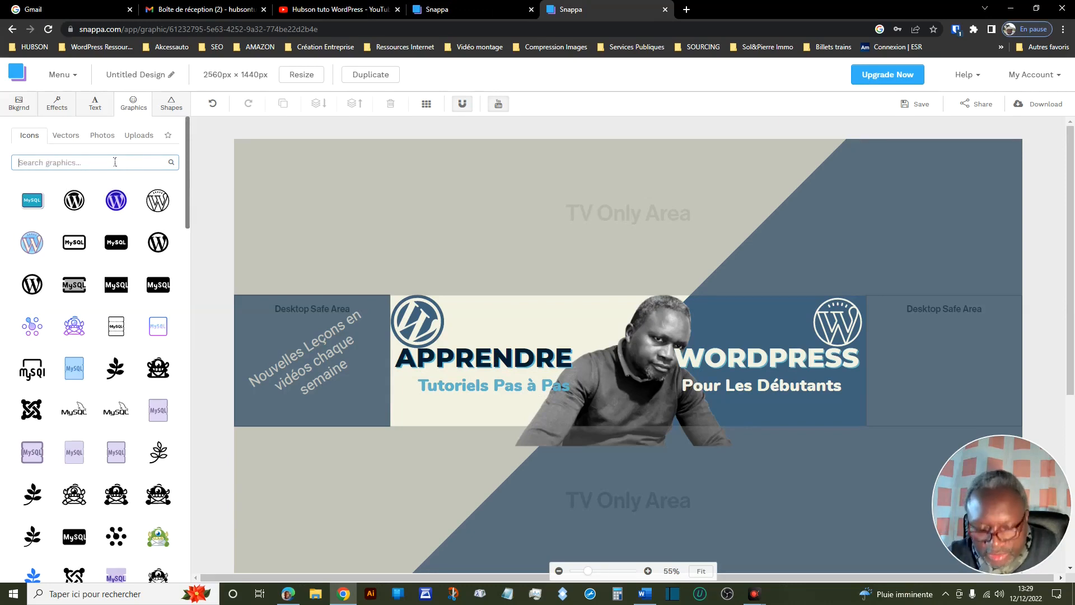
{"action": "type", "text": "line"}
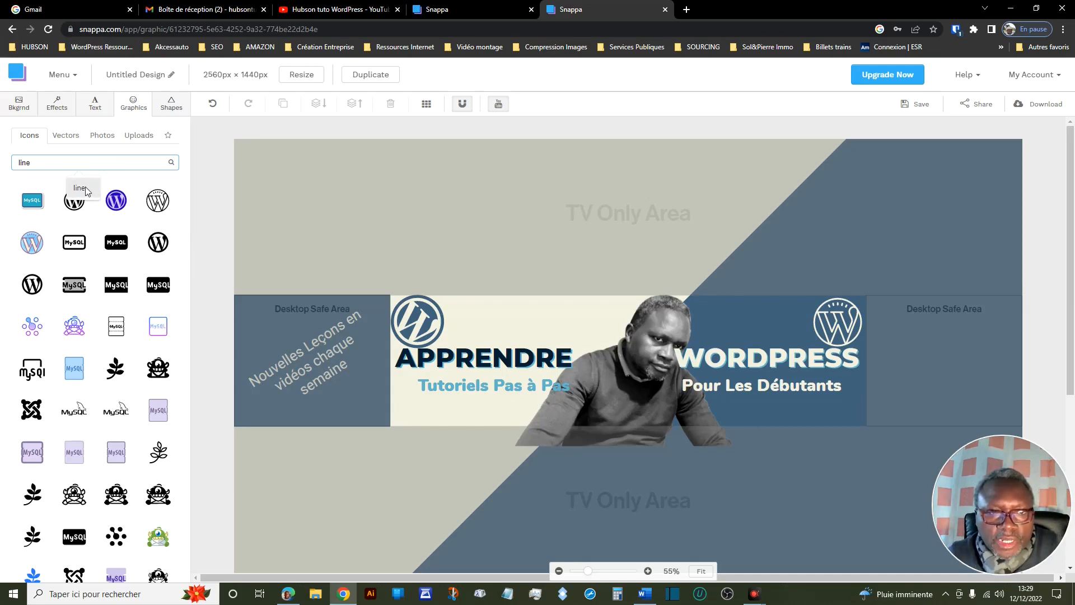
{"action": "left_click", "coordinate": [79, 187]}
{"action": "left_click", "coordinate": [172, 163]}
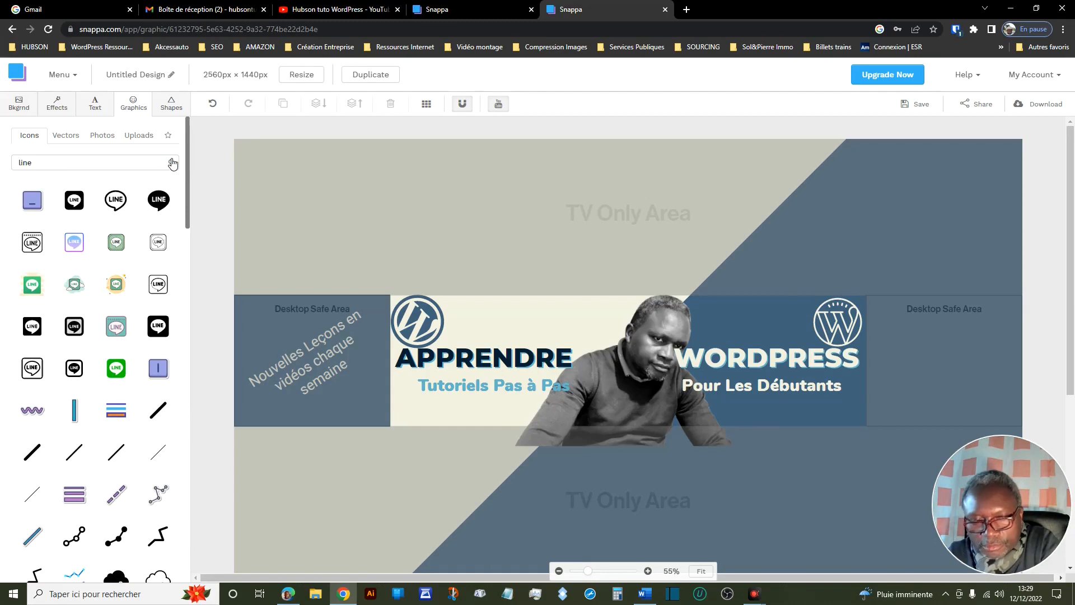
{"action": "left_click", "coordinate": [159, 413]}
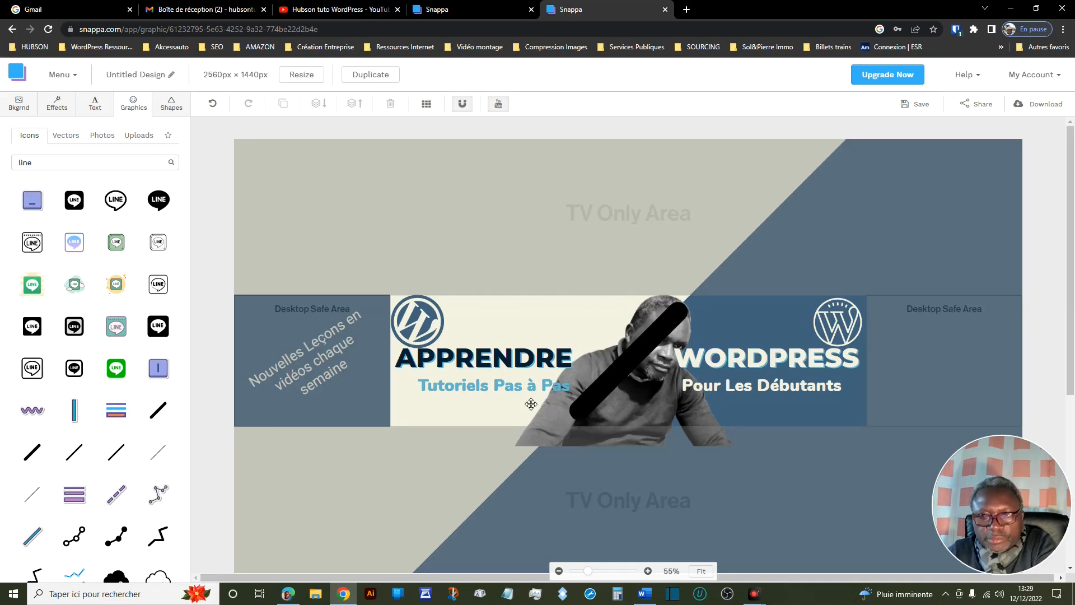
{"action": "left_click_drag", "start_coordinate": [602, 390], "coordinate": [497, 274]}
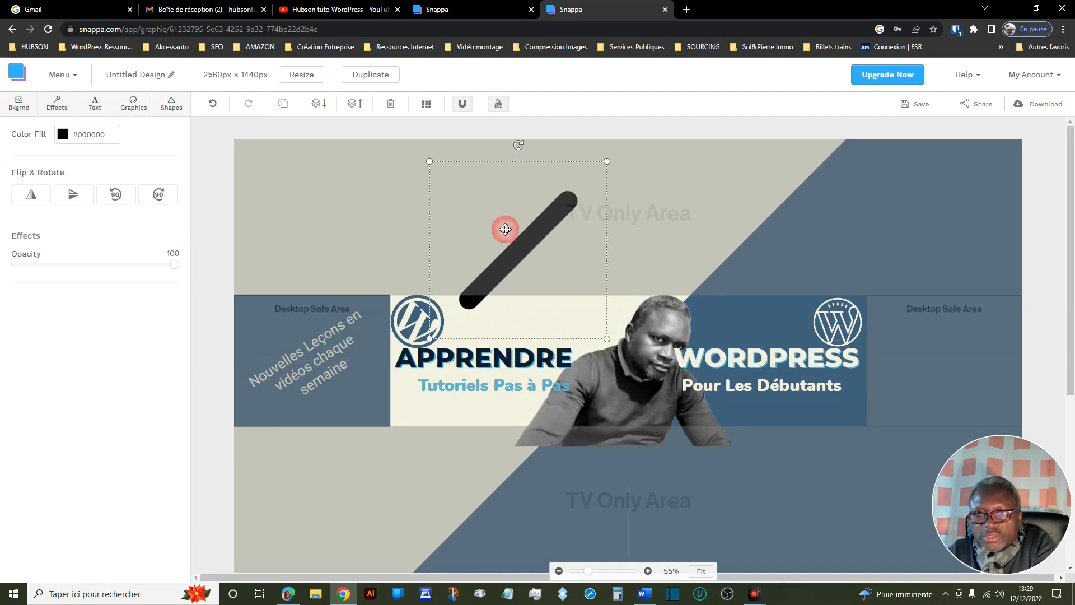
Rotate the thick black diagonal line clockwise until it lies horizontal.
{"action": "left_click_drag", "start_coordinate": [538, 150], "coordinate": [559, 157]}
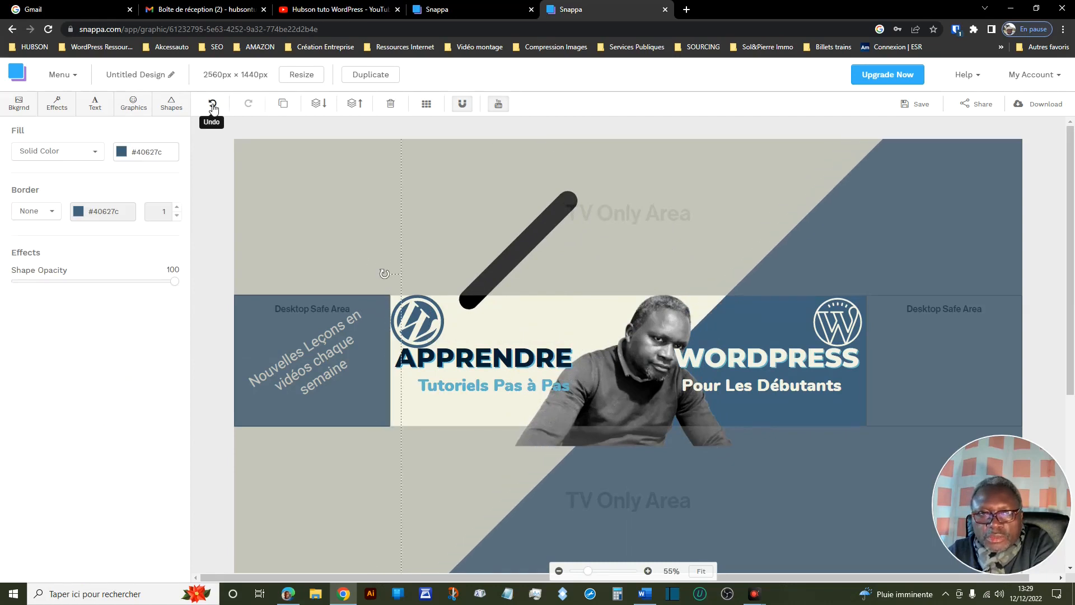
{"action": "left_click", "coordinate": [213, 103]}
{"action": "left_click", "coordinate": [533, 233]}
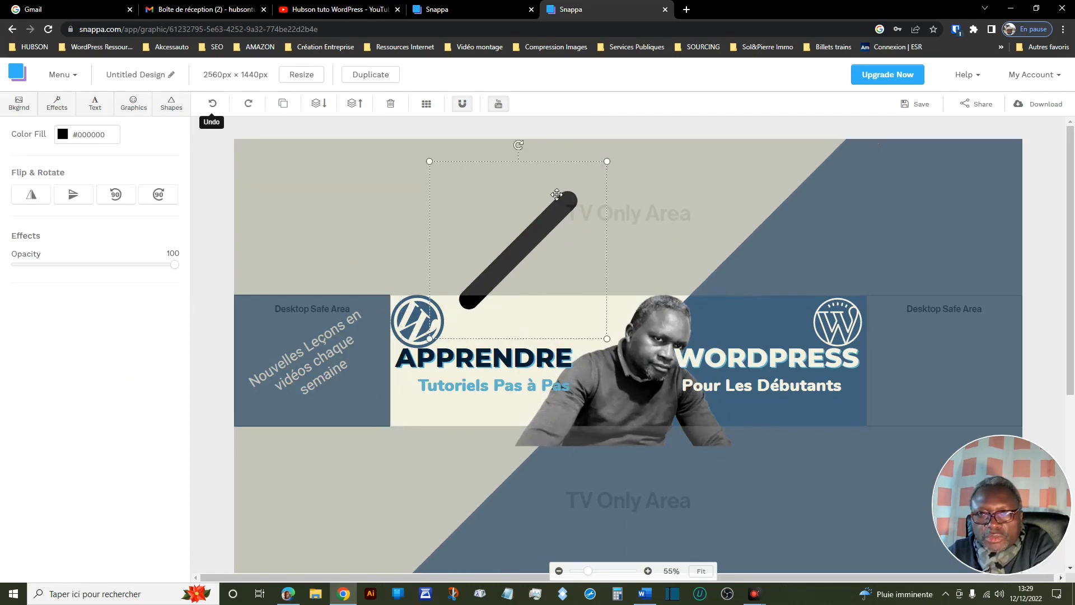
{"action": "left_click_drag", "start_coordinate": [520, 148], "coordinate": [573, 197]}
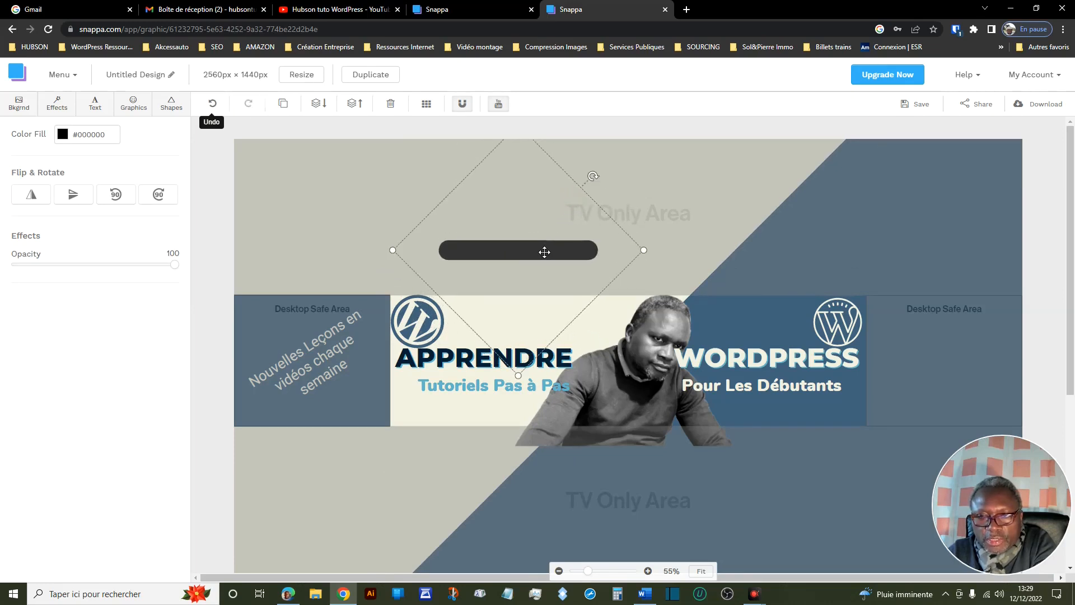
Fit the horizontal line slightly smaller between the WordPress logo and the portrait above "APPRENDRE", and colour it with the saved blue #40627c.
{"action": "left_click_drag", "start_coordinate": [544, 252], "coordinate": [555, 322]}
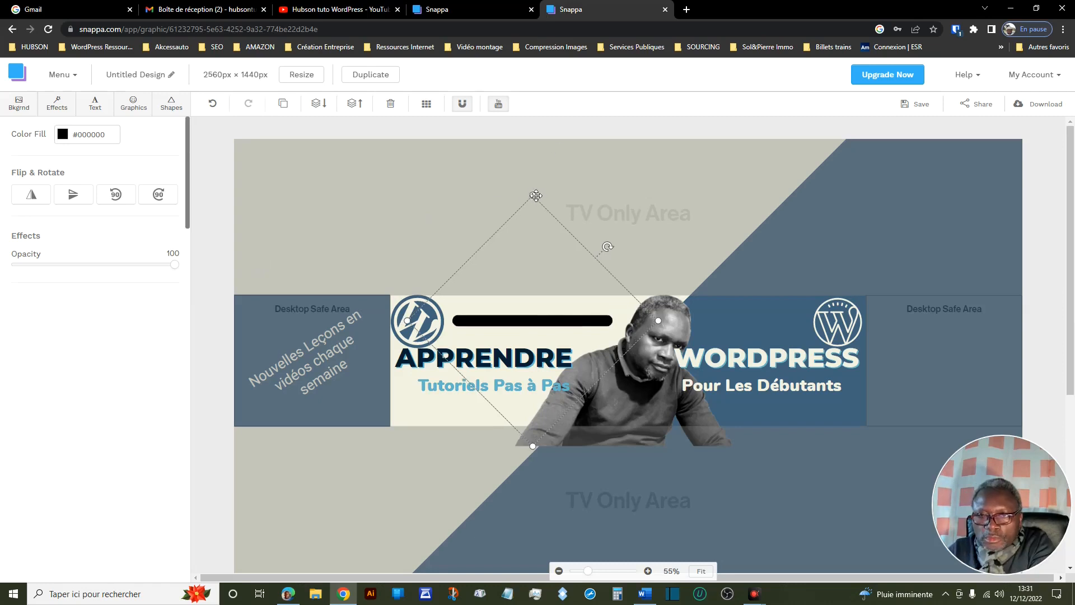
{"action": "mouse_move", "coordinate": [532, 195]}
{"action": "left_mouse_down"}
{"action": "mouse_move", "coordinate": [531, 214]}
{"action": "mouse_move", "coordinate": [533, 194]}
{"action": "left_mouse_up"}
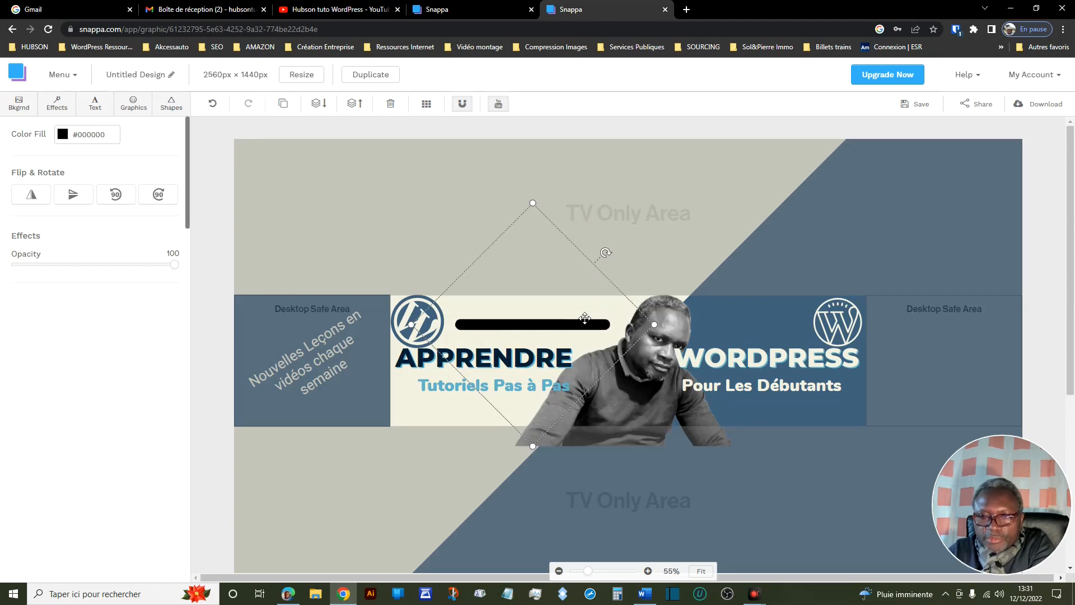
{"action": "left_click_drag", "start_coordinate": [560, 323], "coordinate": [559, 321]}
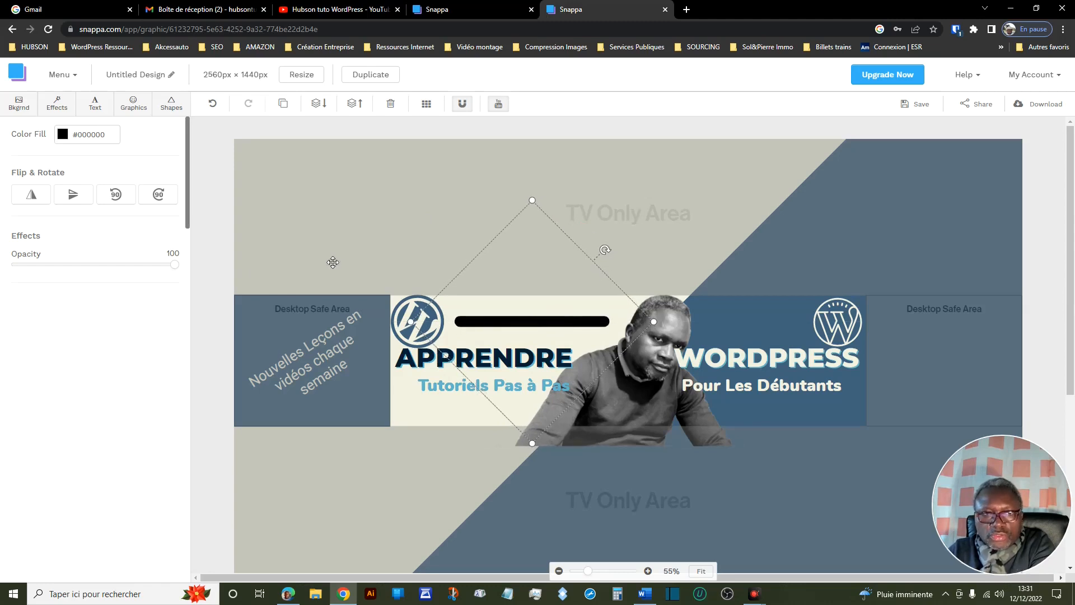
{"action": "left_click", "coordinate": [74, 133]}
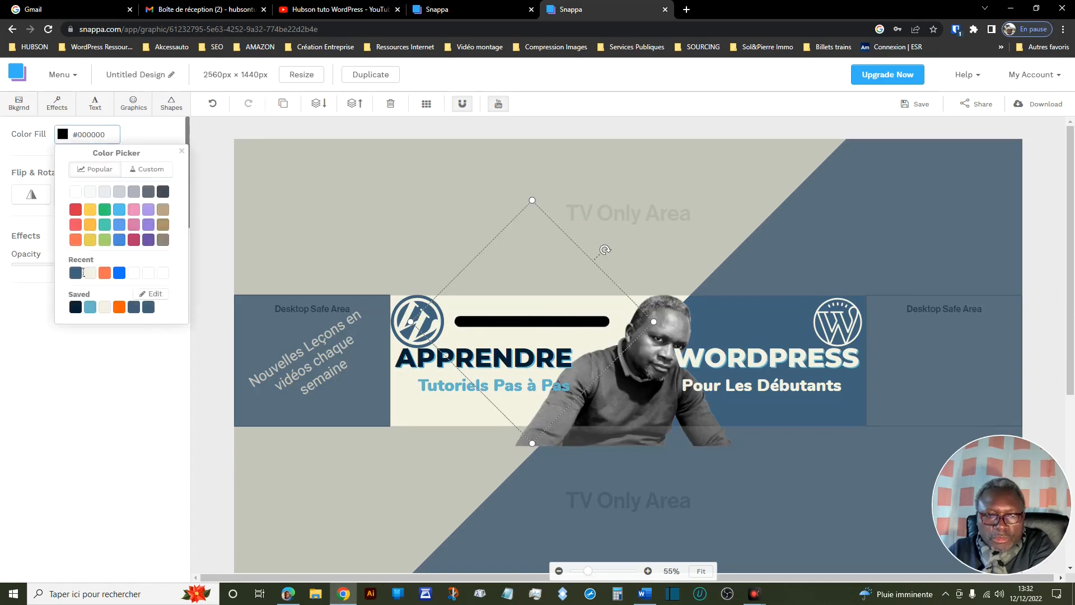
{"action": "left_click", "coordinate": [148, 308]}
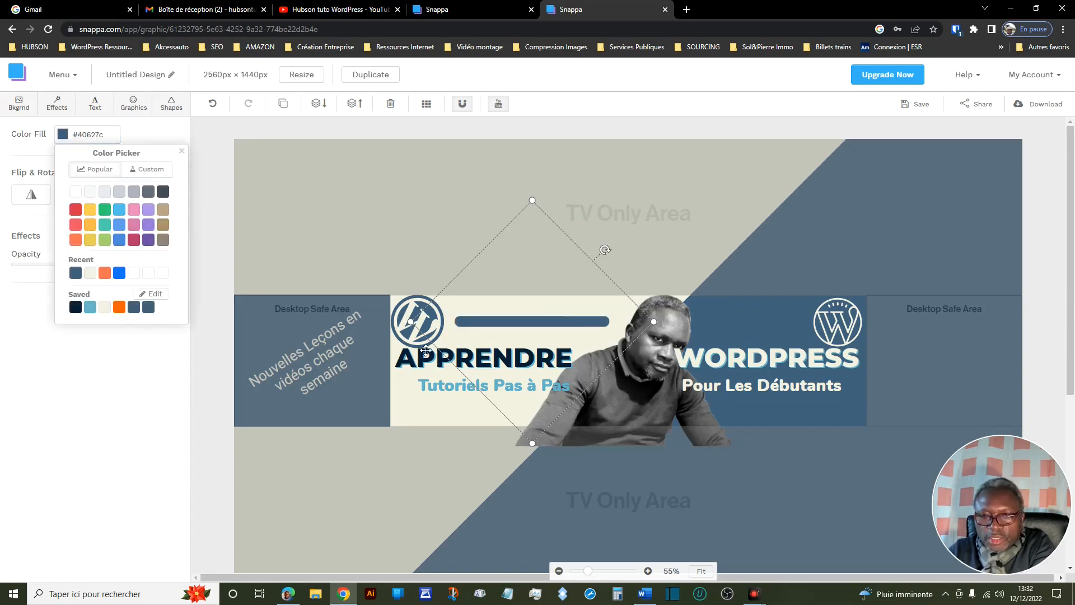
Duplicate the blue line below "Pour Les Débutants" and colour the copy with the saved cream #f1f1e0.
{"action": "left_click", "coordinate": [283, 105]}
{"action": "left_click_drag", "start_coordinate": [508, 329], "coordinate": [747, 414]}
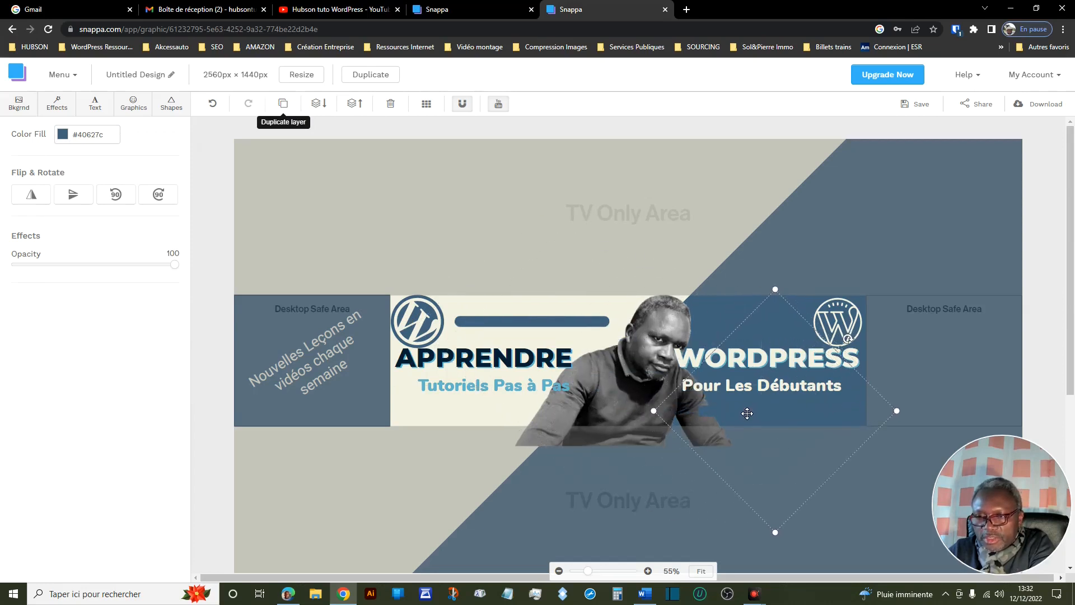
{"action": "left_click", "coordinate": [87, 134]}
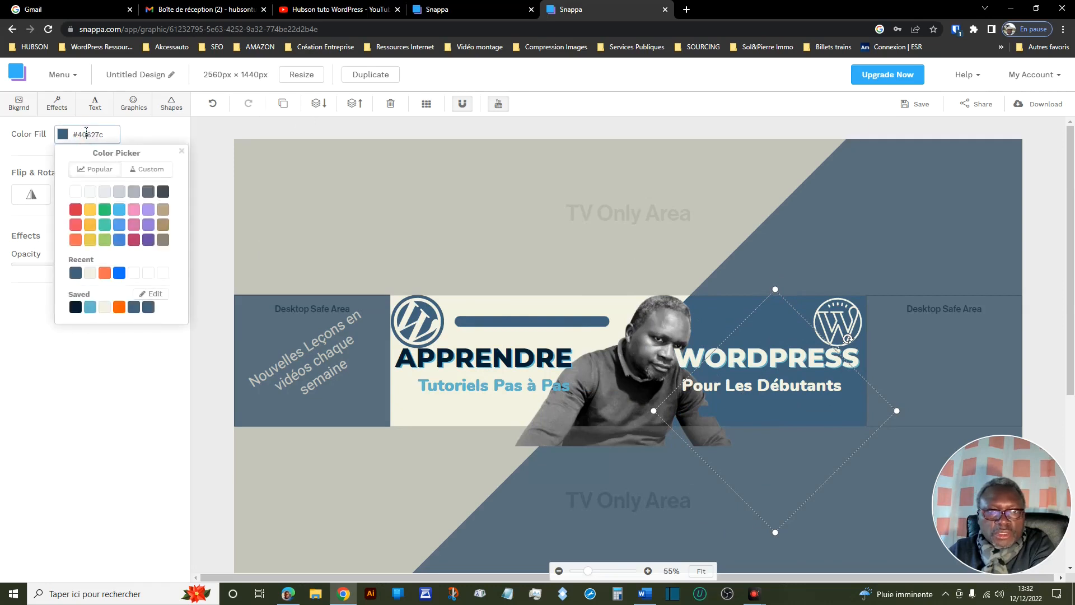
{"action": "left_click", "coordinate": [104, 308]}
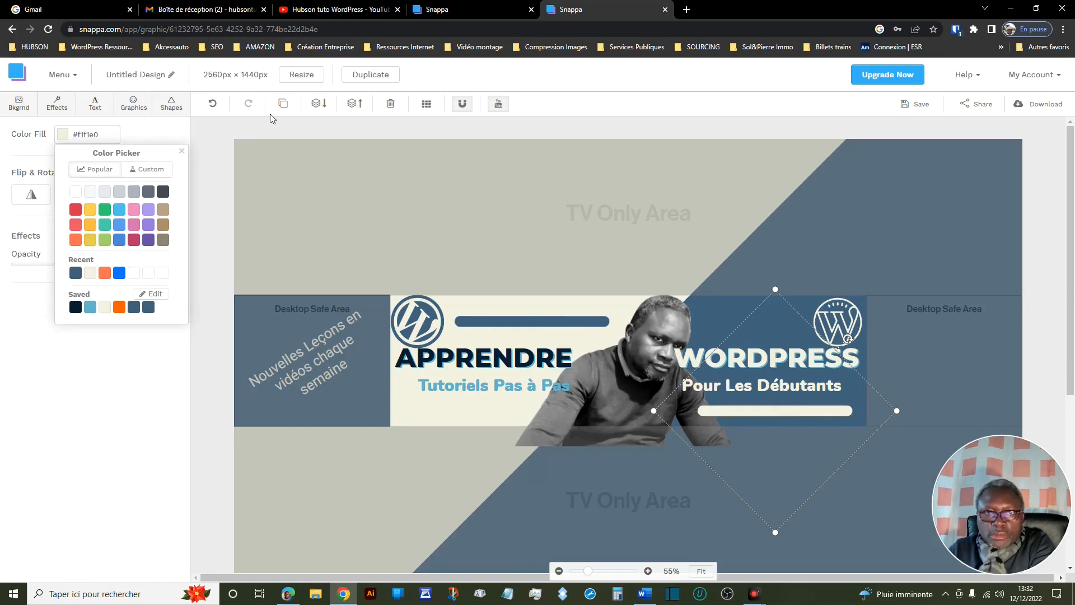
Duplicate the cream line above "WORDPRESS" and shrink the copy to fit between the portrait and the WordPress logo.
{"action": "left_click", "coordinate": [283, 104]}
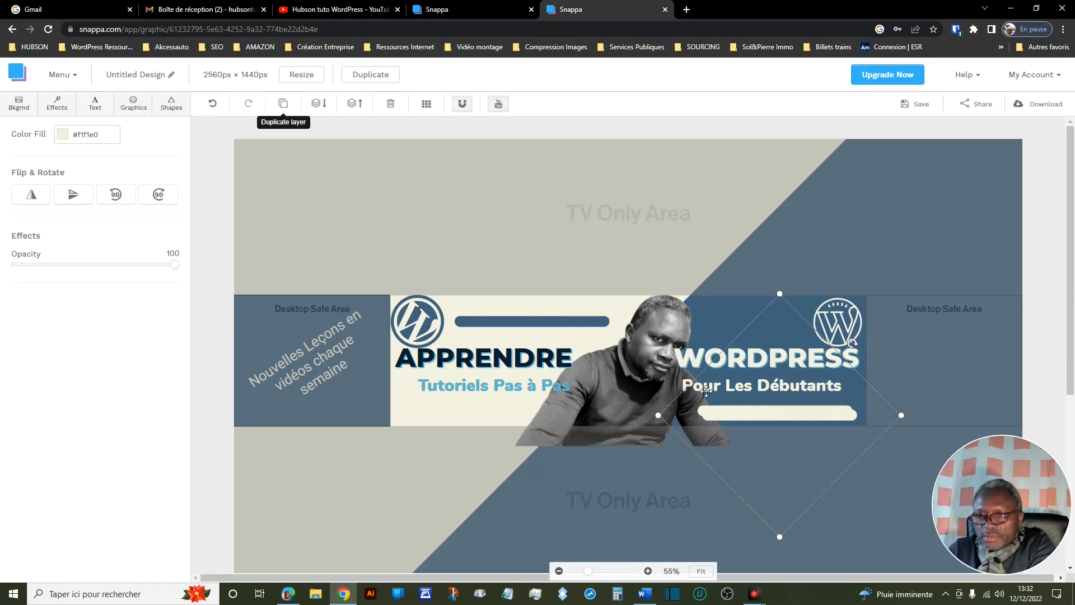
{"action": "left_click_drag", "start_coordinate": [793, 418], "coordinate": [776, 327]}
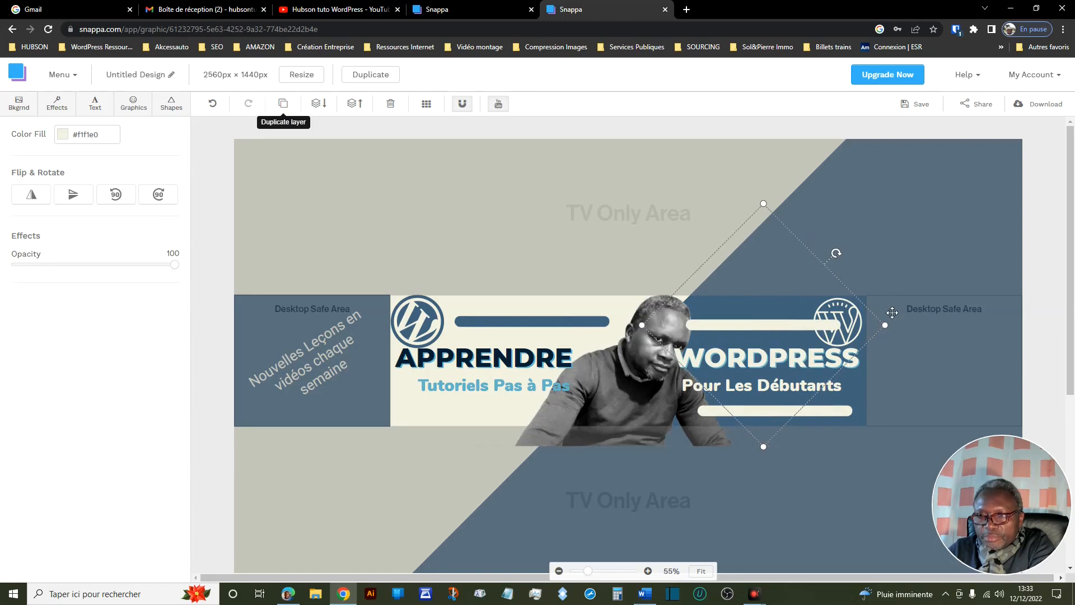
{"action": "left_click_drag", "start_coordinate": [885, 325], "coordinate": [759, 324]}
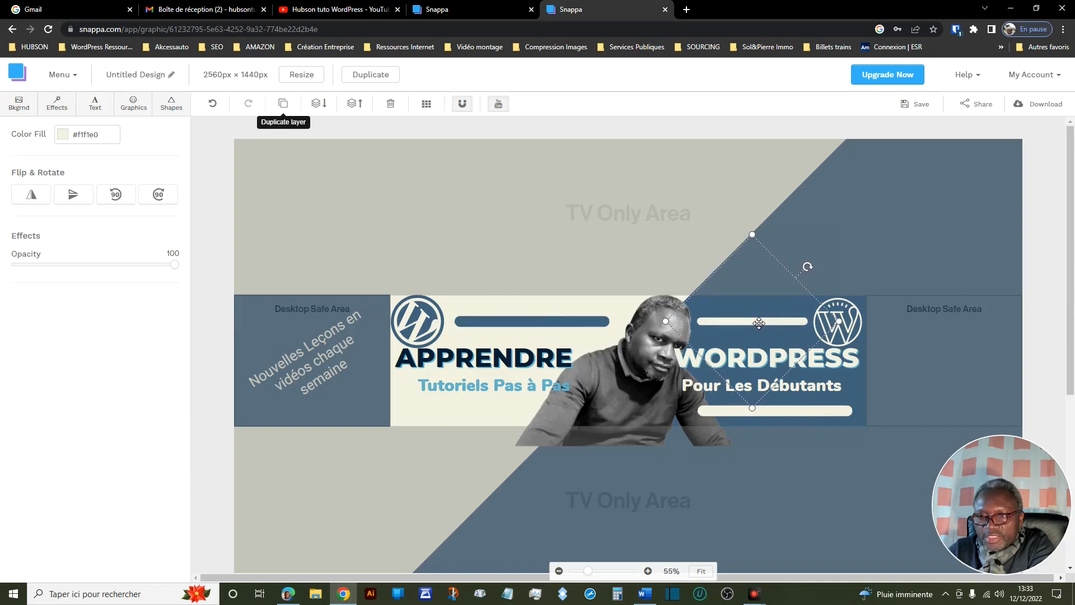
Duplicate the short cream line below "Tutoriels Pas à Pas" and colour the copy with the saved blue #40627c.
{"action": "left_click", "coordinate": [284, 108]}
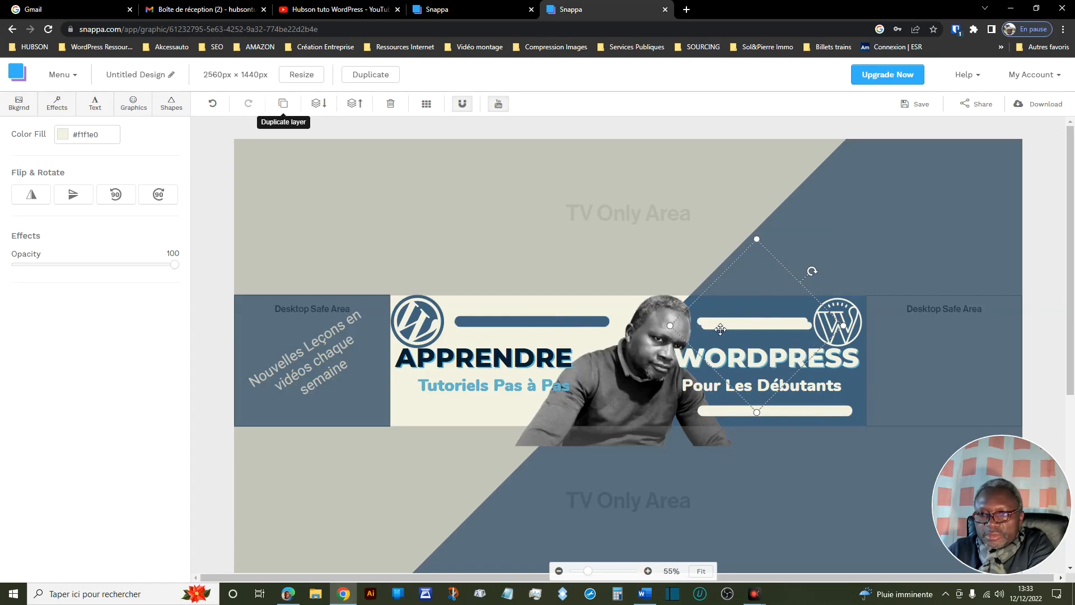
{"action": "left_click_drag", "start_coordinate": [723, 324], "coordinate": [446, 410]}
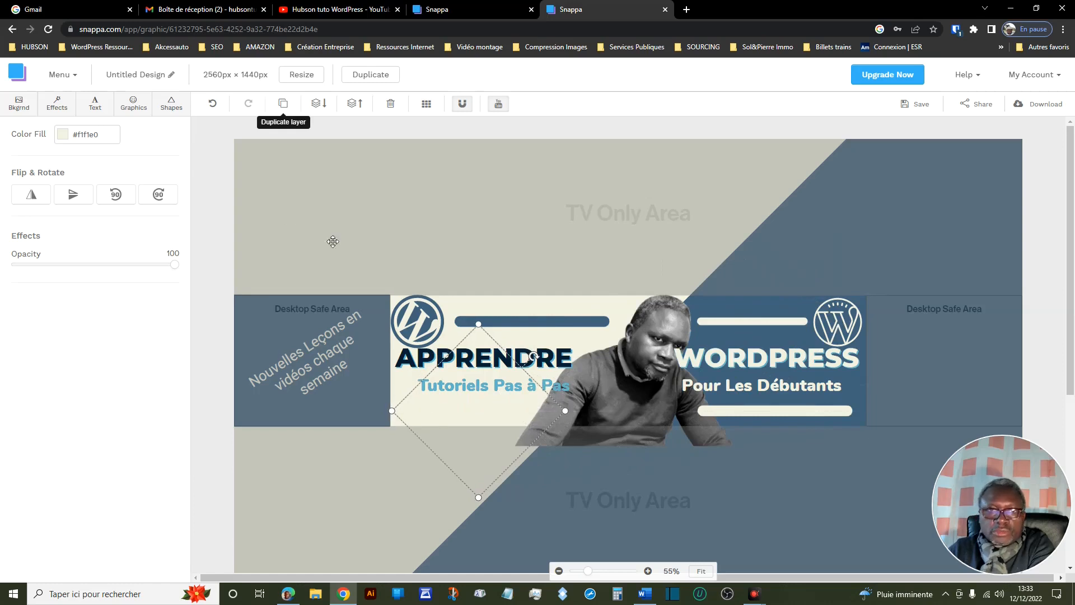
{"action": "left_click", "coordinate": [73, 133]}
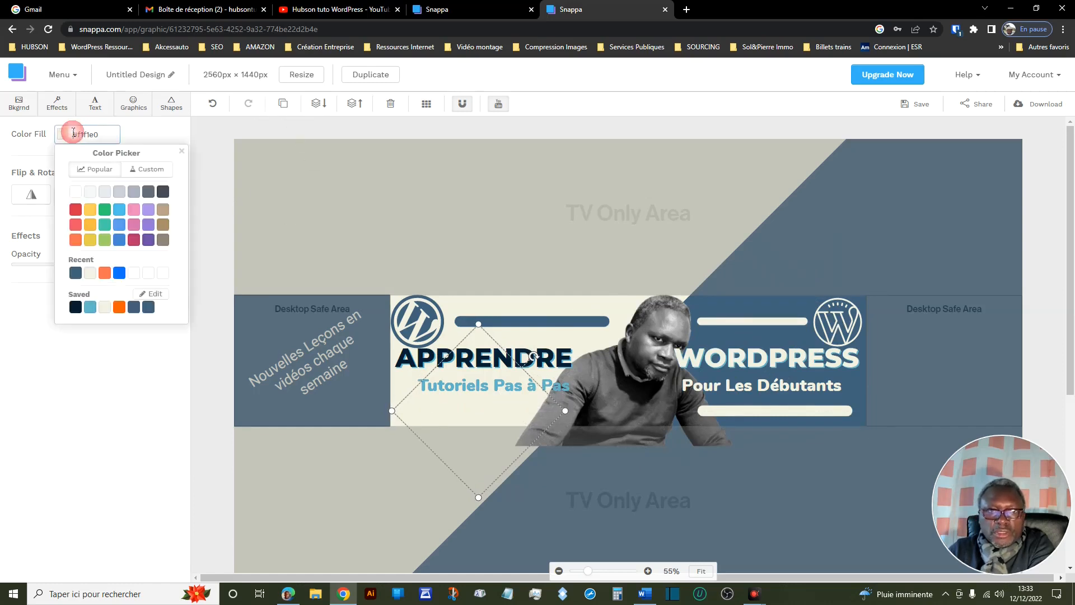
{"action": "left_click", "coordinate": [153, 308]}
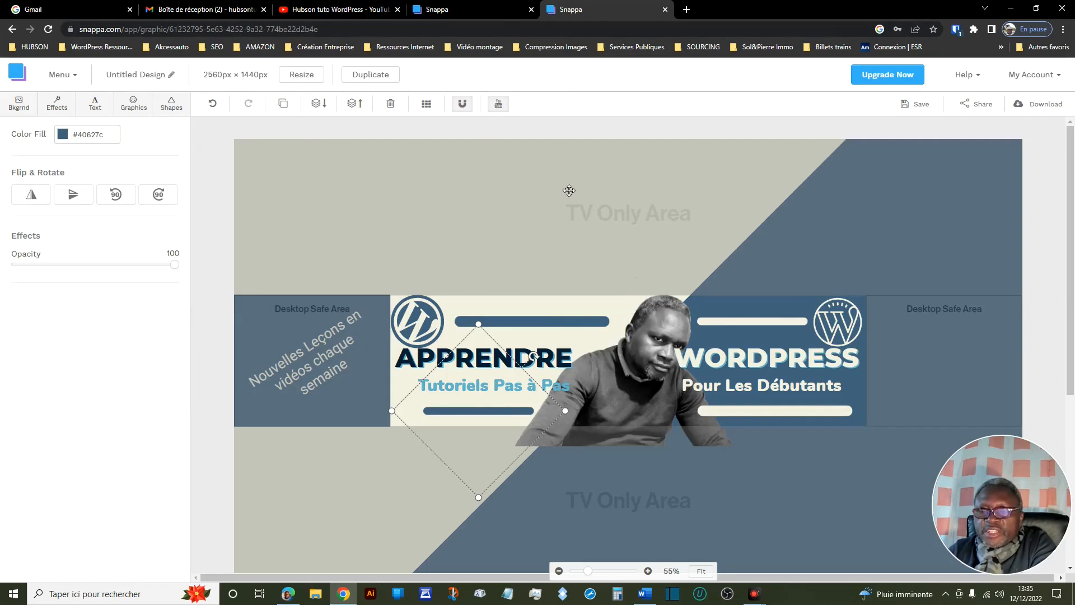
After checking the reference banner, add the subheading "Guide de l'Entrepreur du Web" in the desktop safe area beside "WORDPRESS".
{"action": "left_click", "coordinate": [471, 11]}
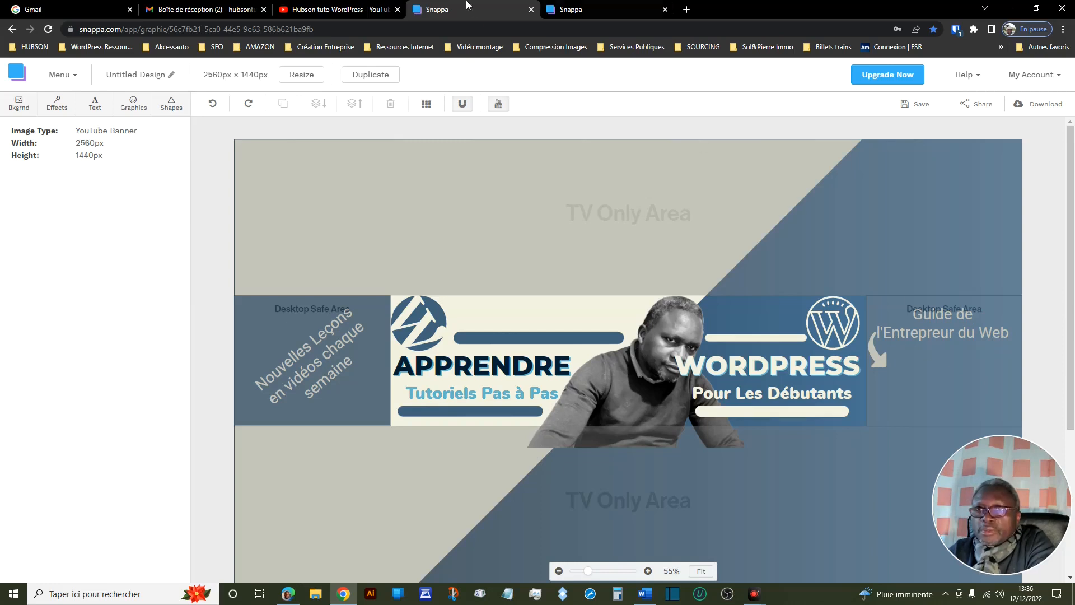
{"action": "left_click", "coordinate": [589, 15]}
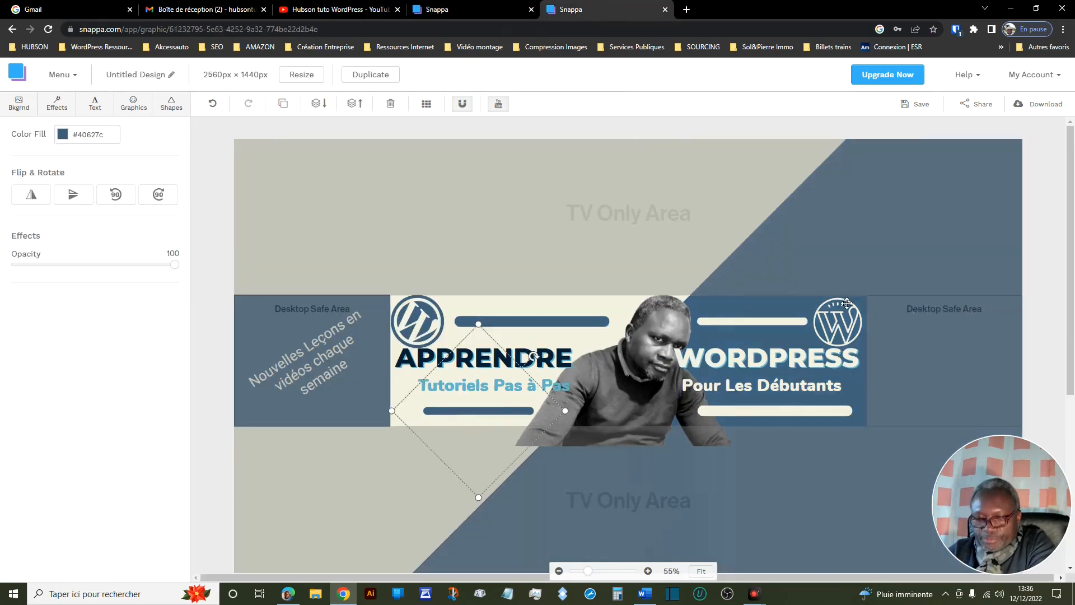
{"action": "left_click", "coordinate": [95, 106]}
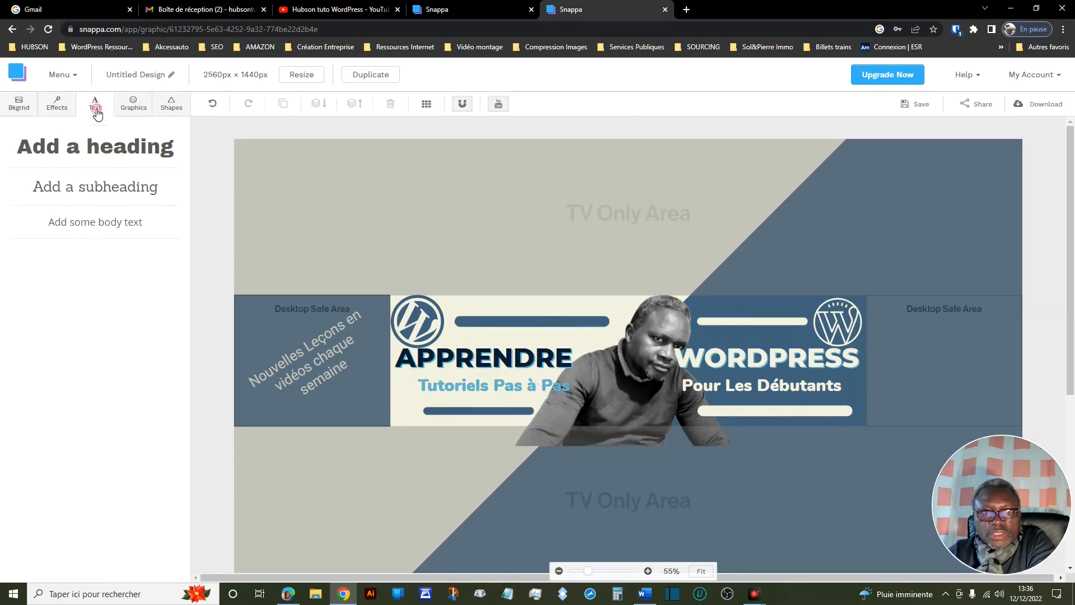
{"action": "left_click", "coordinate": [116, 199]}
{"action": "left_click_drag", "start_coordinate": [630, 360], "coordinate": [938, 335]}
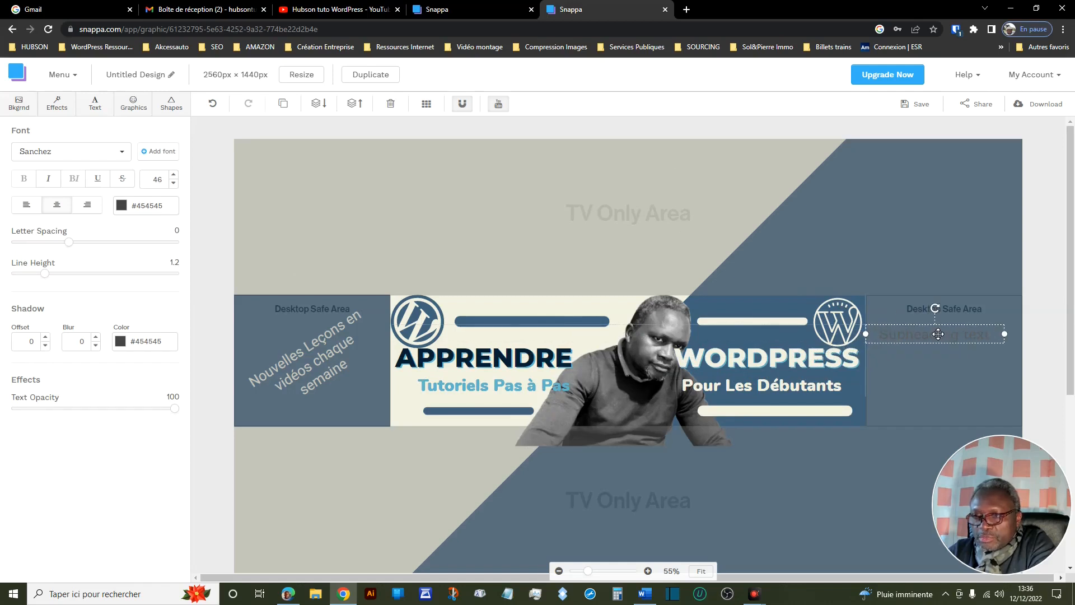
{"action": "double_click", "coordinate": [937, 333]}
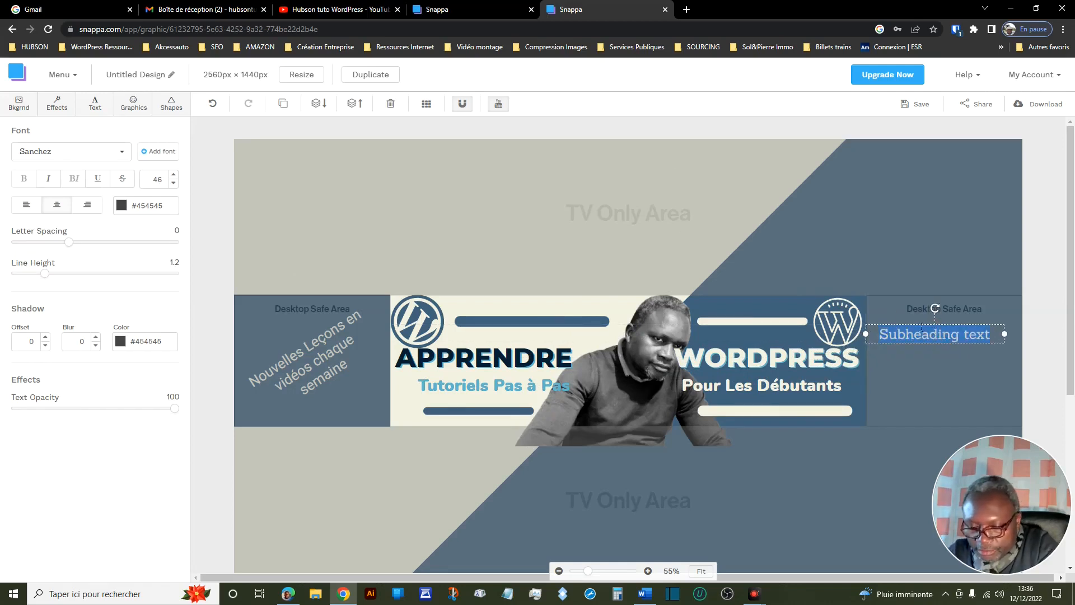
{"action": "type", "text": "Guide de l'Entrepreneur du Web"}
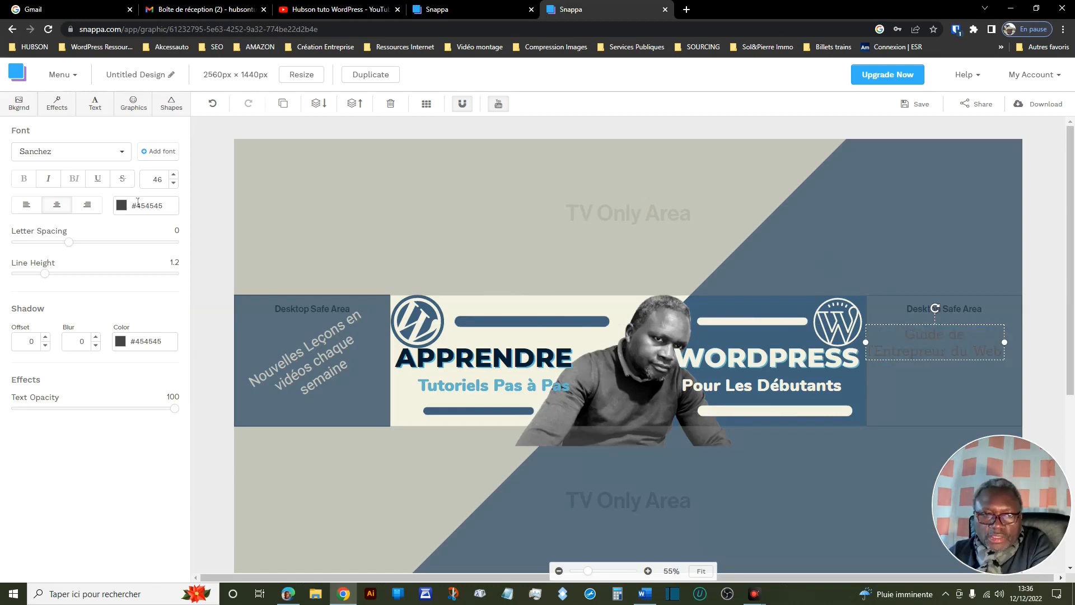
Colour the "Guide de l'Entrepreur du Web" text with the saved cream #f1f1e0 and move it up within its safe area.
{"action": "left_click", "coordinate": [133, 205]}
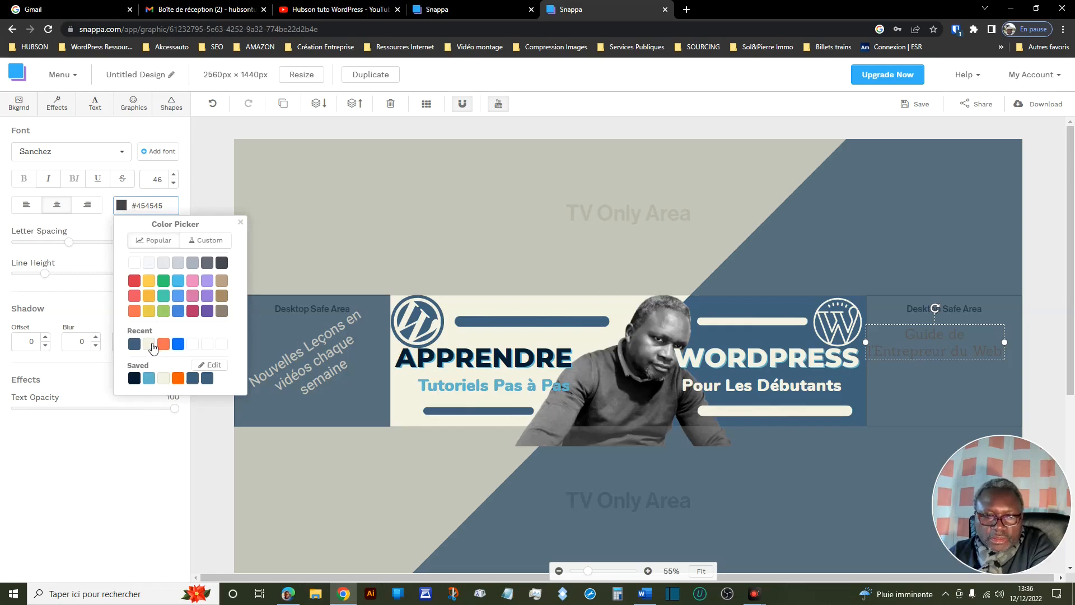
{"action": "left_click", "coordinate": [166, 380]}
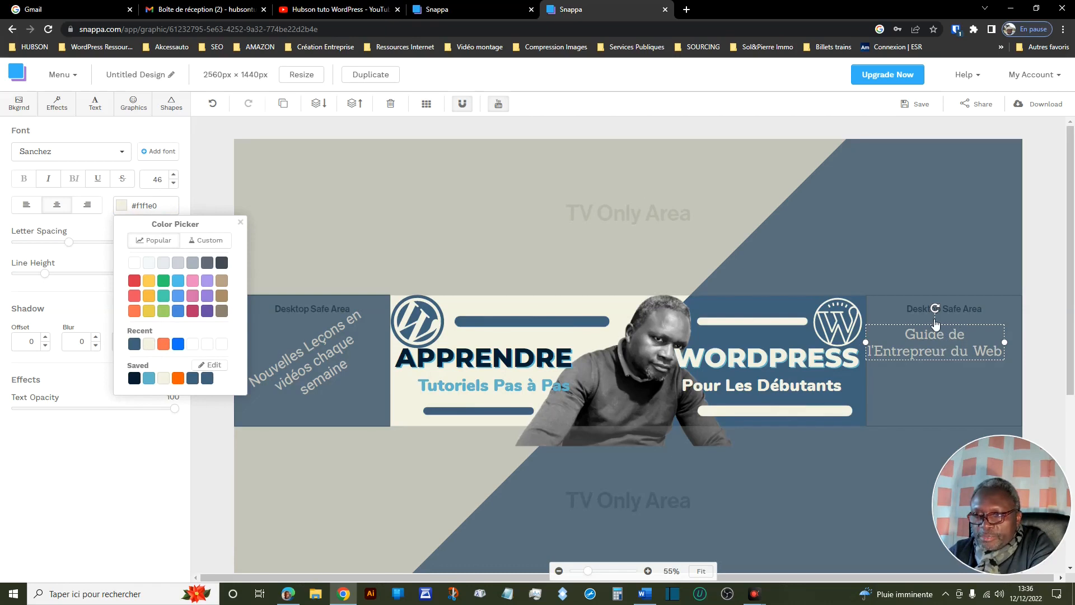
{"action": "left_click", "coordinate": [945, 319]}
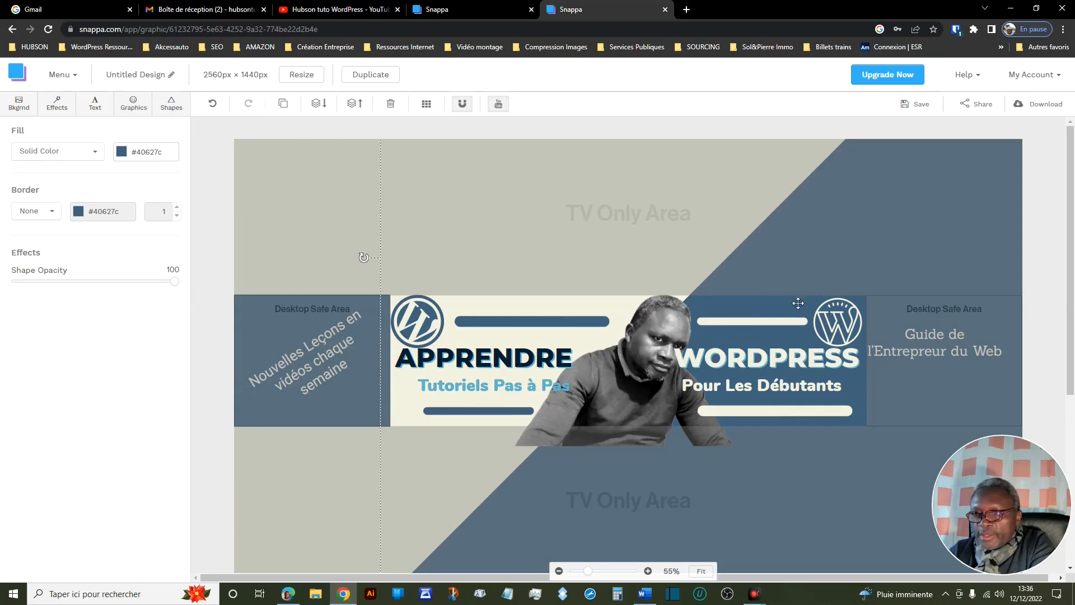
{"action": "left_click_drag", "start_coordinate": [942, 338], "coordinate": [949, 318]}
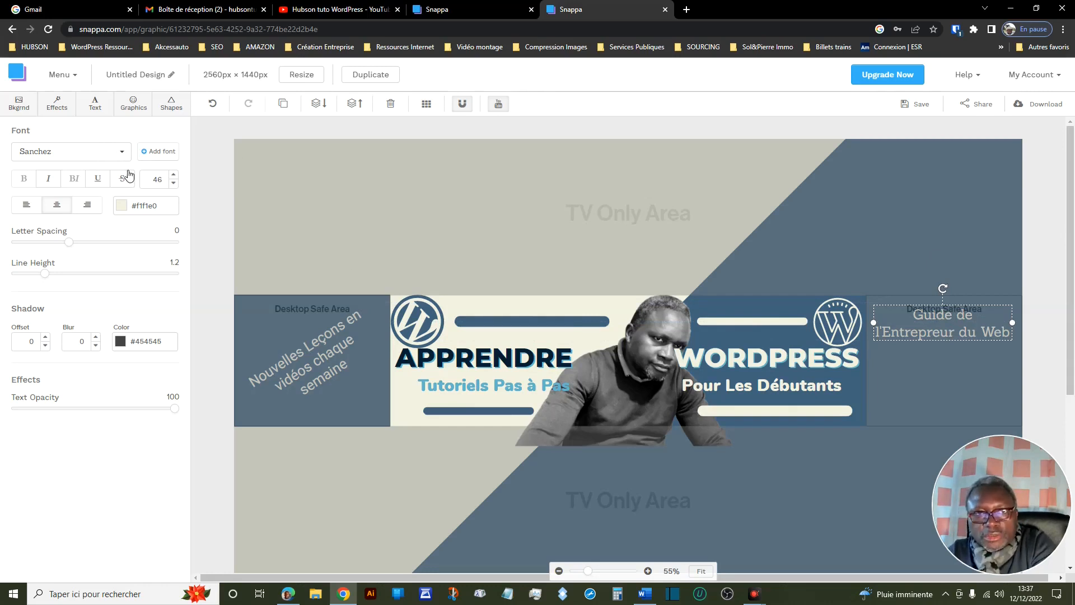
{"action": "key", "text": "Escape"}
Search the icon graphics for "arrow" and insert the solid black curved arrow.
{"action": "left_click", "coordinate": [133, 106]}
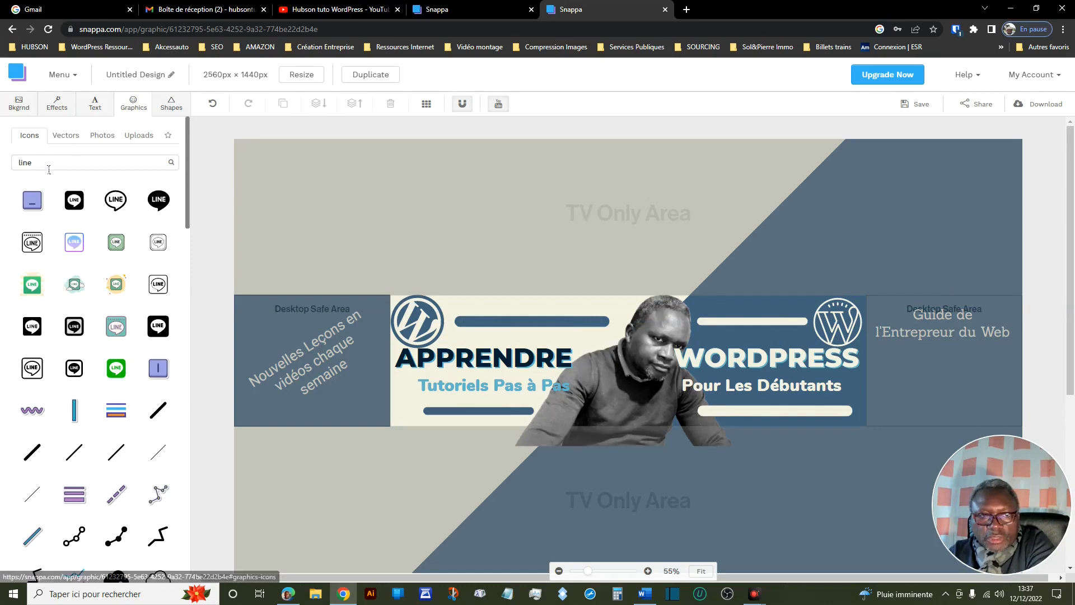
{"action": "double_click", "coordinate": [25, 163]}
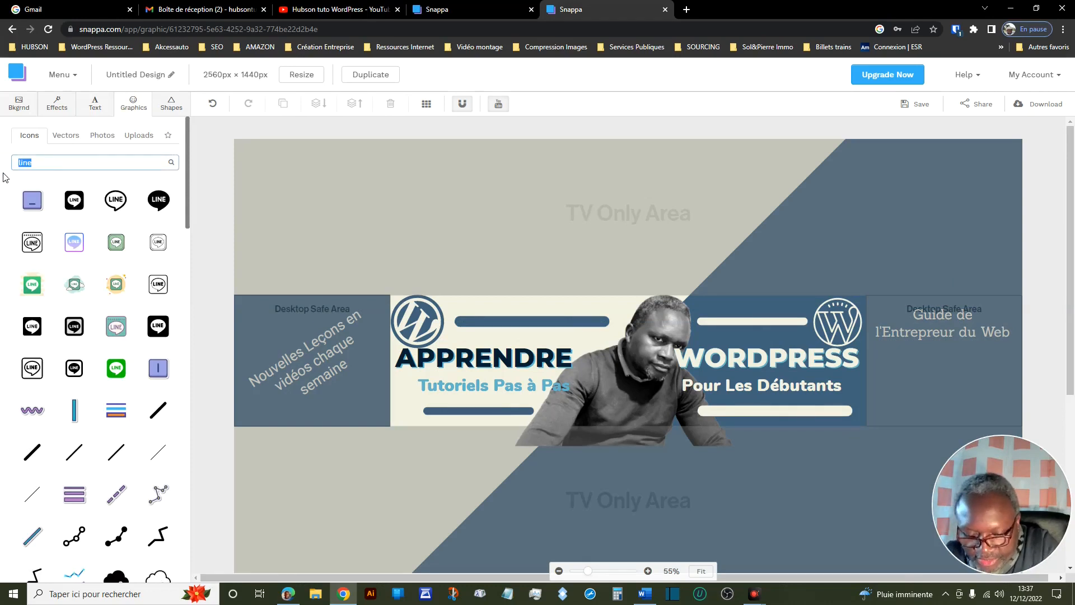
{"action": "type", "text": "arrow"}
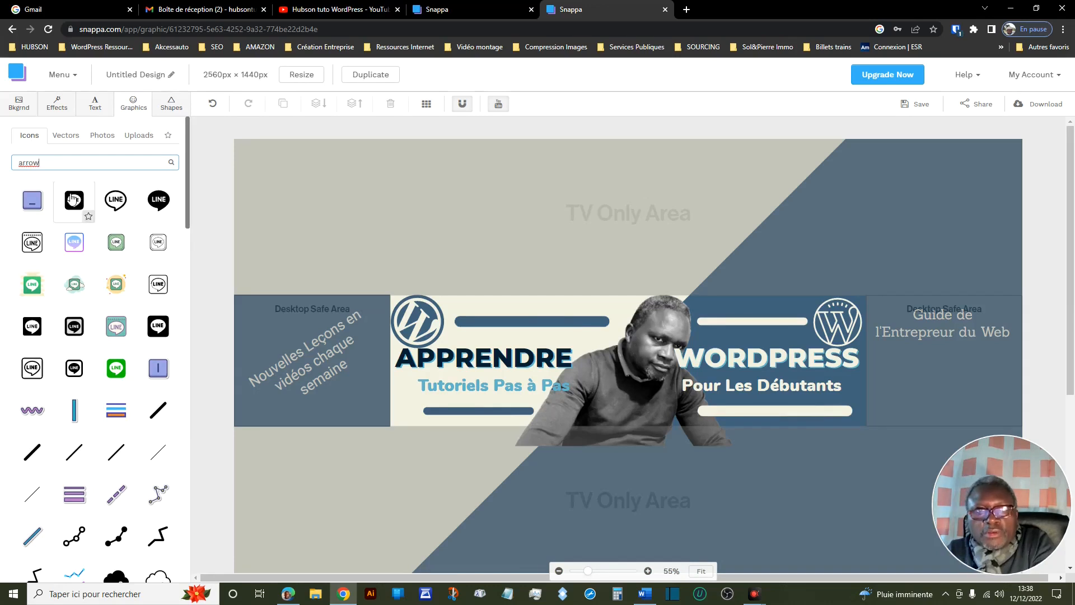
{"action": "left_click", "coordinate": [171, 164]}
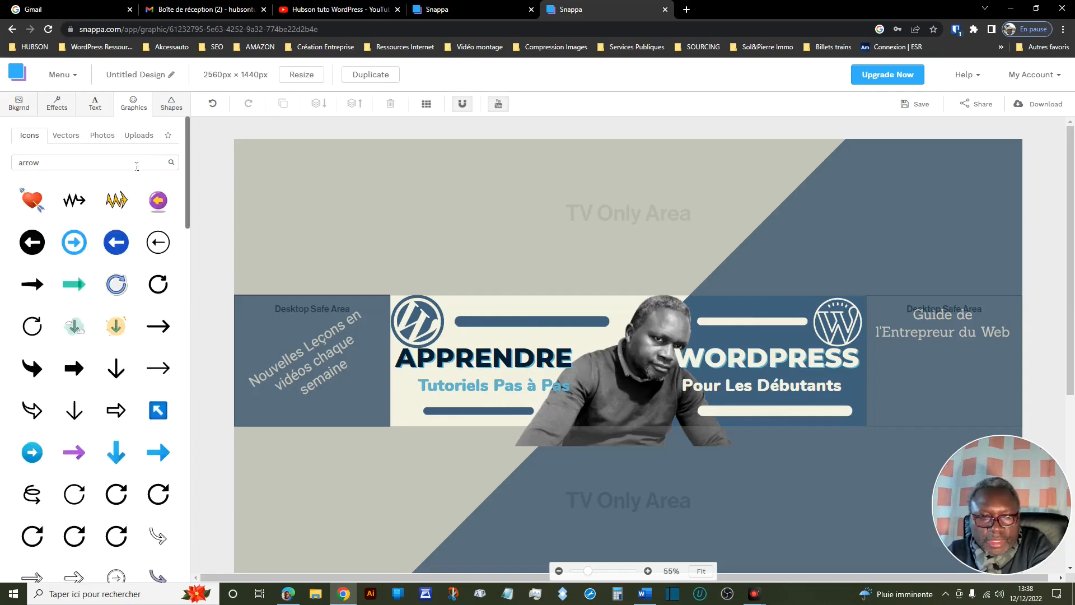
{"action": "left_click", "coordinate": [33, 375]}
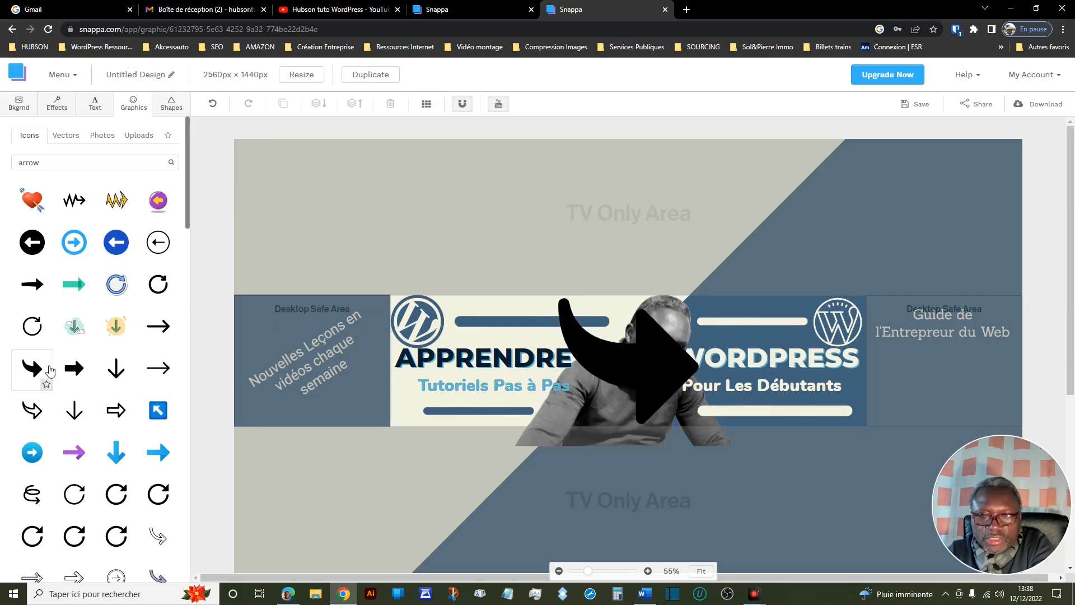
Move the black curved arrow up clear of the portrait and colour it with the saved cream #f1f1e0.
{"action": "left_click_drag", "start_coordinate": [616, 354], "coordinate": [731, 237]}
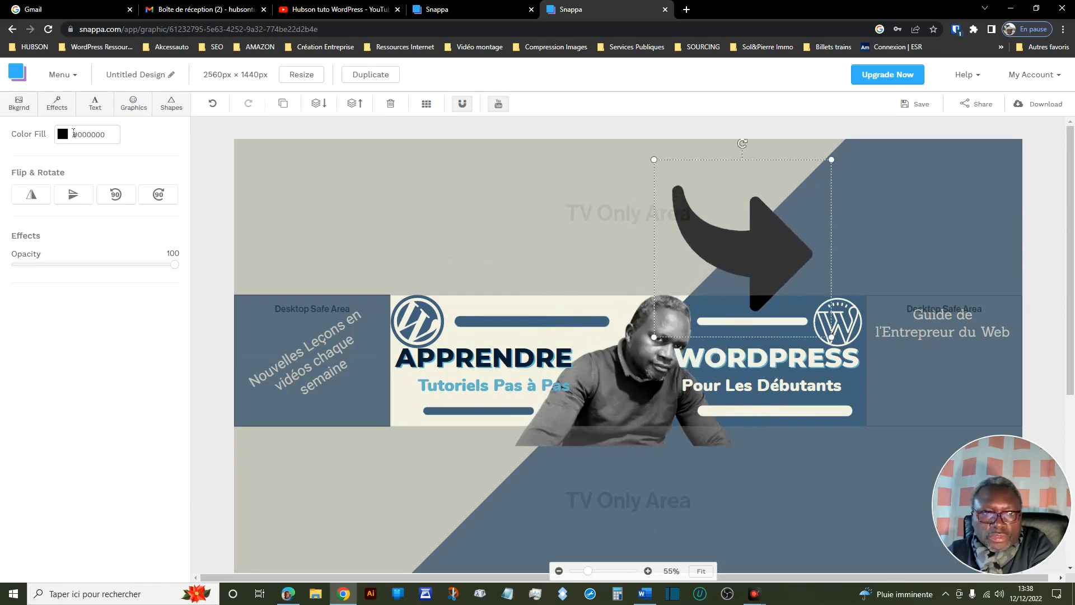
{"action": "left_click", "coordinate": [73, 133]}
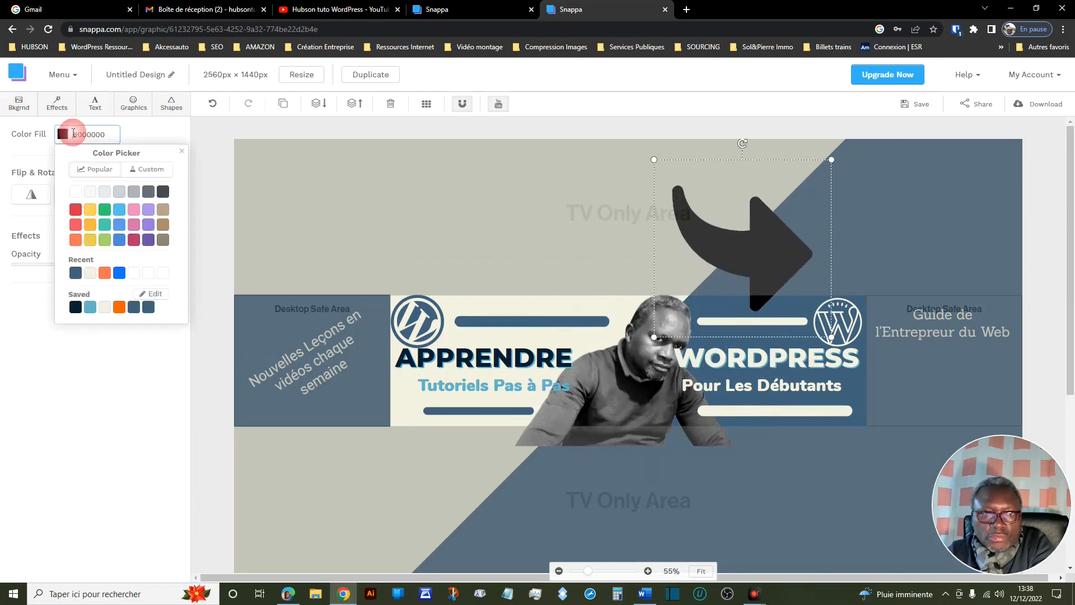
{"action": "left_click", "coordinate": [105, 308]}
Rotate the cream arrow to point diagonally down, shrink it and place it below "Guide de l'Entrepreur du Web", just beside "WORDPRESS".
{"action": "left_click_drag", "start_coordinate": [832, 160], "coordinate": [900, 335]}
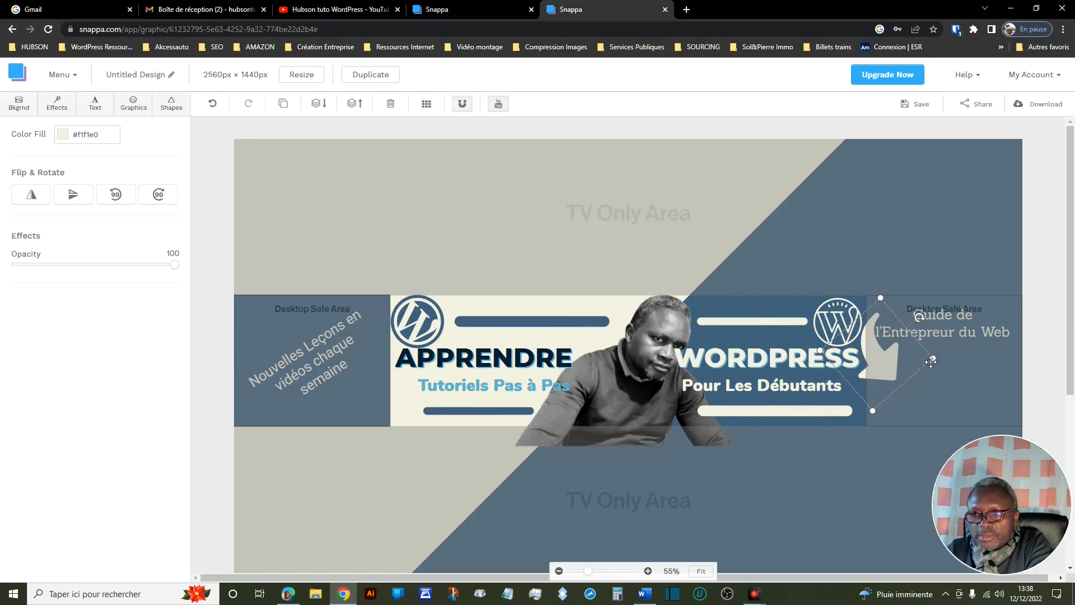
{"action": "left_click_drag", "start_coordinate": [931, 358], "coordinate": [894, 363]}
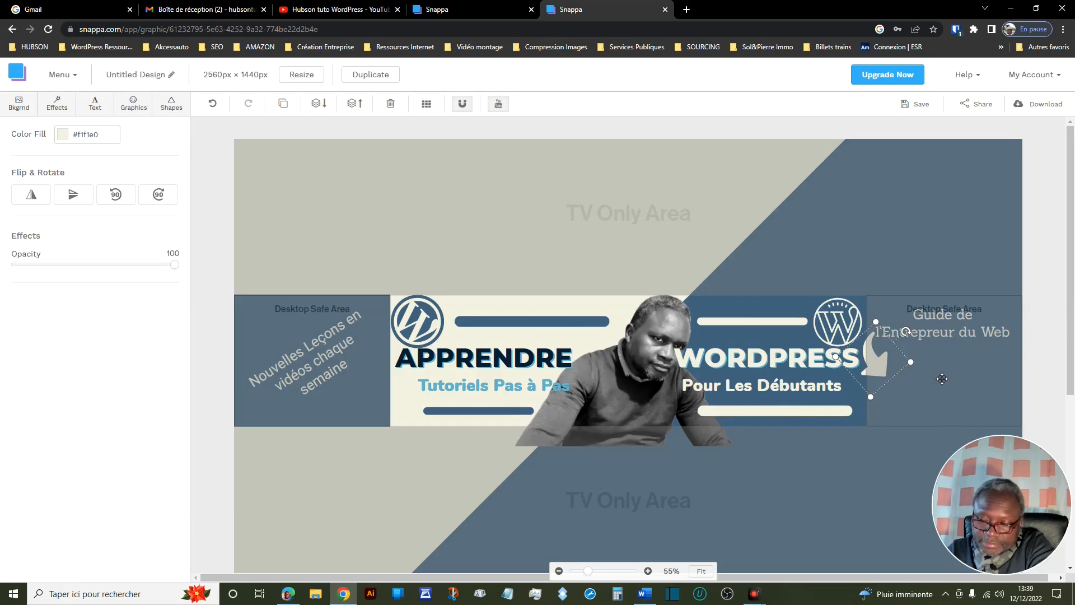
{"action": "left_click_drag", "start_coordinate": [883, 367], "coordinate": [889, 371]}
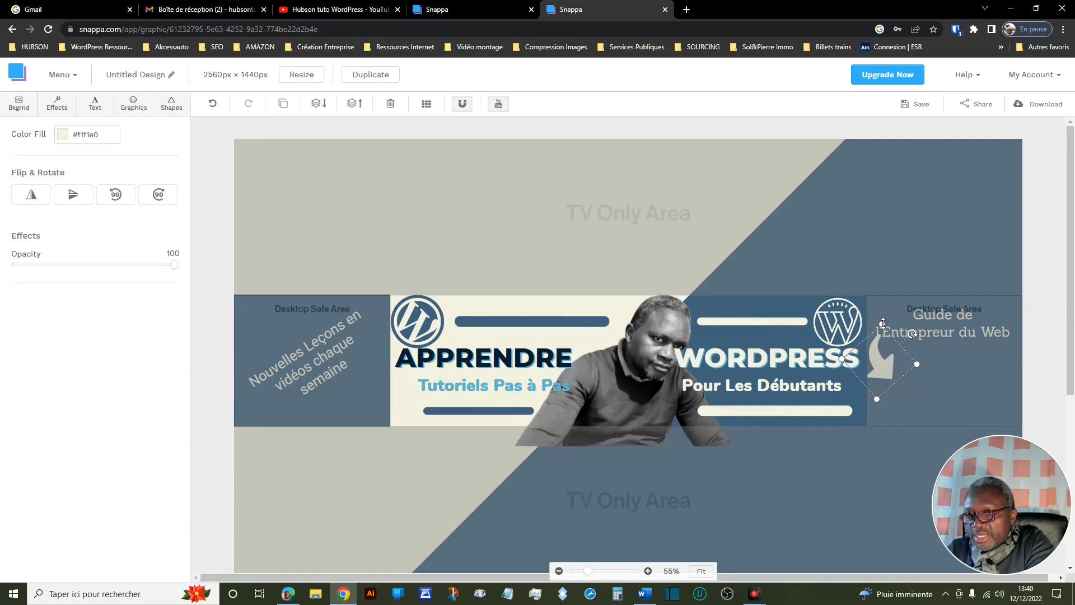
{"action": "left_click_drag", "start_coordinate": [881, 323], "coordinate": [882, 327]}
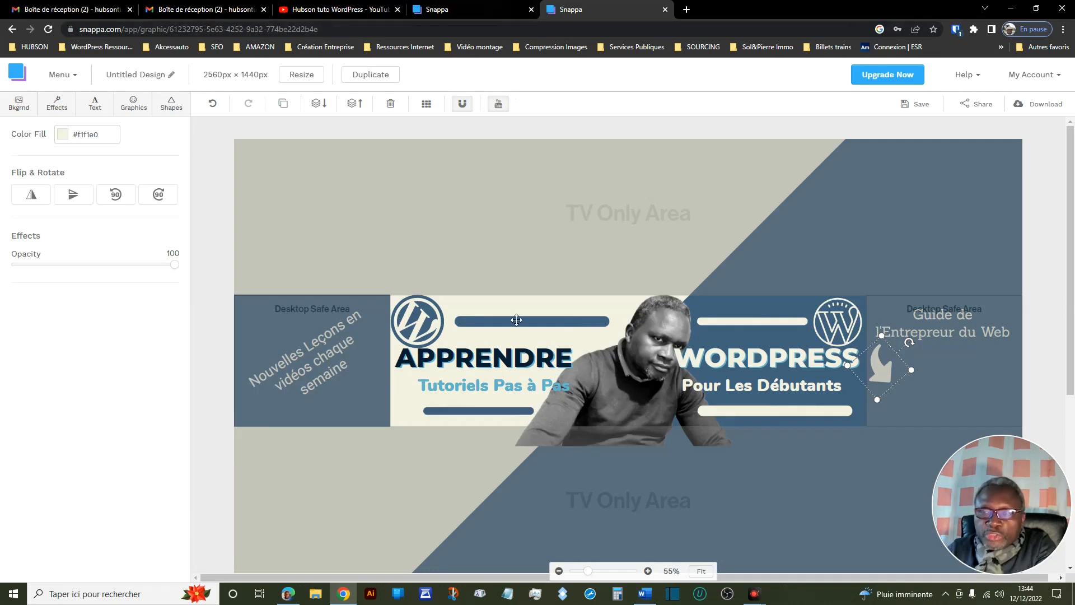
Compare the finished banner with the reference design, and switch to the YouTube channel page to examine its current banner.
{"action": "left_click", "coordinate": [452, 12]}
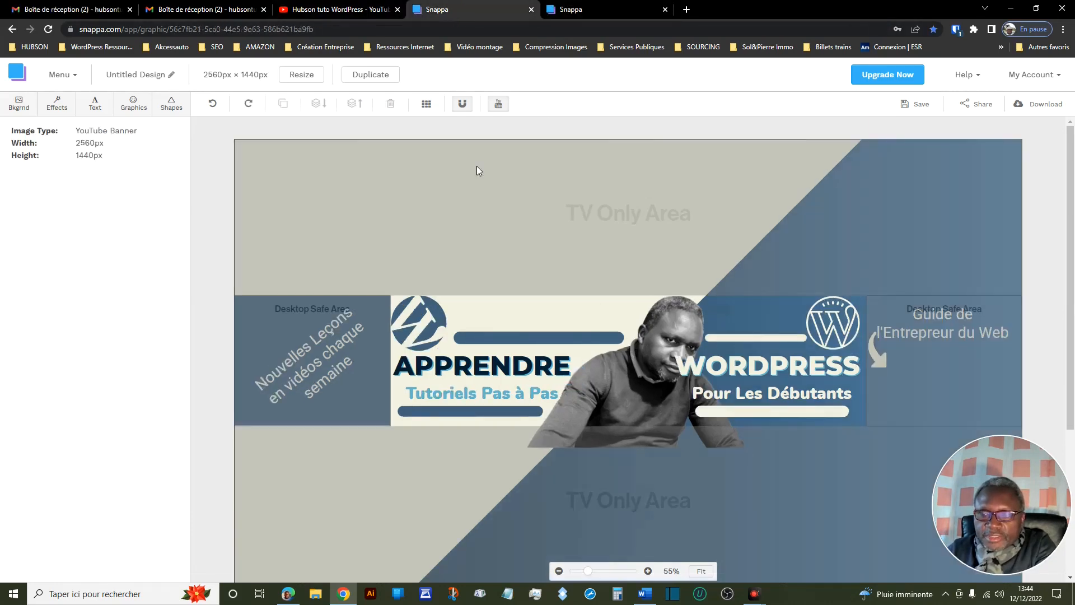
{"action": "left_click", "coordinate": [581, 12]}
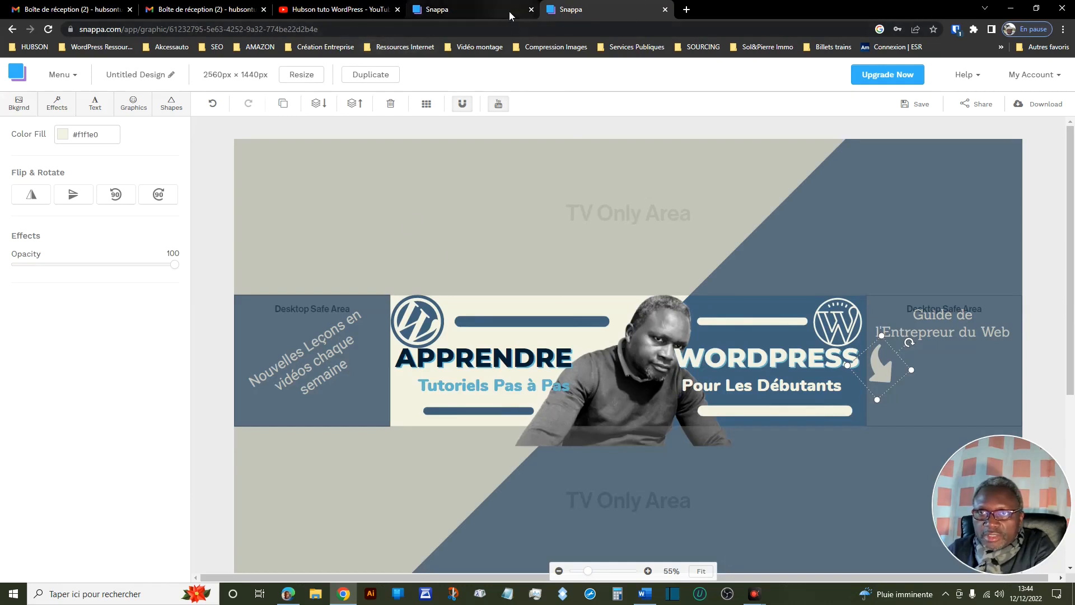
{"action": "left_click", "coordinate": [357, 12]}
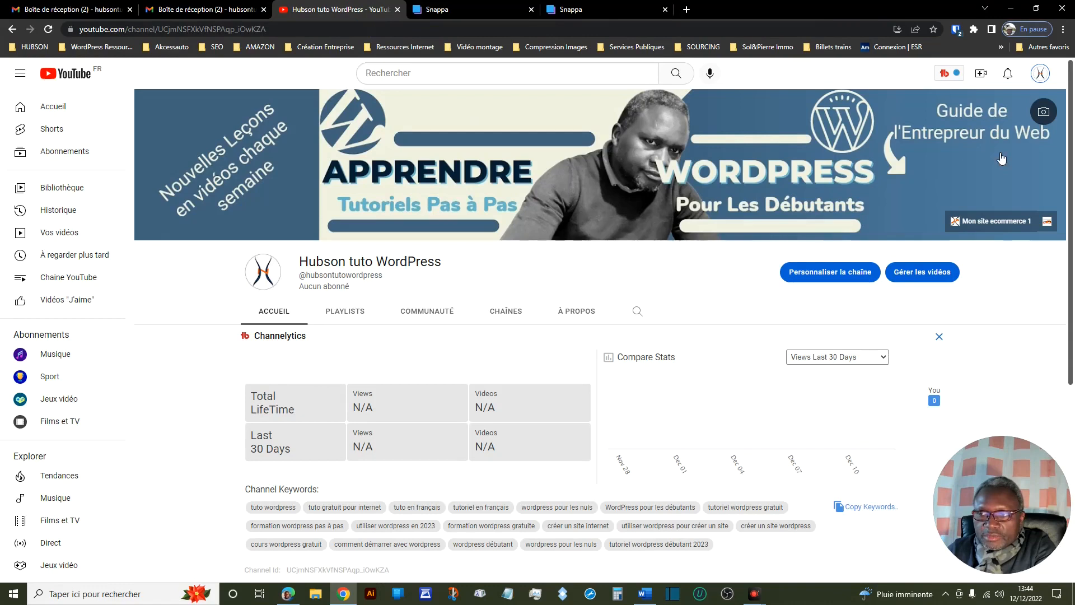